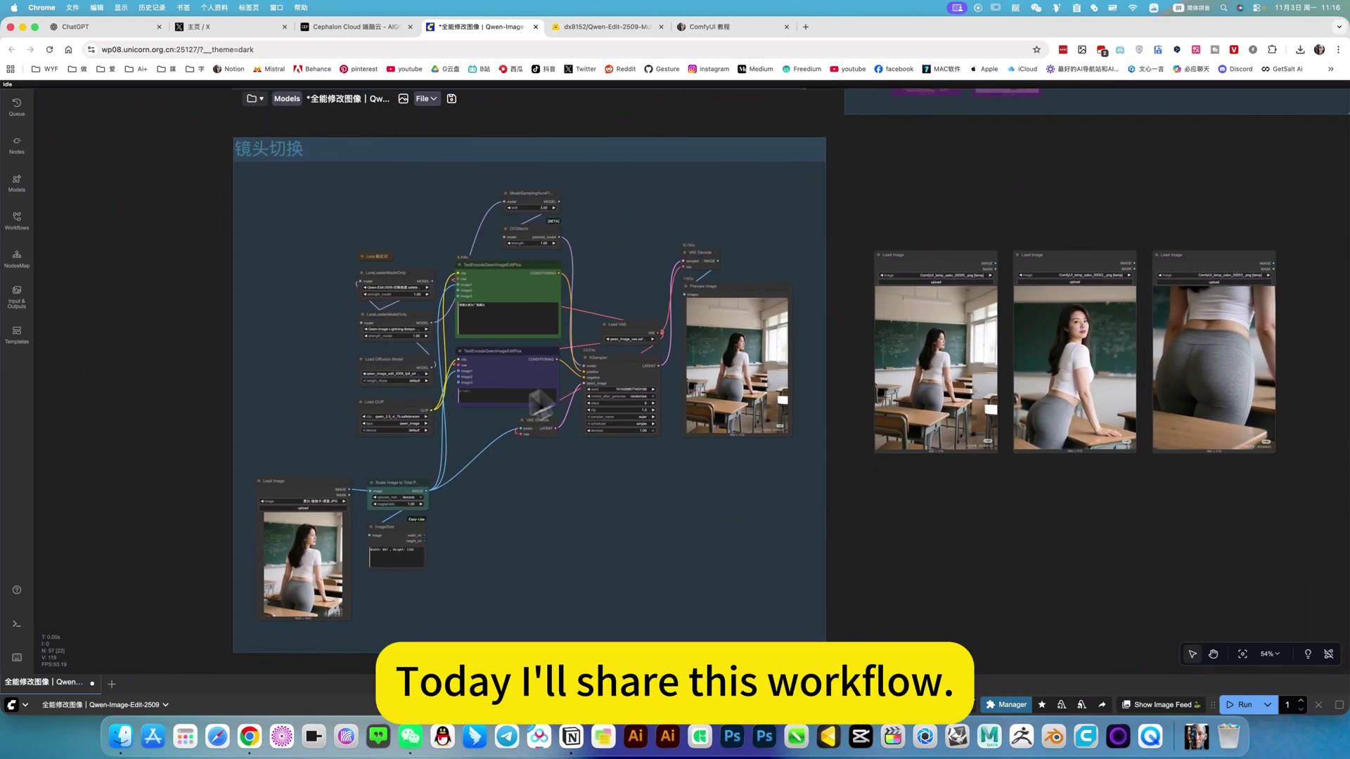
# Step: Examine the 镜头切换 workflow group, its positive prompt and the three example images beside it
pyautogui.moveTo(934, 512); pyautogui.dragTo(912, 496)
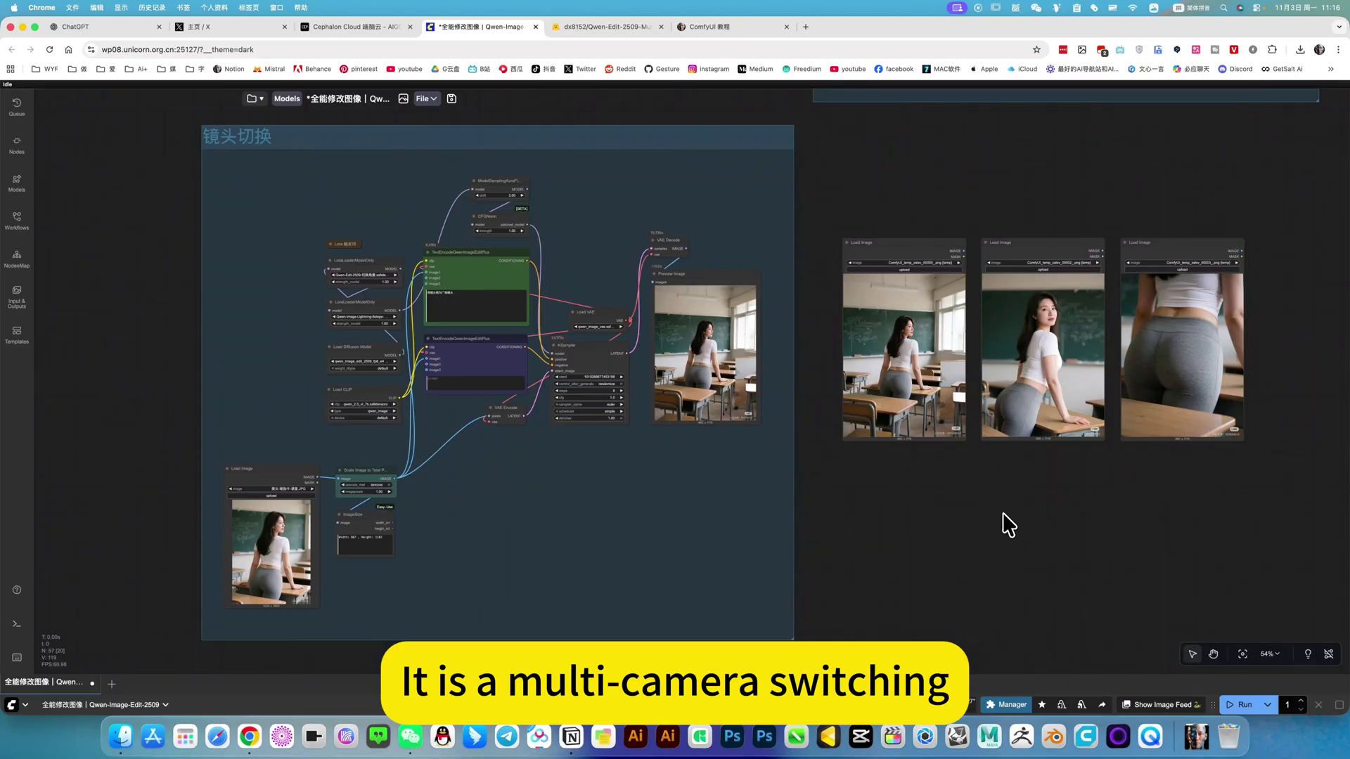
pyautogui.hscroll(-3, 1027, 488)
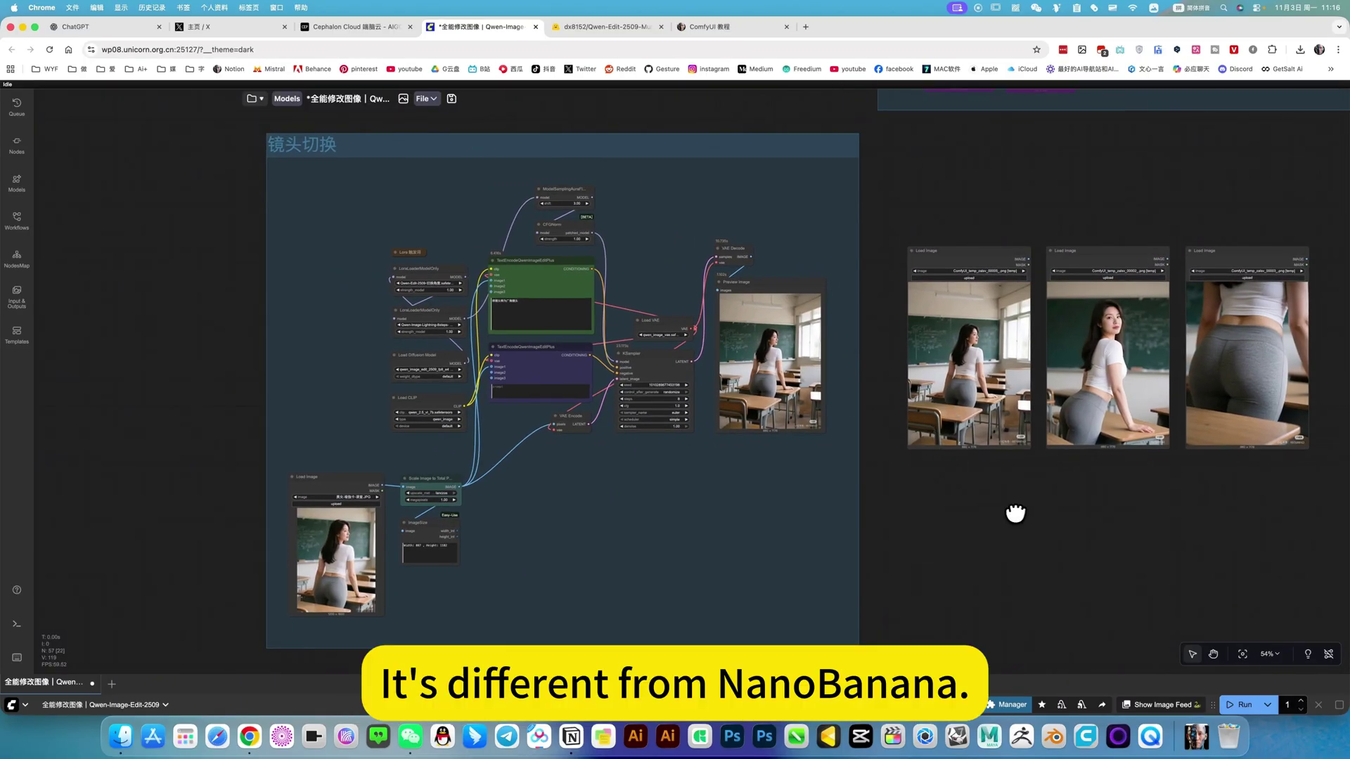
pyautogui.hscroll(-2, 967, 512)
pyautogui.scroll(3, 483, 299)
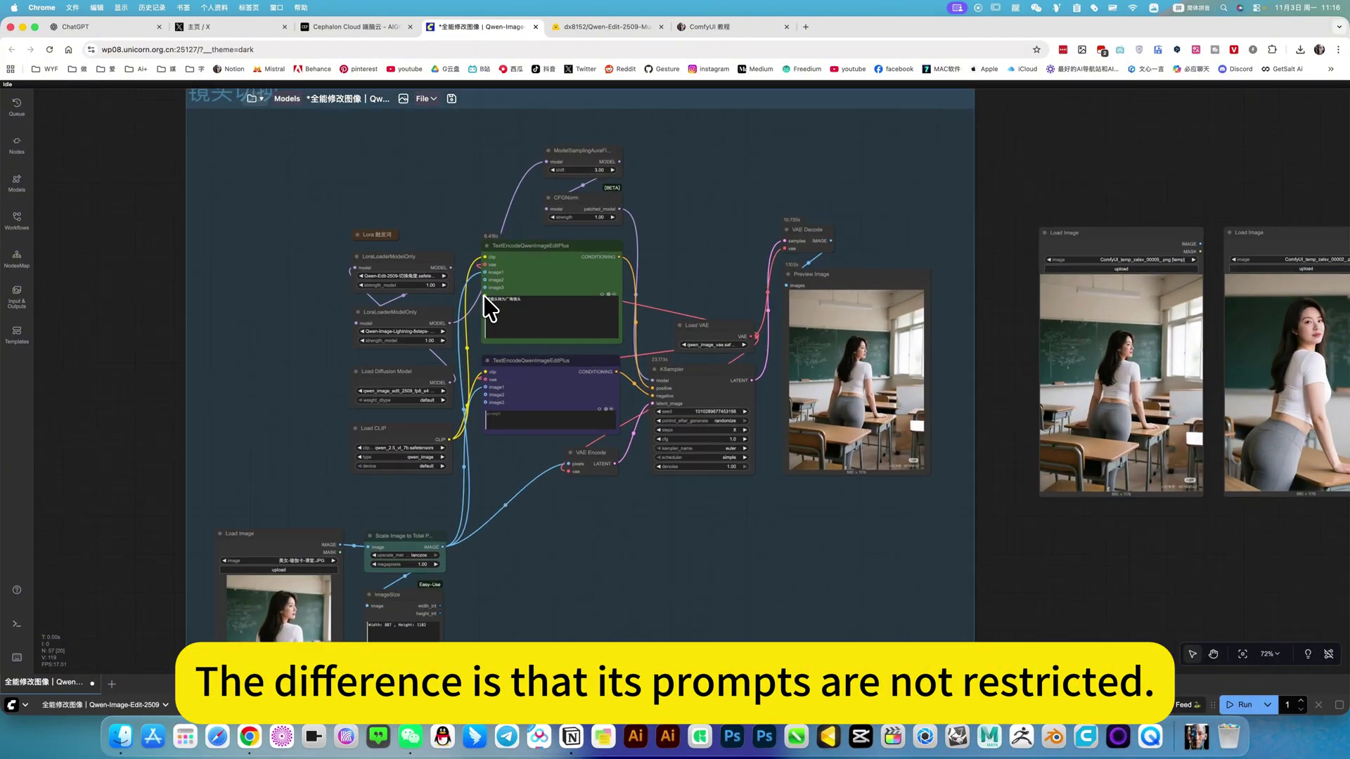
pyautogui.scroll(10, 485, 297)
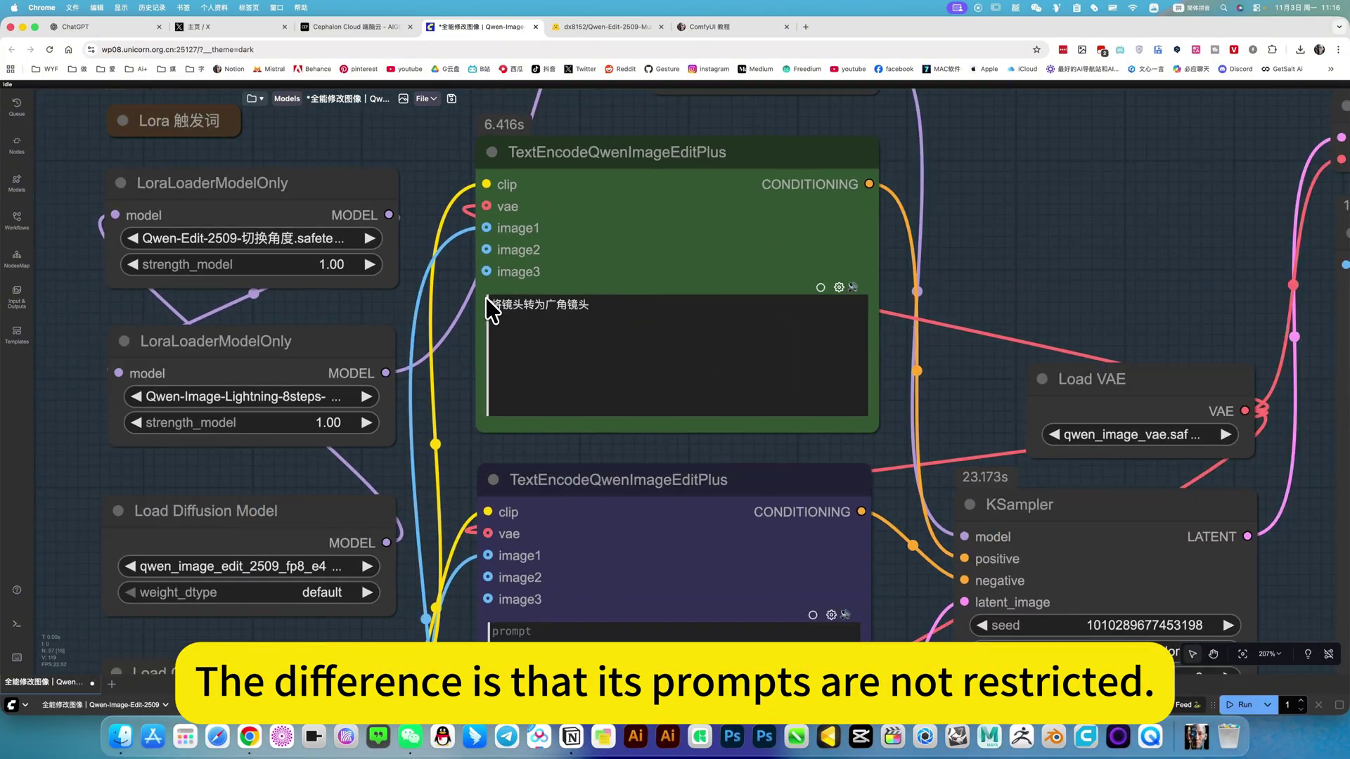
pyautogui.scroll(-10, 486, 298)
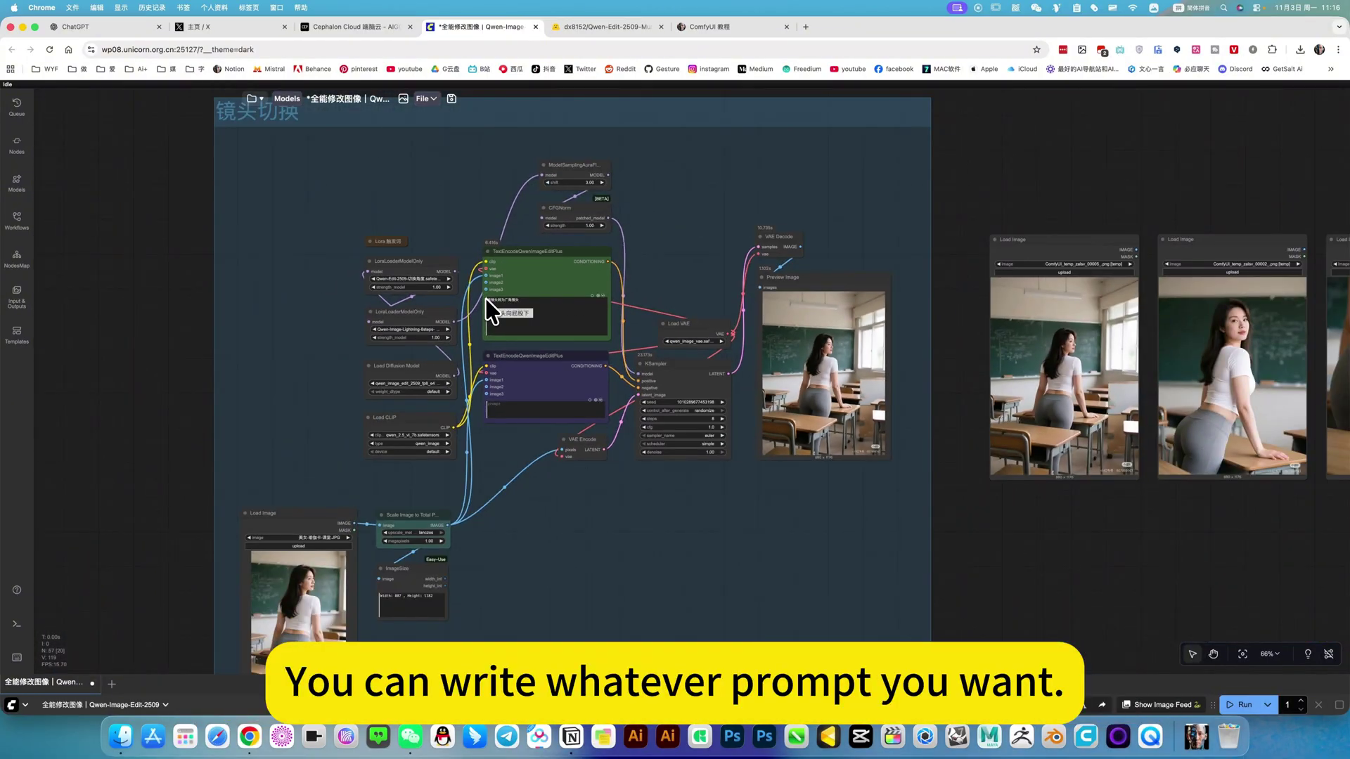
pyautogui.hscroll(5, 988, 551)
pyautogui.scroll(-2, 989, 551)
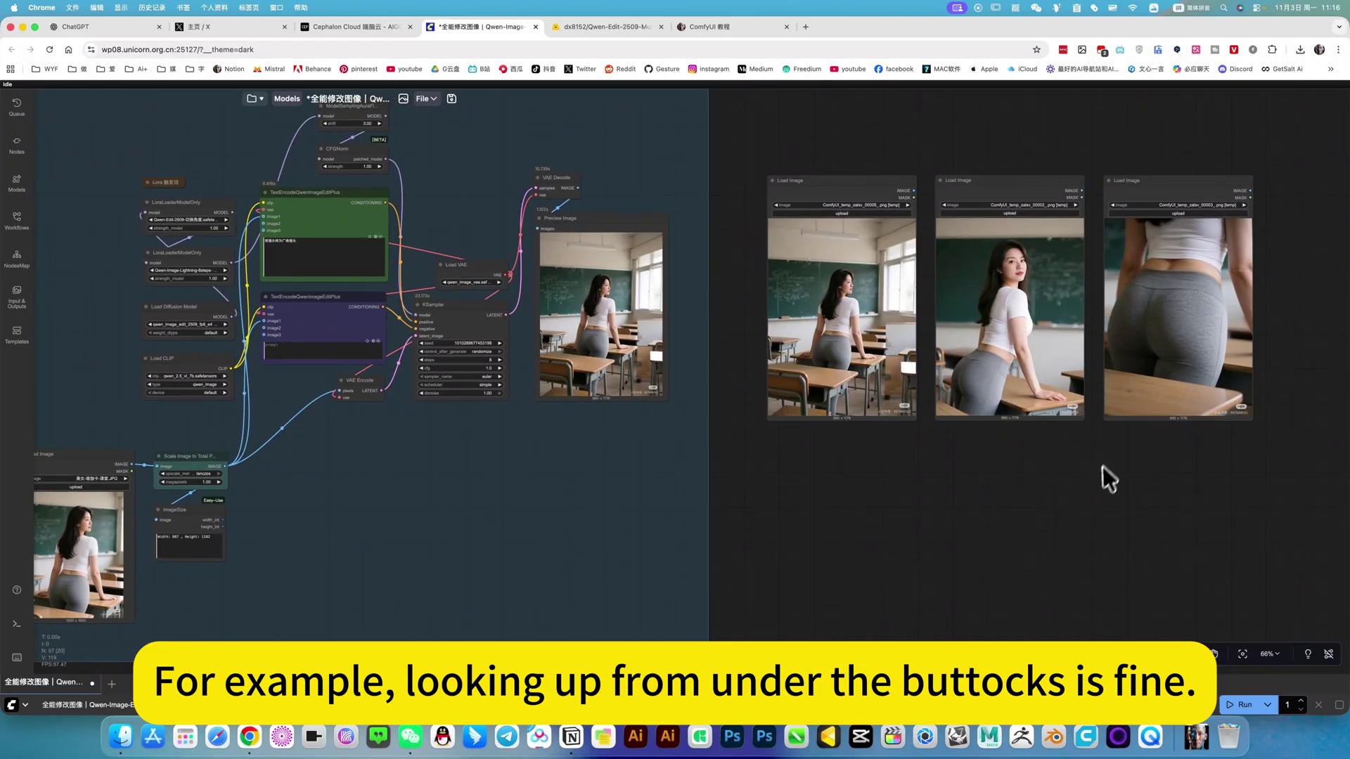
pyautogui.hscroll(-5, 1231, 487)
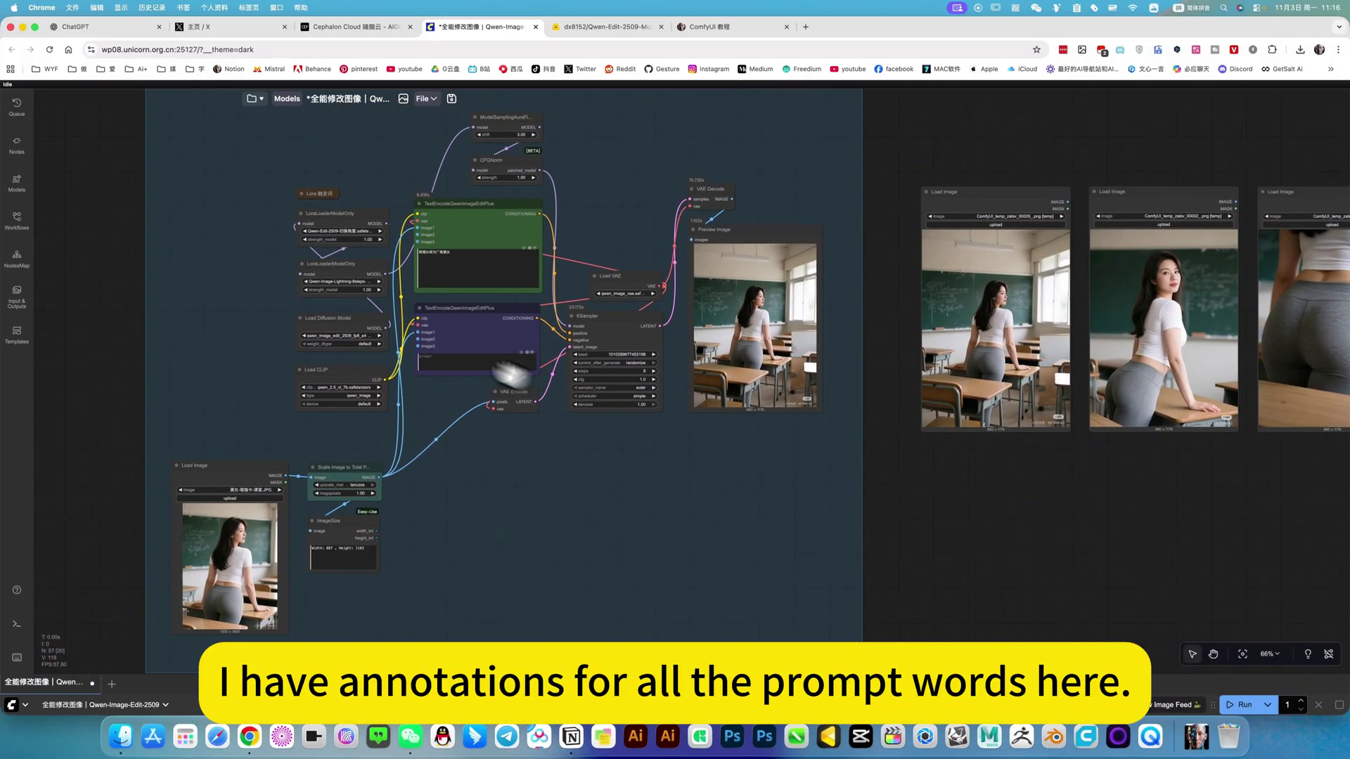
# Step: Expand the Lora 触发词 note and locate the Qwen-Edit-2509-切换角度 entry with its trigger words
pyautogui.hscroll(-3, 503, 216)
pyautogui.scroll(5, 449, 271)
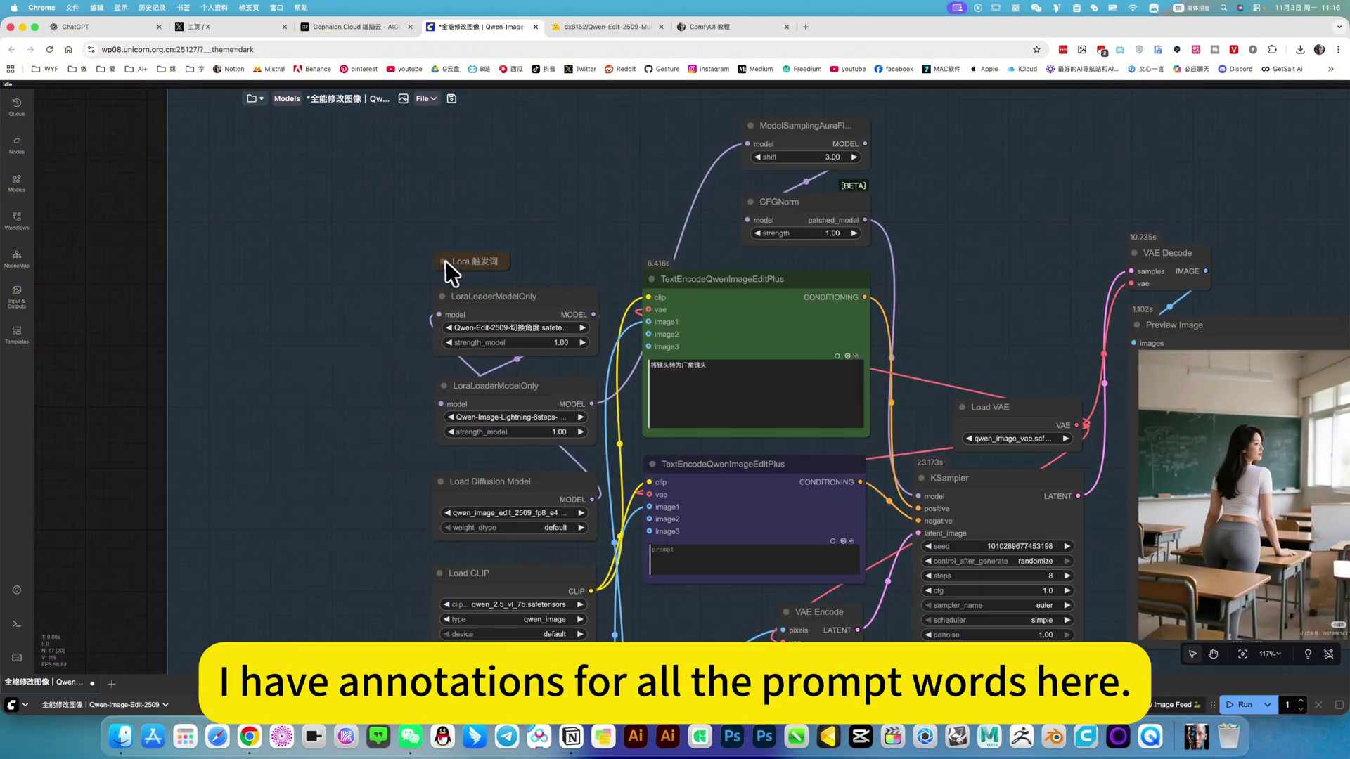
pyautogui.click(442, 261)
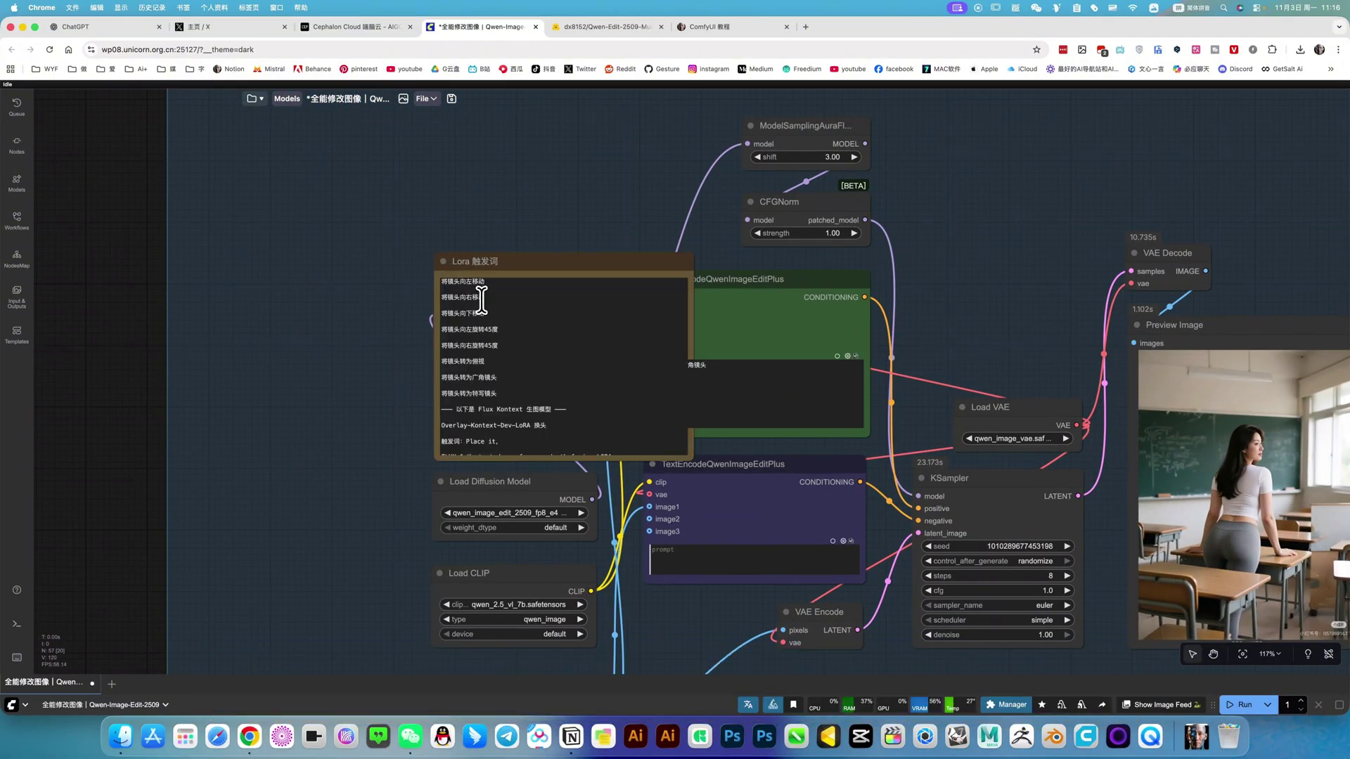
pyautogui.scroll(5, 478, 352)
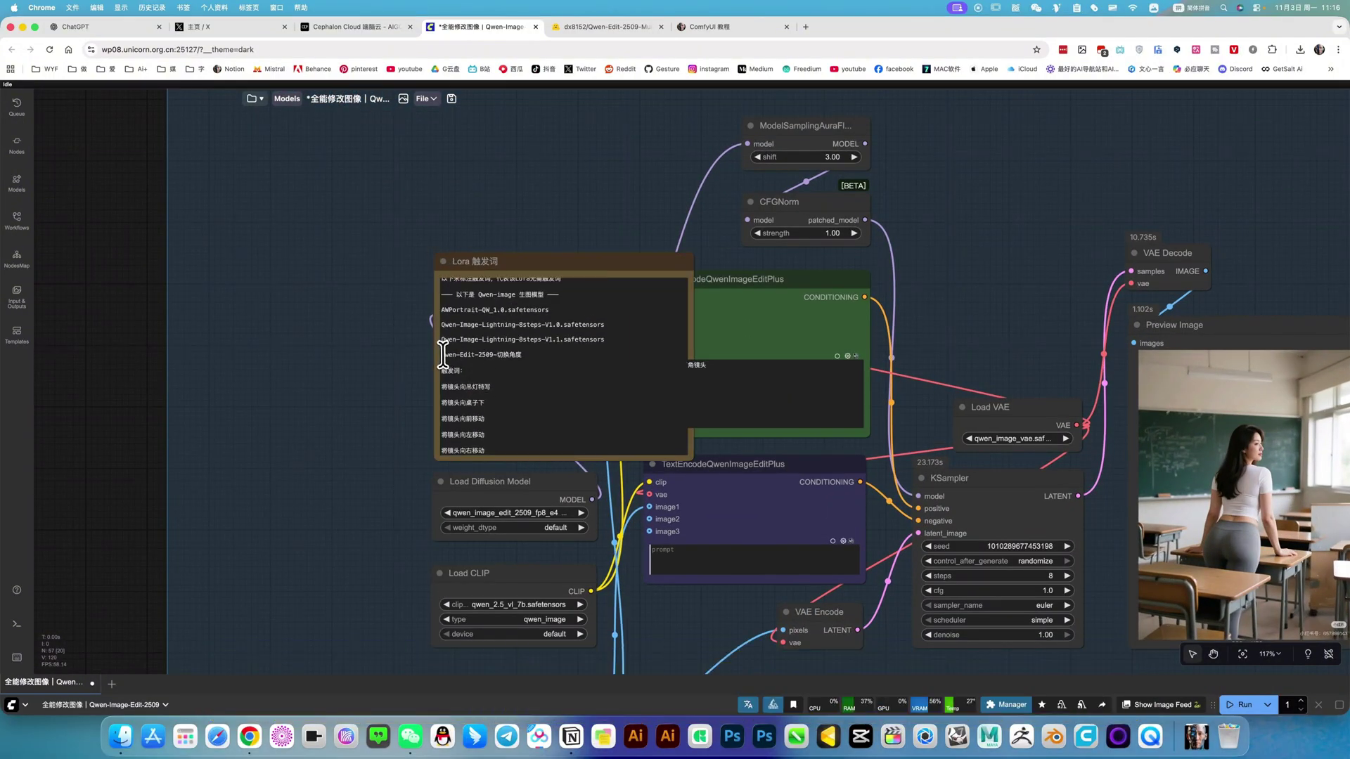
pyautogui.click(498, 357)
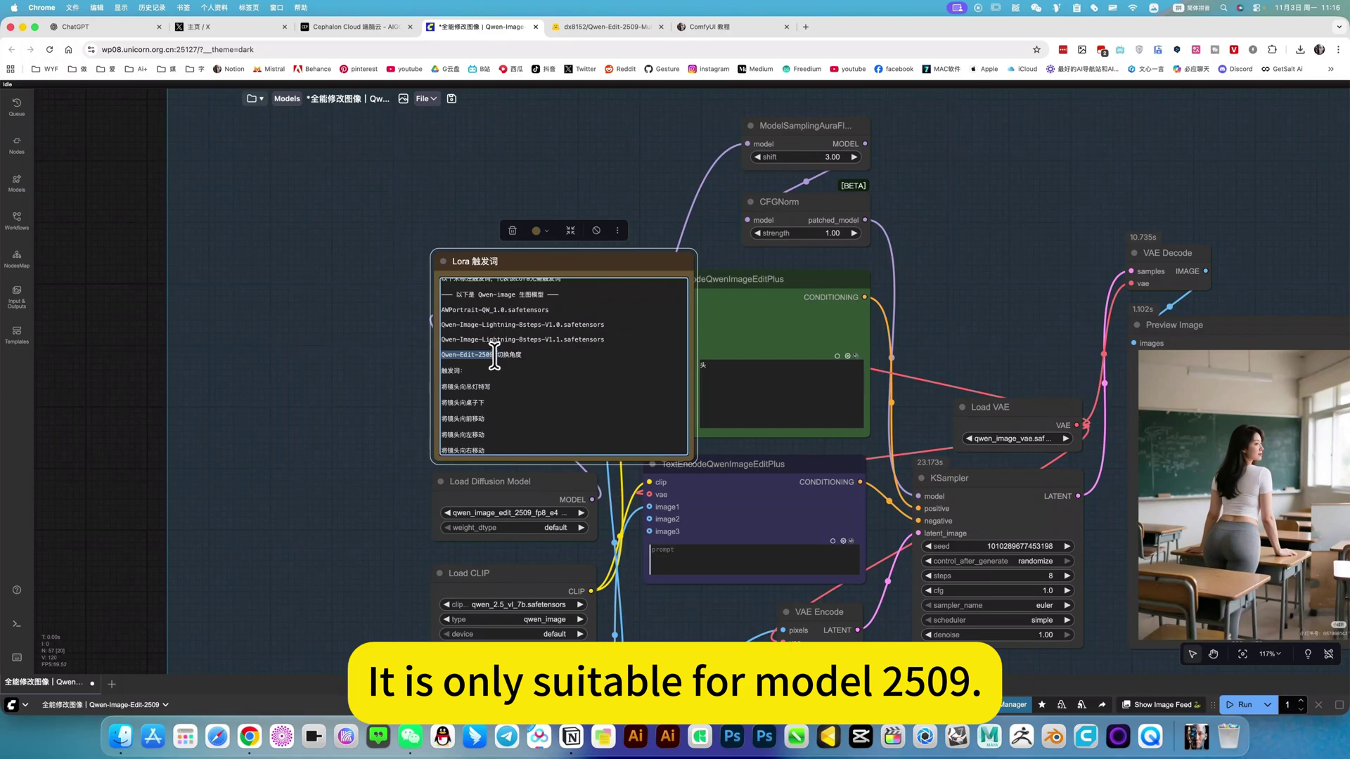
pyautogui.click(503, 357)
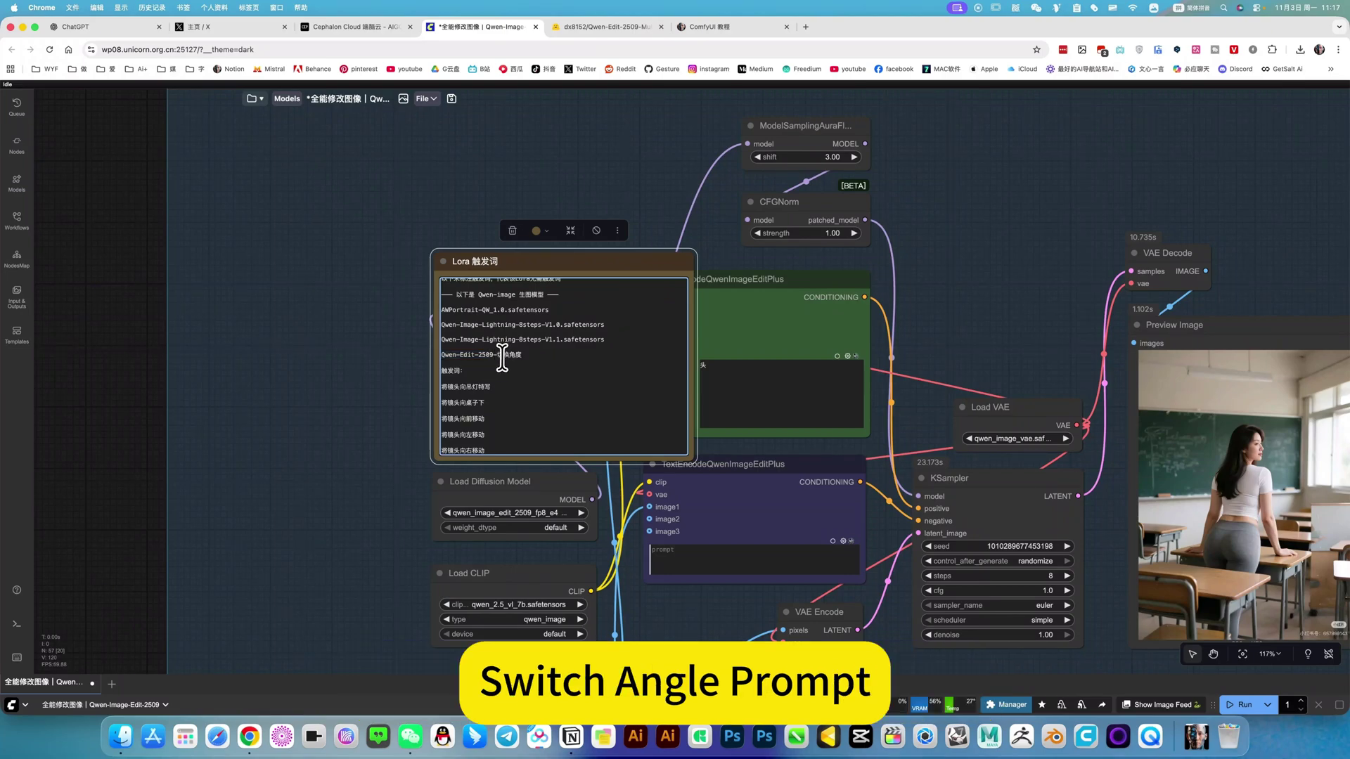
pyautogui.scroll(-3, 488, 377)
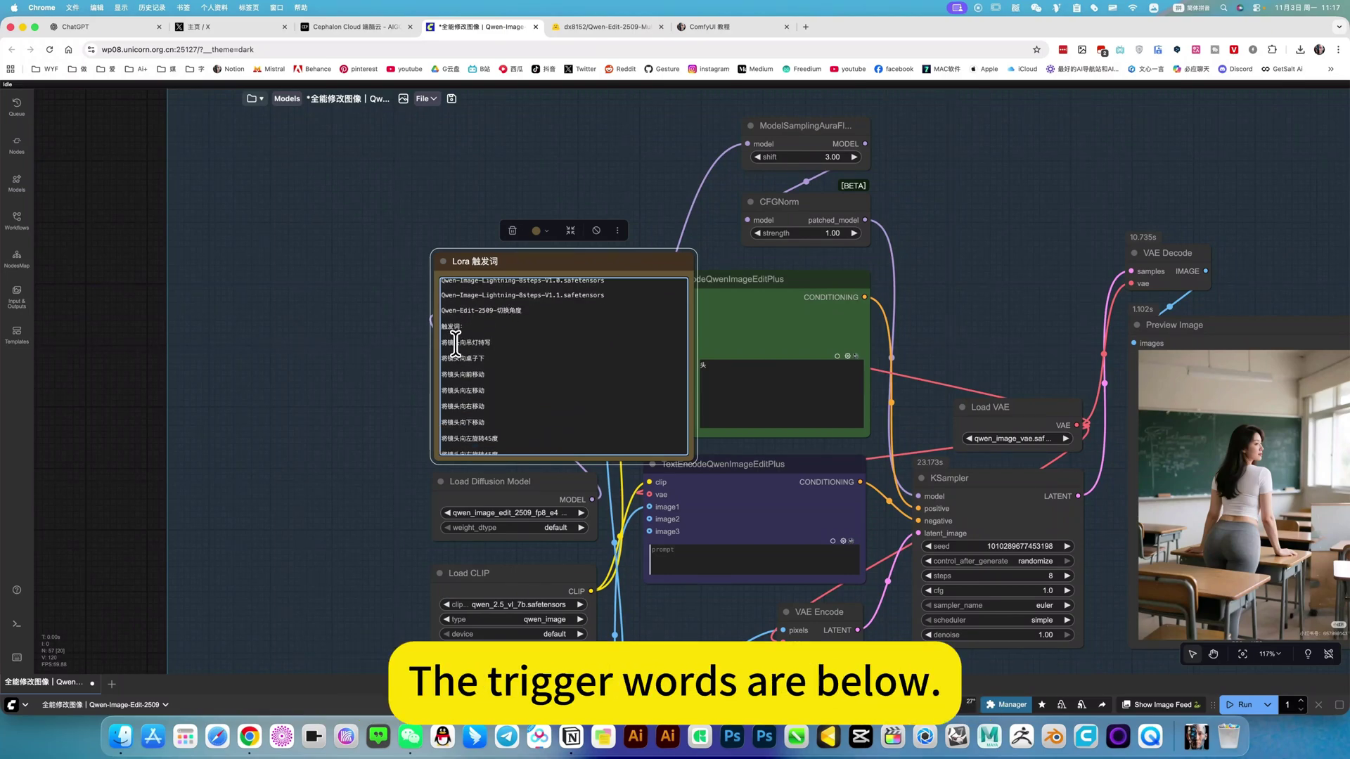
pyautogui.doubleClick(475, 344)
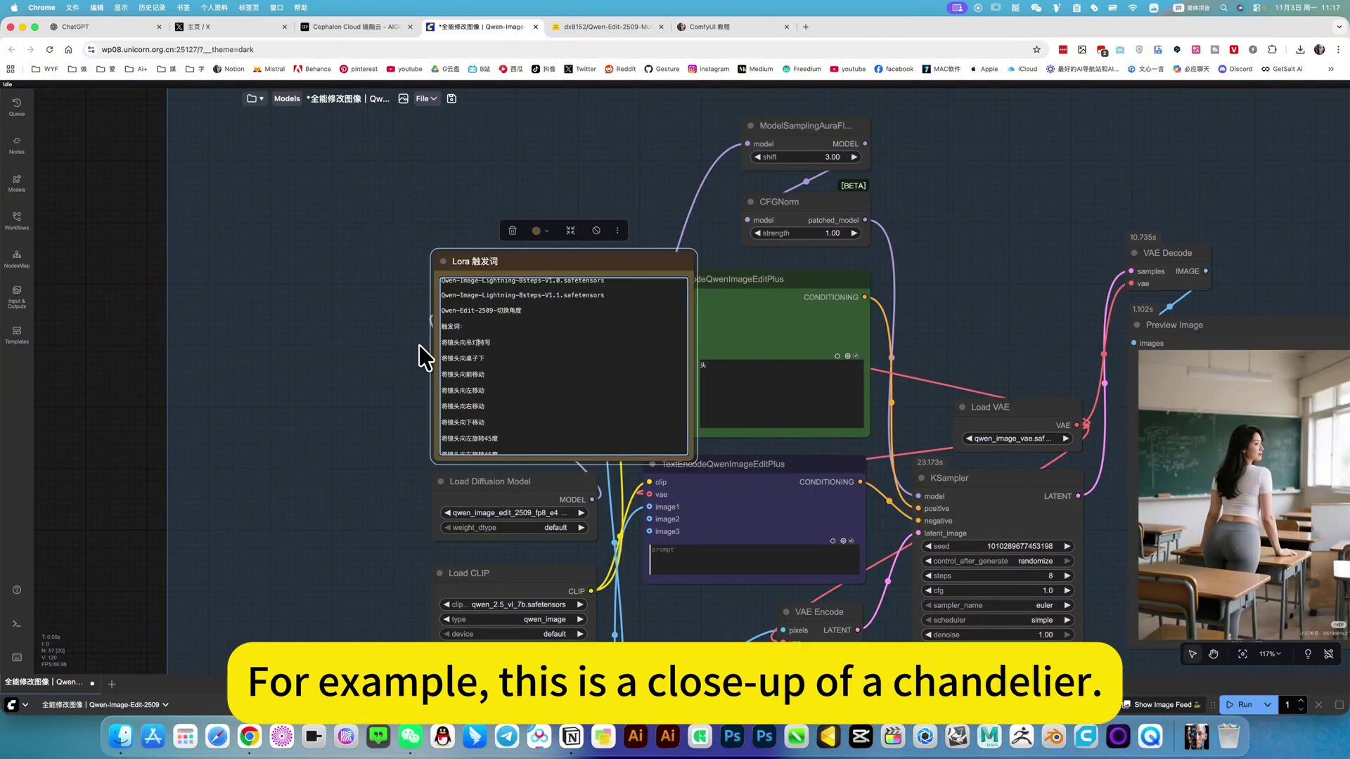
# Step: Read the camera trigger words listed for the angle-switching LoRA and collapse the note
pyautogui.scroll(5, 420, 346)
pyautogui.scroll(3, 542, 346)
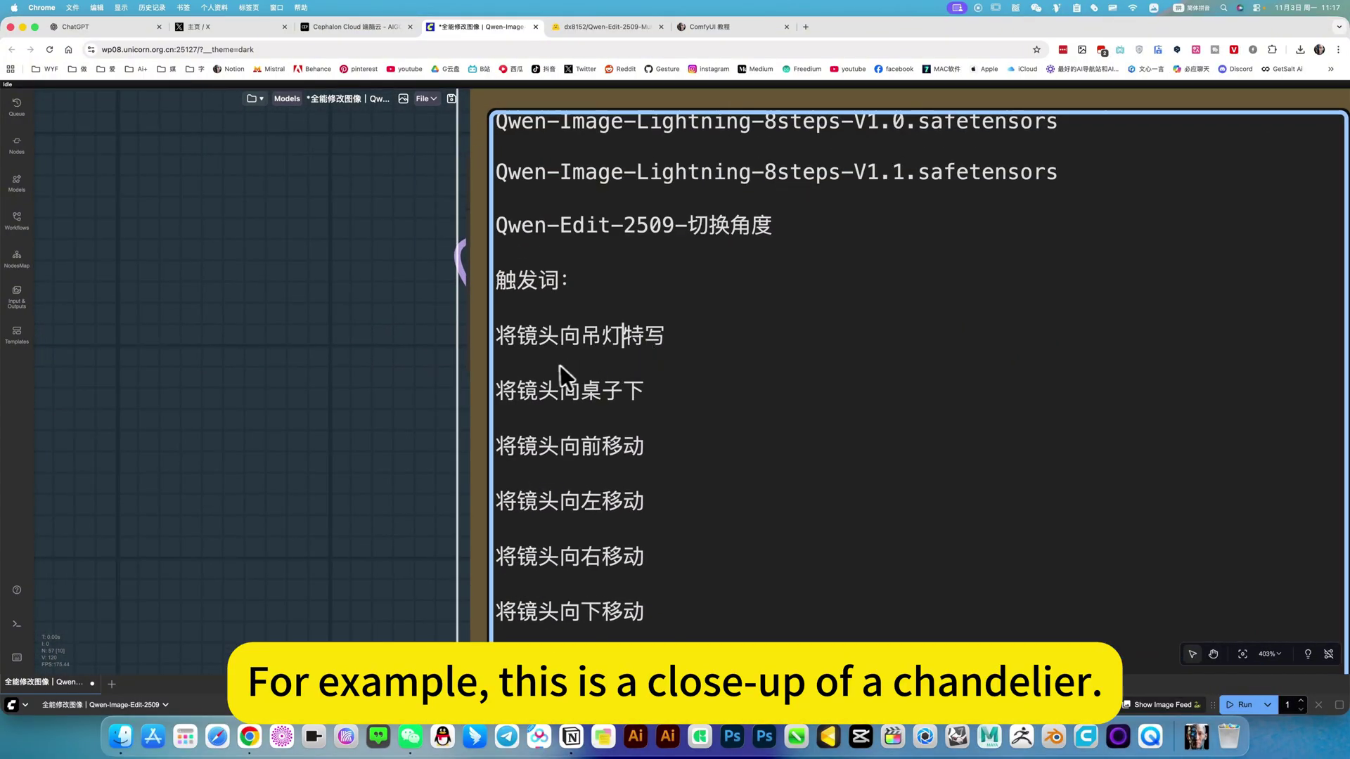
pyautogui.scroll(-3, 559, 367)
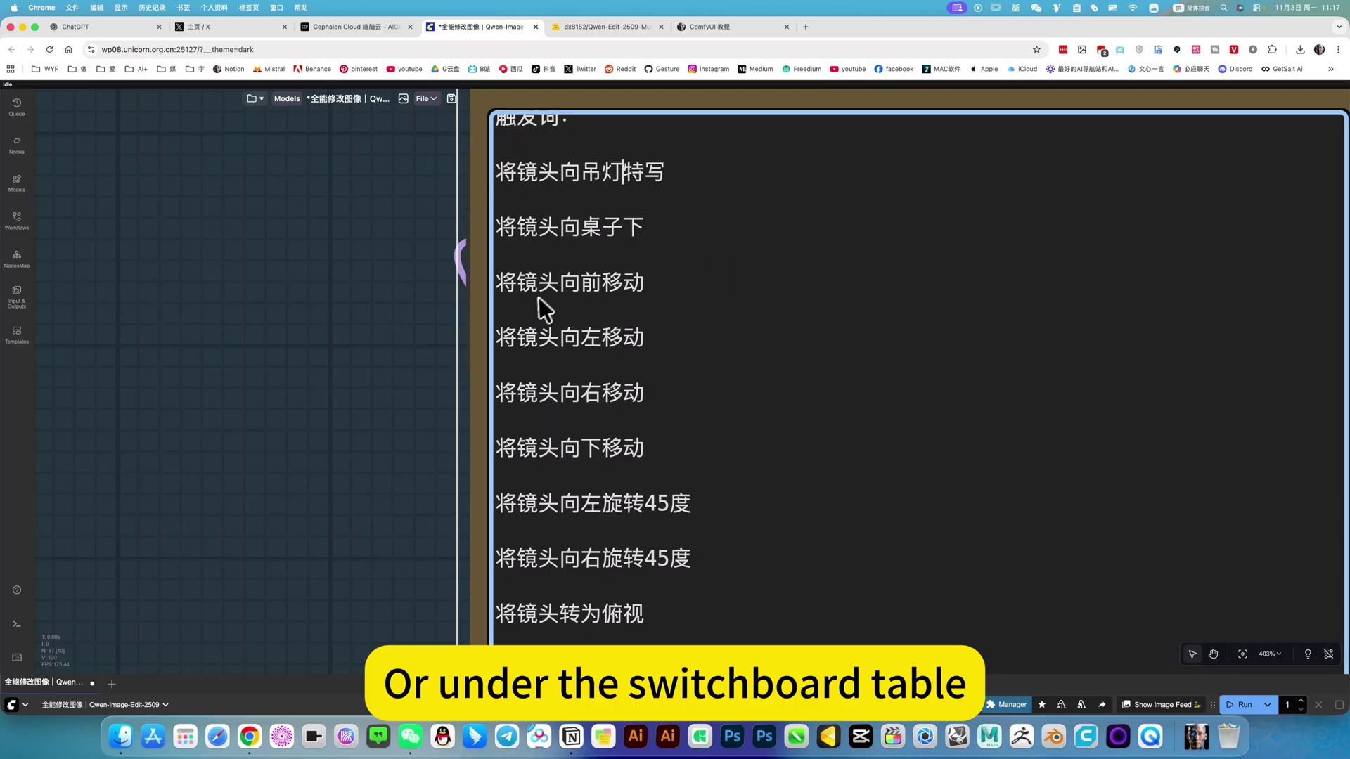
pyautogui.scroll(5, 626, 474)
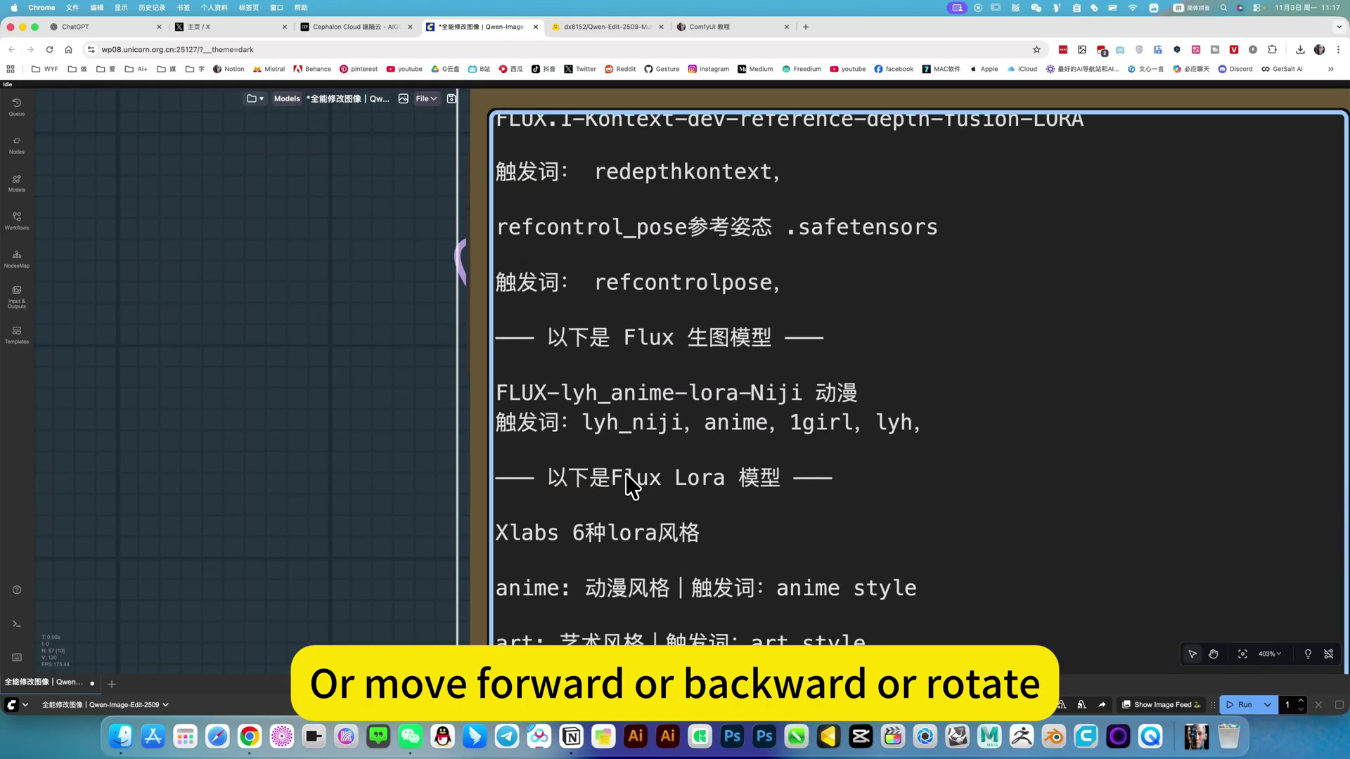
pyautogui.scroll(-6, 630, 482)
pyautogui.scroll(-5, 627, 478)
pyautogui.scroll(1, 611, 398)
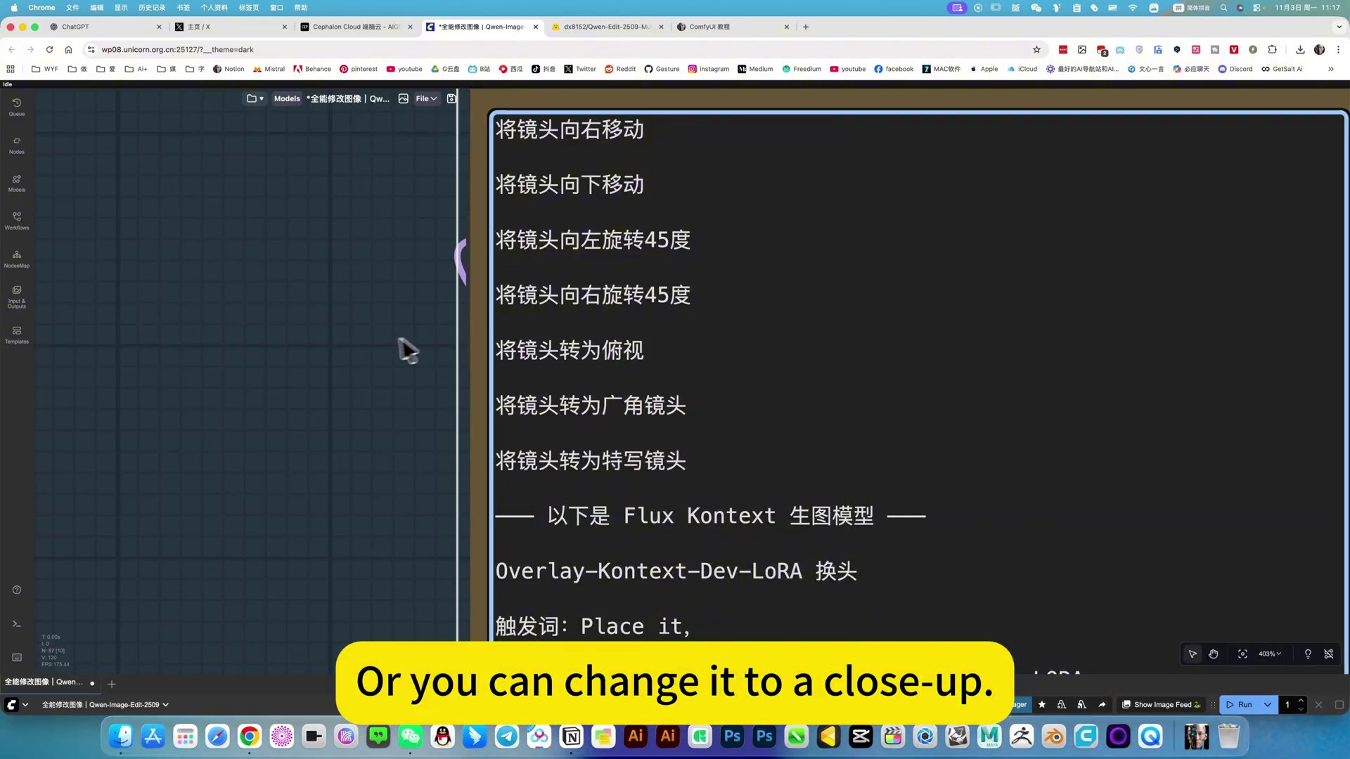
pyautogui.scroll(-6, 371, 343)
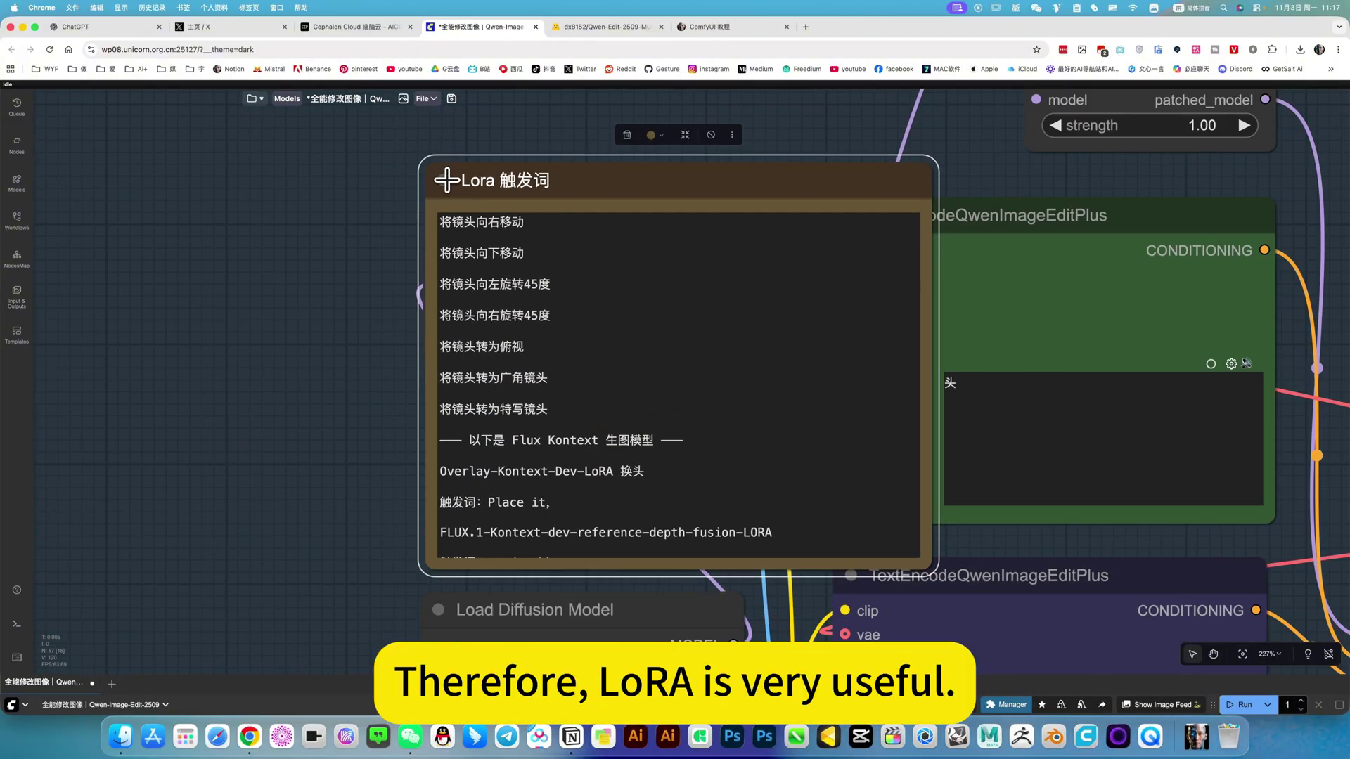
pyautogui.click(444, 181)
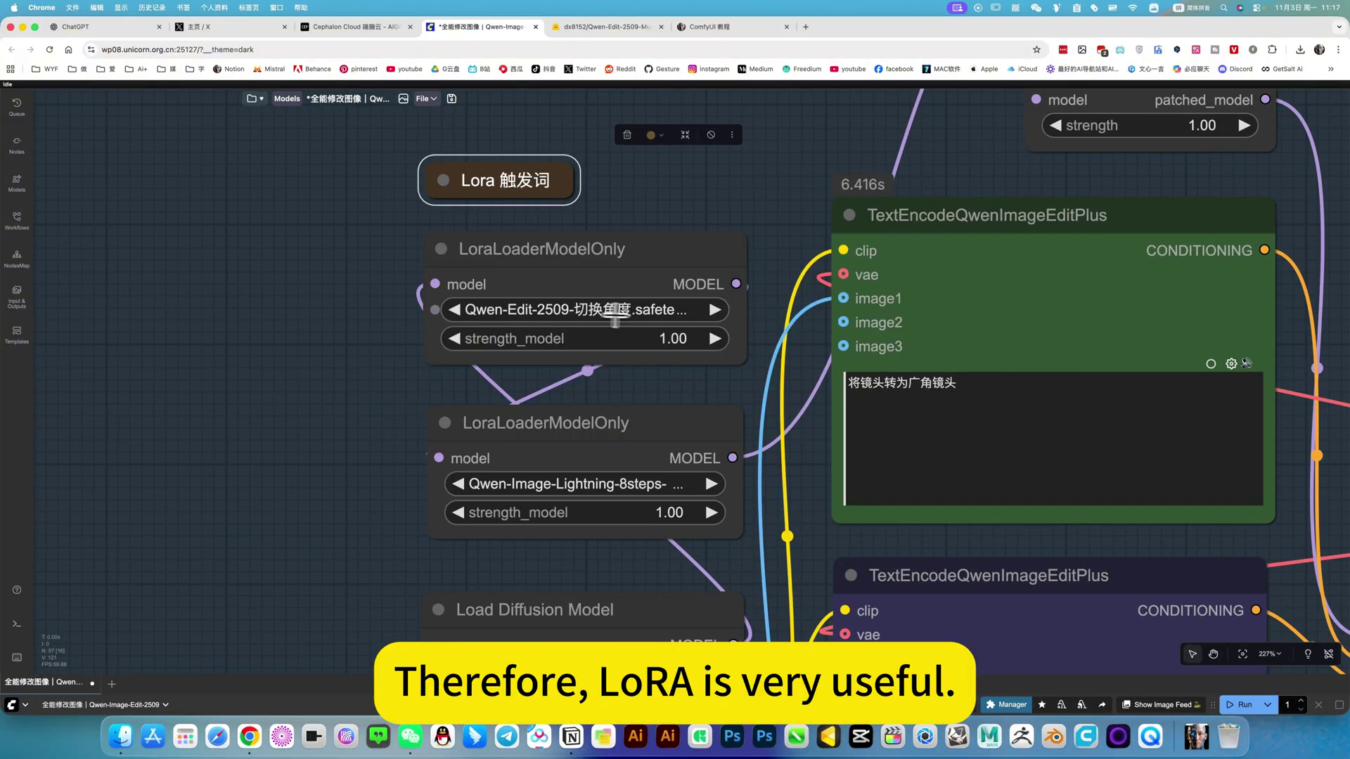
# Step: Examine the 镜头切换 nodes, from the source image loader to the positive prompt and the KSampler settings
pyautogui.scroll(-5, 403, 309)
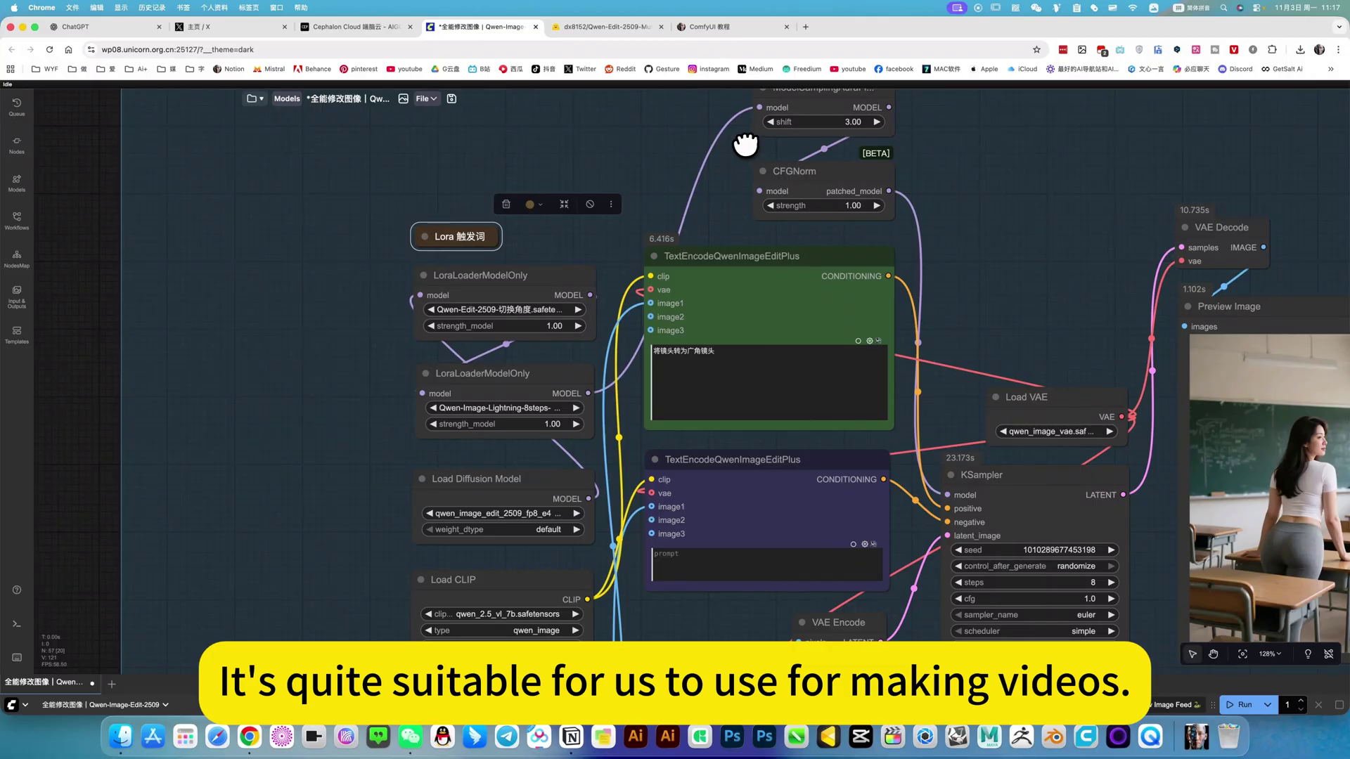
pyautogui.hscroll(5, 743, 146)
pyautogui.hscroll(3, 722, 163)
pyautogui.scroll(-4, 808, 360)
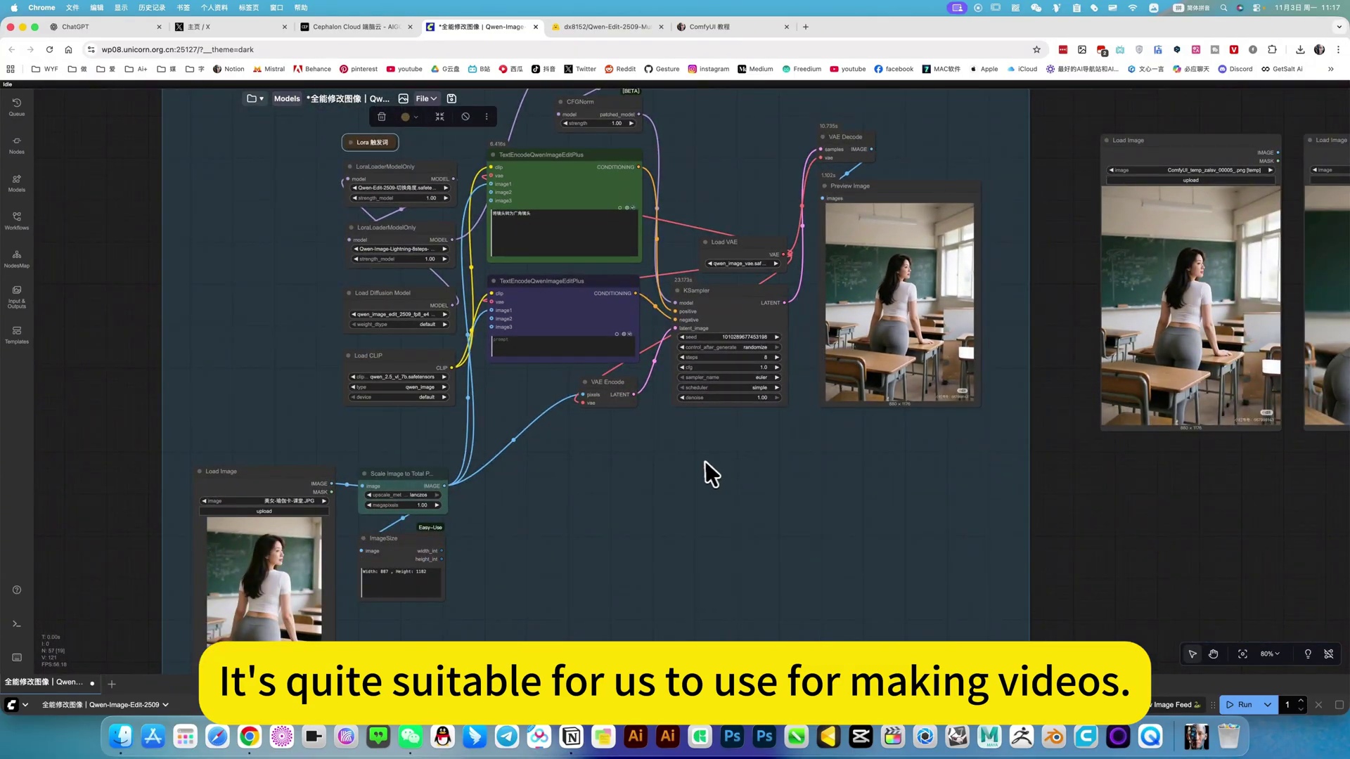
pyautogui.hscroll(-3, 460, 545)
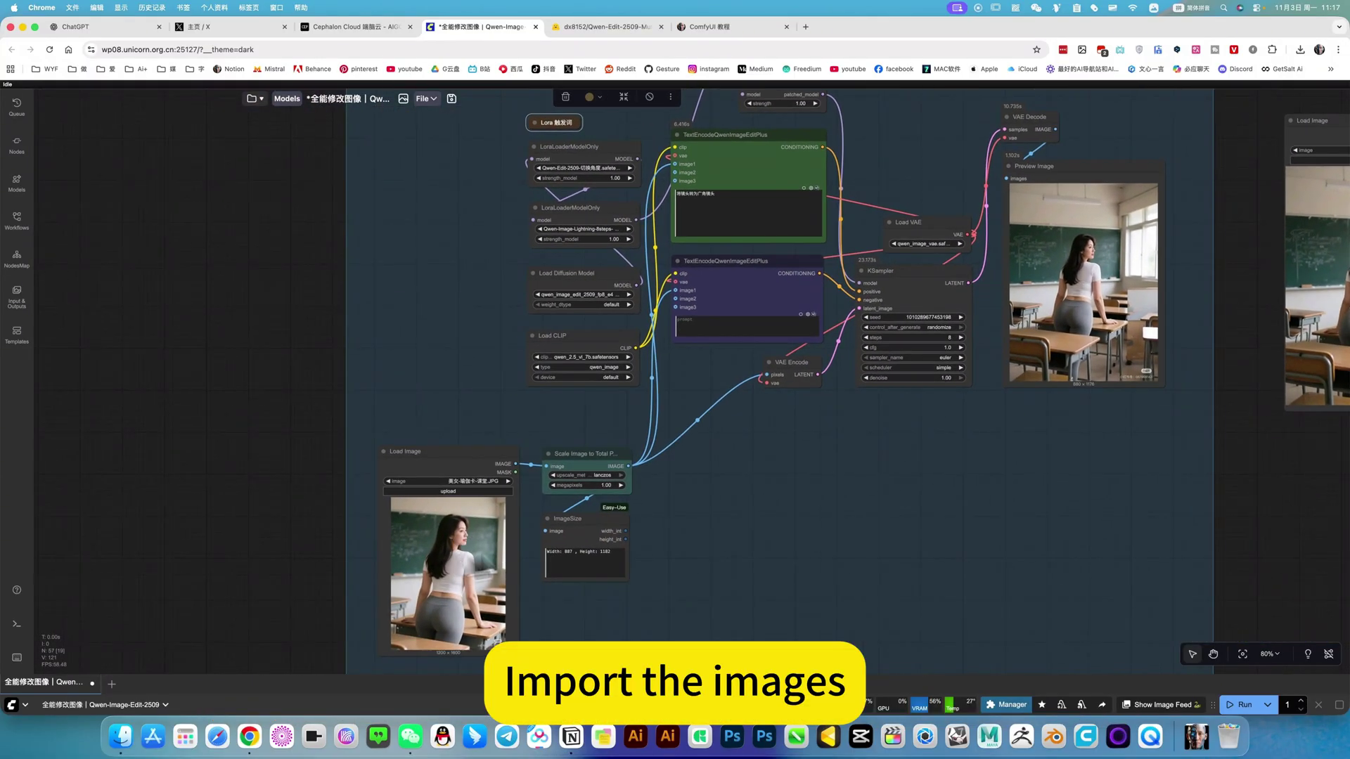
pyautogui.hscroll(3, 566, 231)
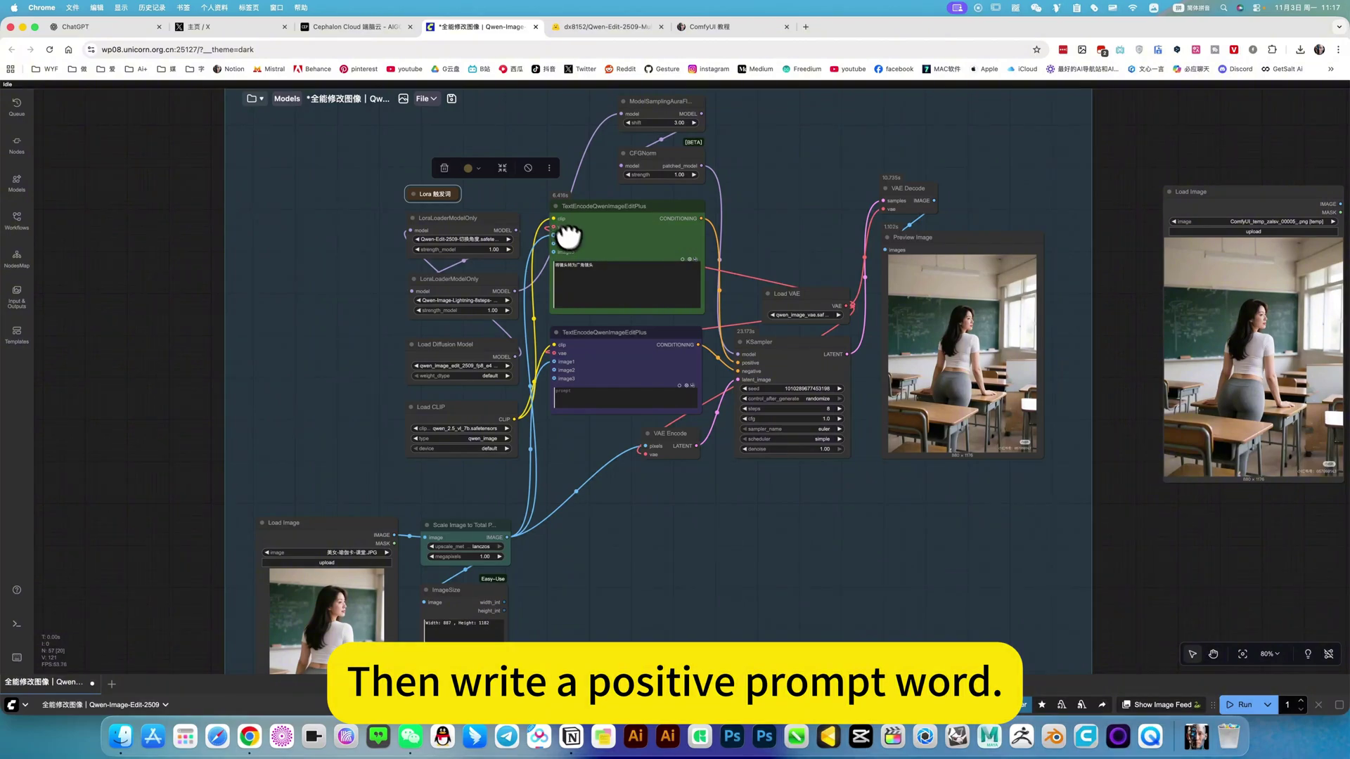
pyautogui.scroll(6, 568, 237)
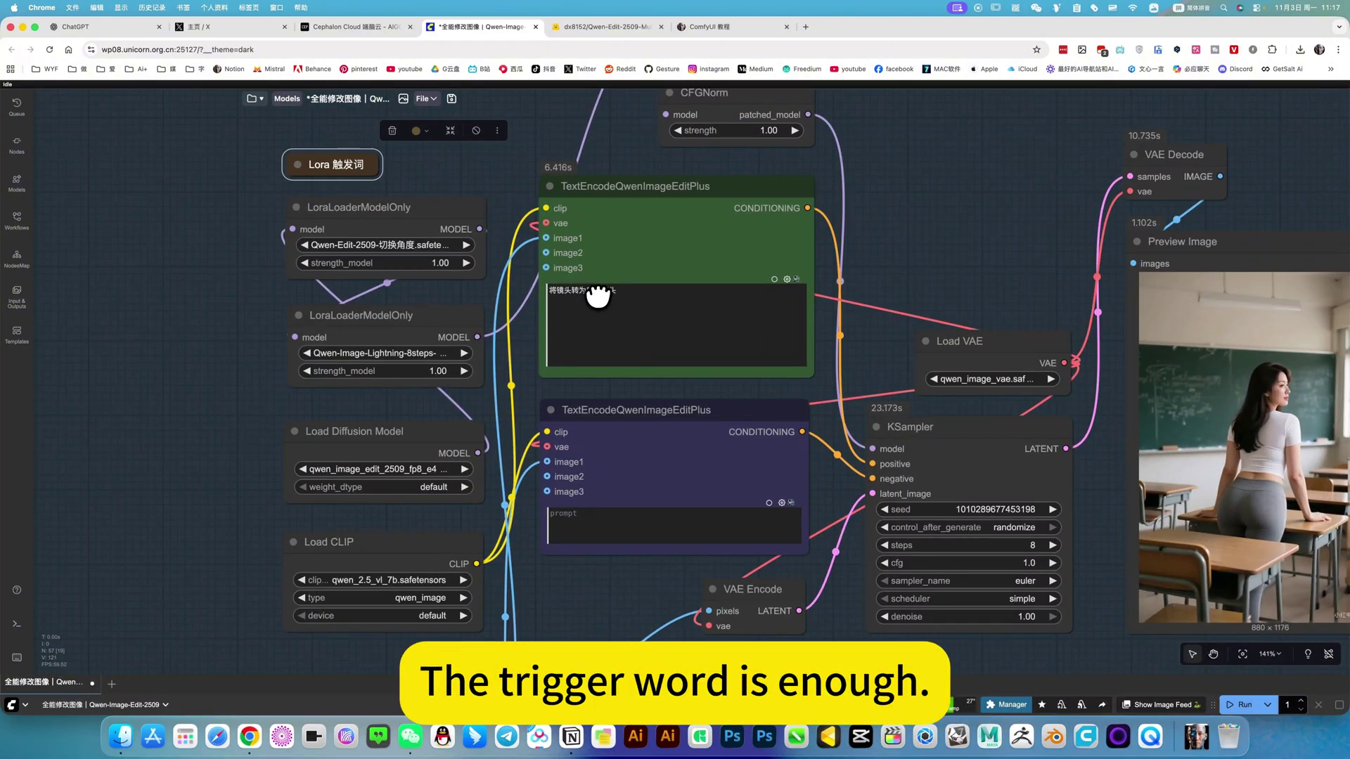
pyautogui.scroll(1, 984, 492)
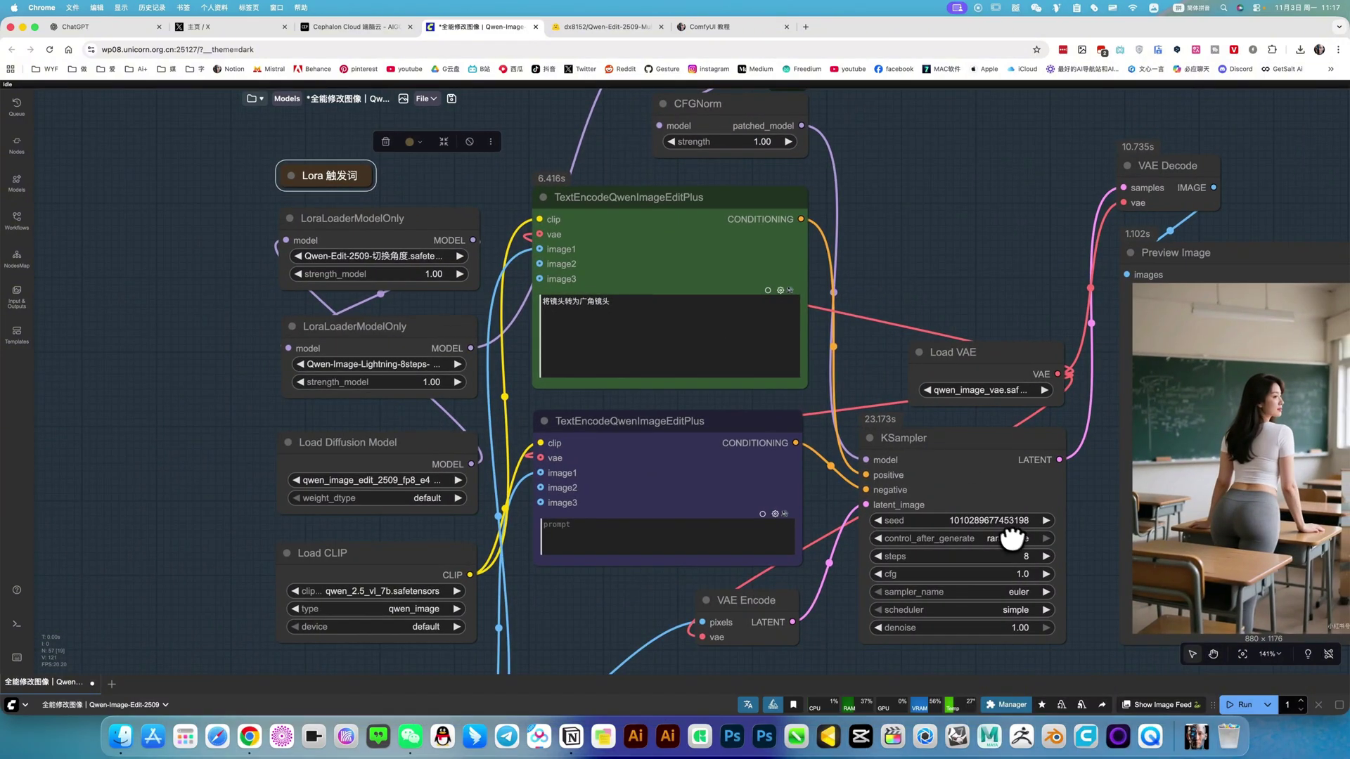
# Step: Inspect the LoraLoaderModelOnly node that loads the Qwen-Image-Lightning-8steps LoRA
pyautogui.click(413, 330)
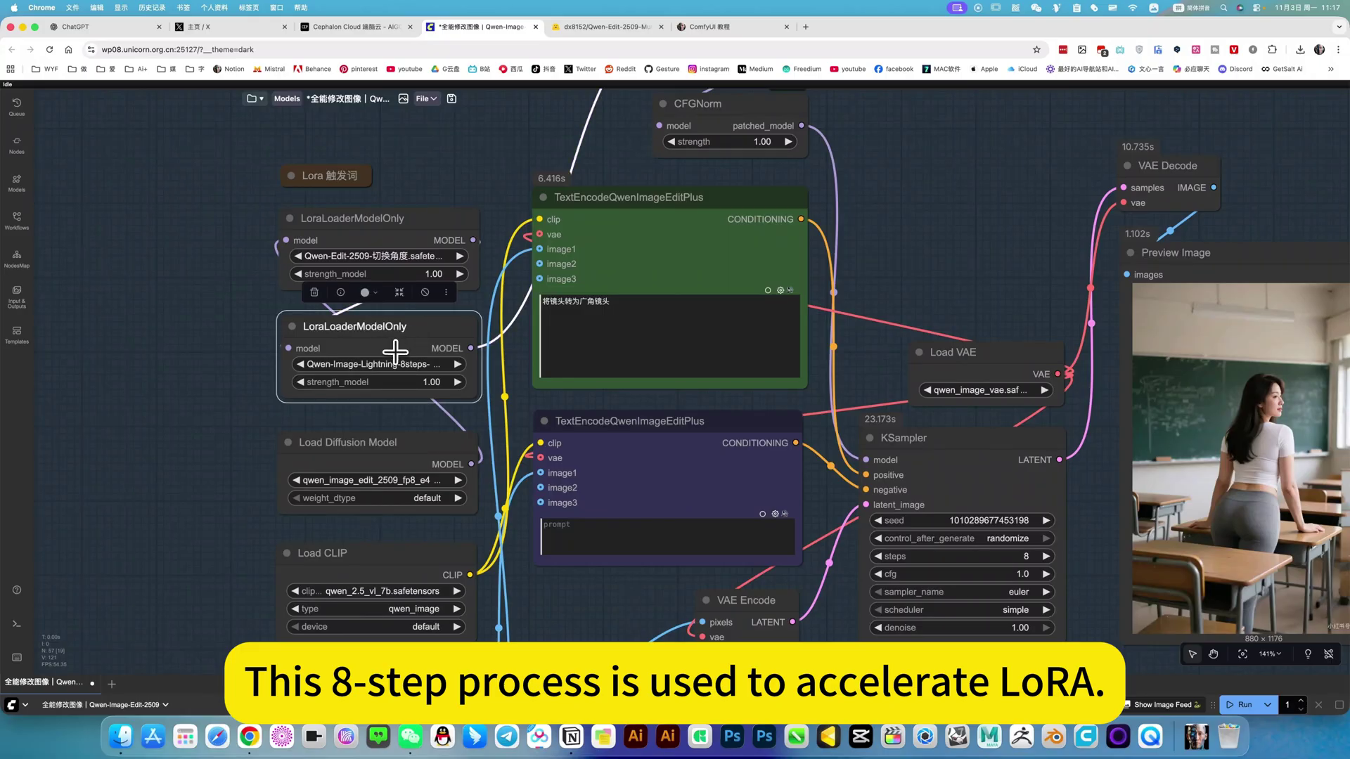
pyautogui.scroll(-6, 759, 247)
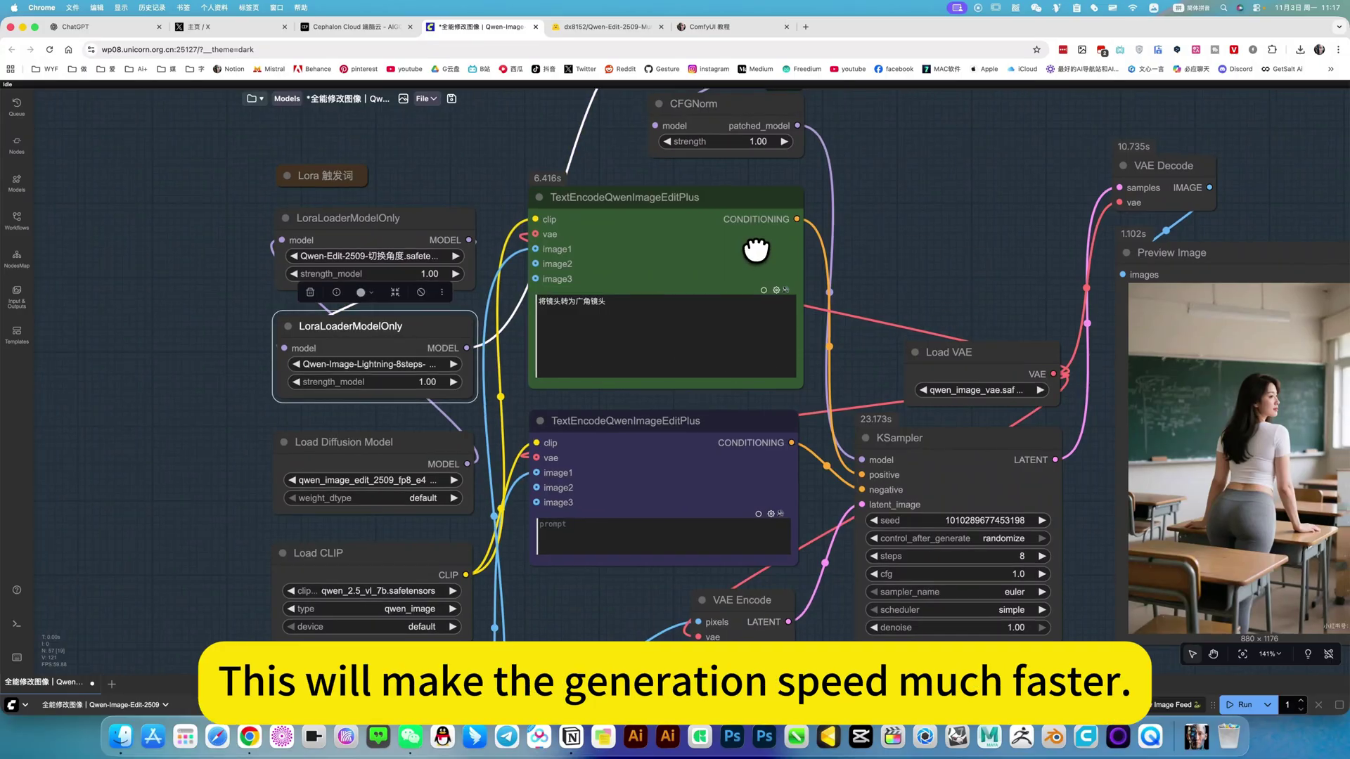
pyautogui.scroll(-4, 909, 507)
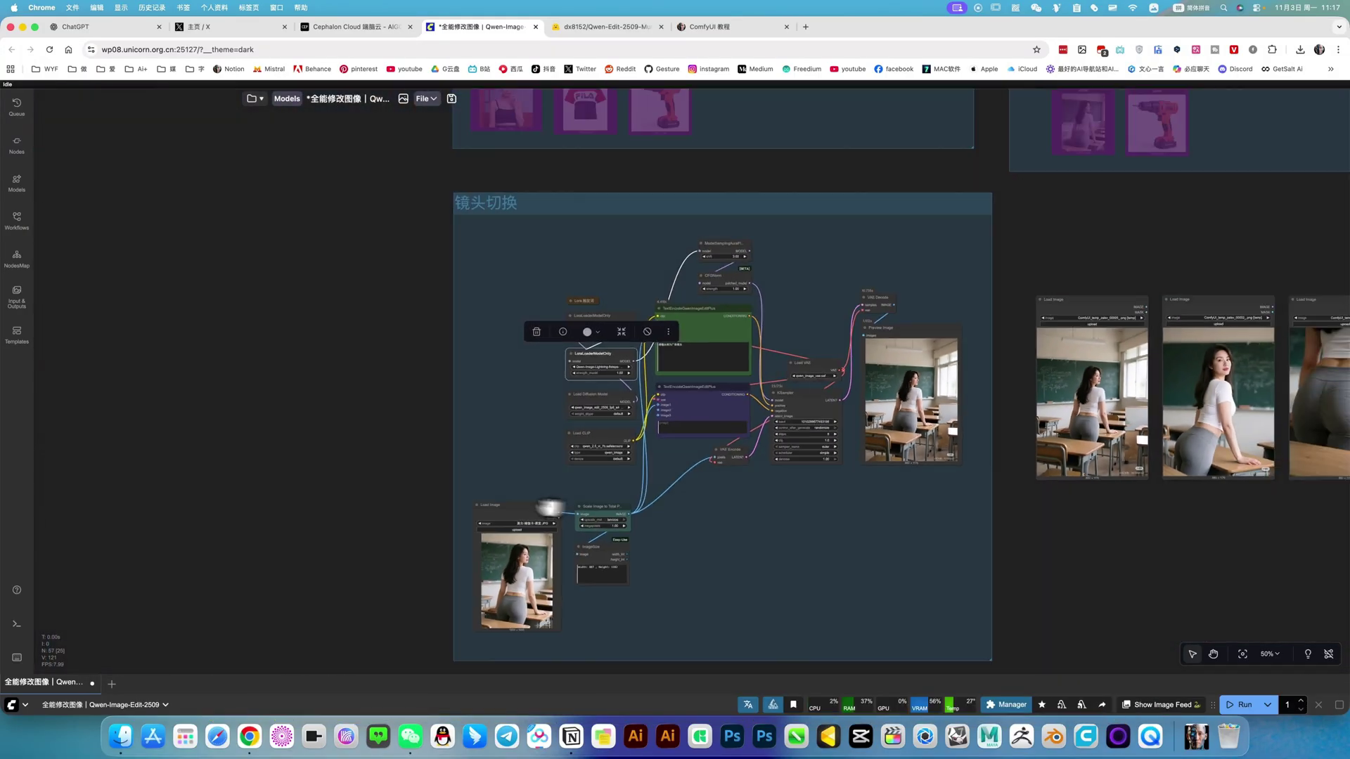
# Step: Compare the source image with the preview and the three camera-angle images, and clear the node selection
pyautogui.hscroll(5, 663, 518)
pyautogui.hscroll(-3, 902, 537)
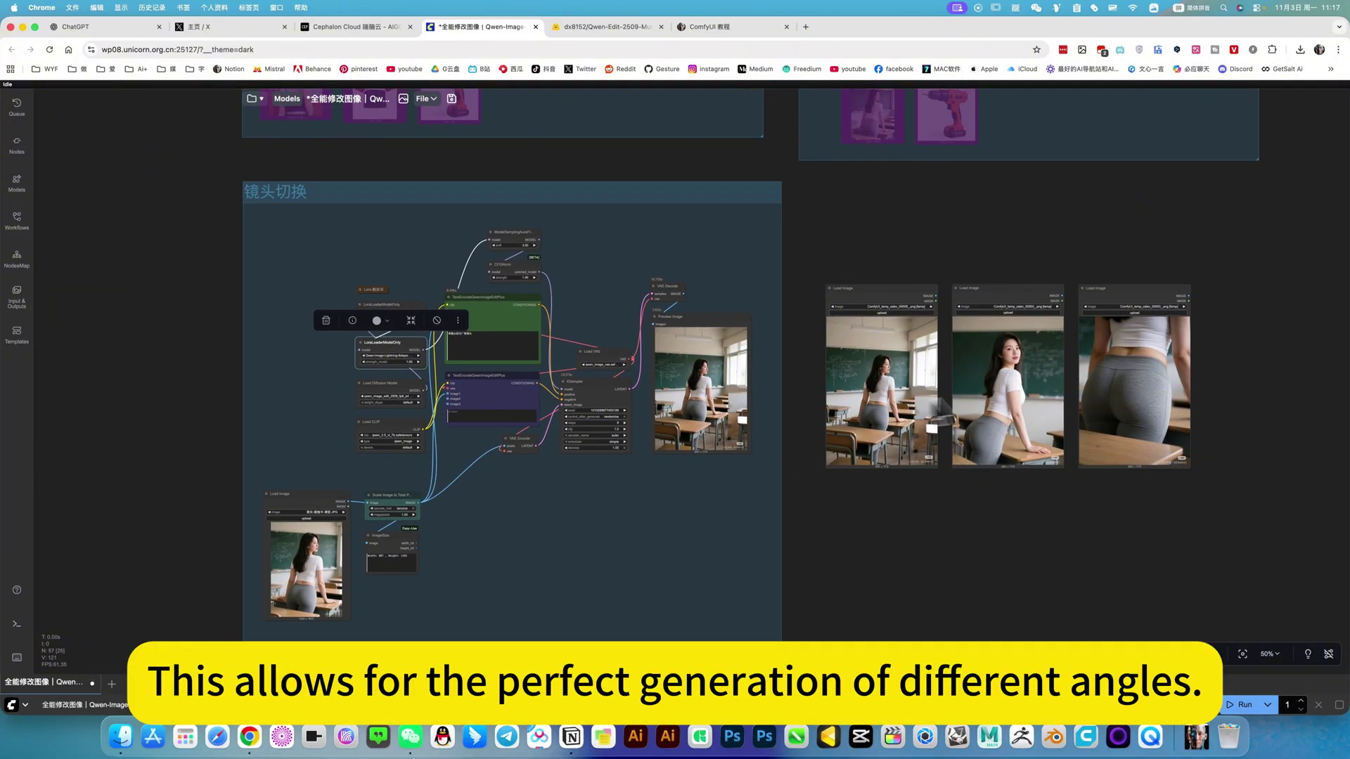
pyautogui.hscroll(3, 850, 533)
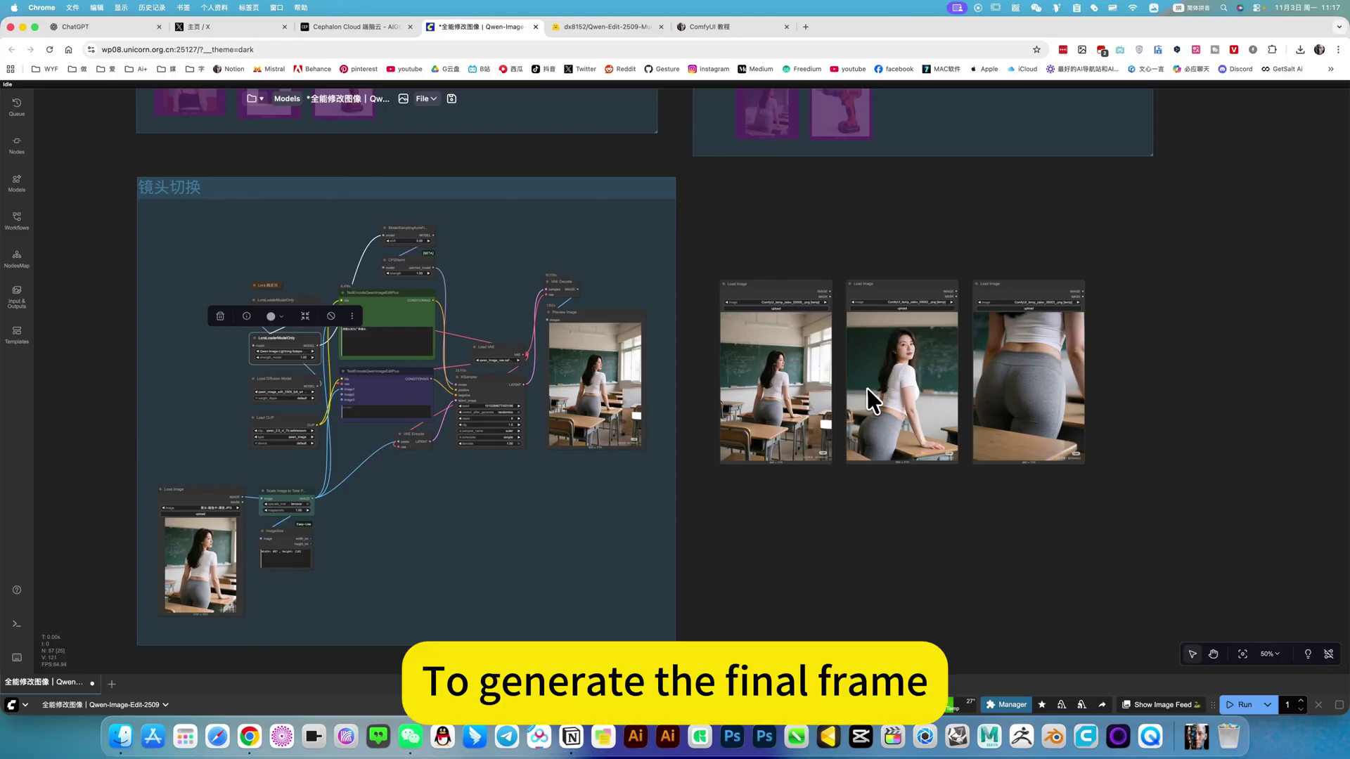
pyautogui.hscroll(-3, 918, 597)
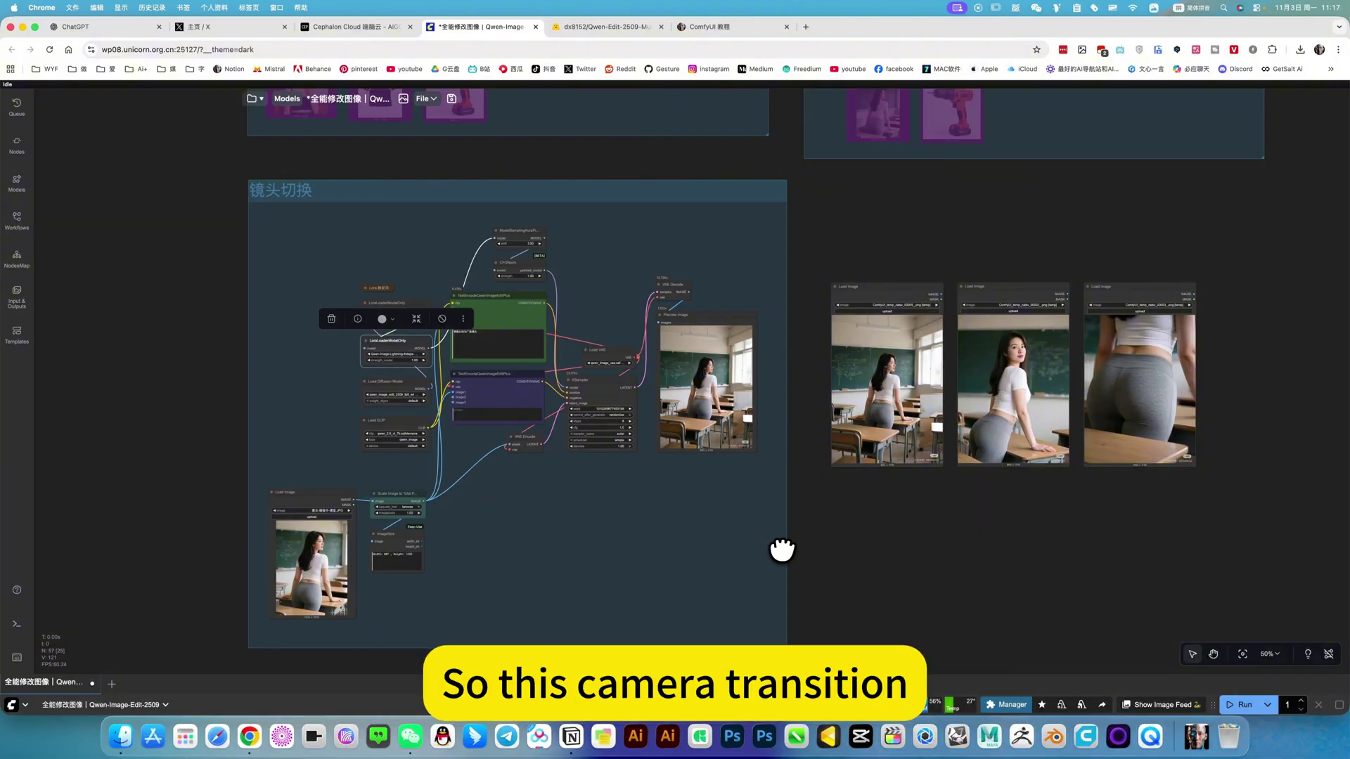
pyautogui.hscroll(-4, 518, 286)
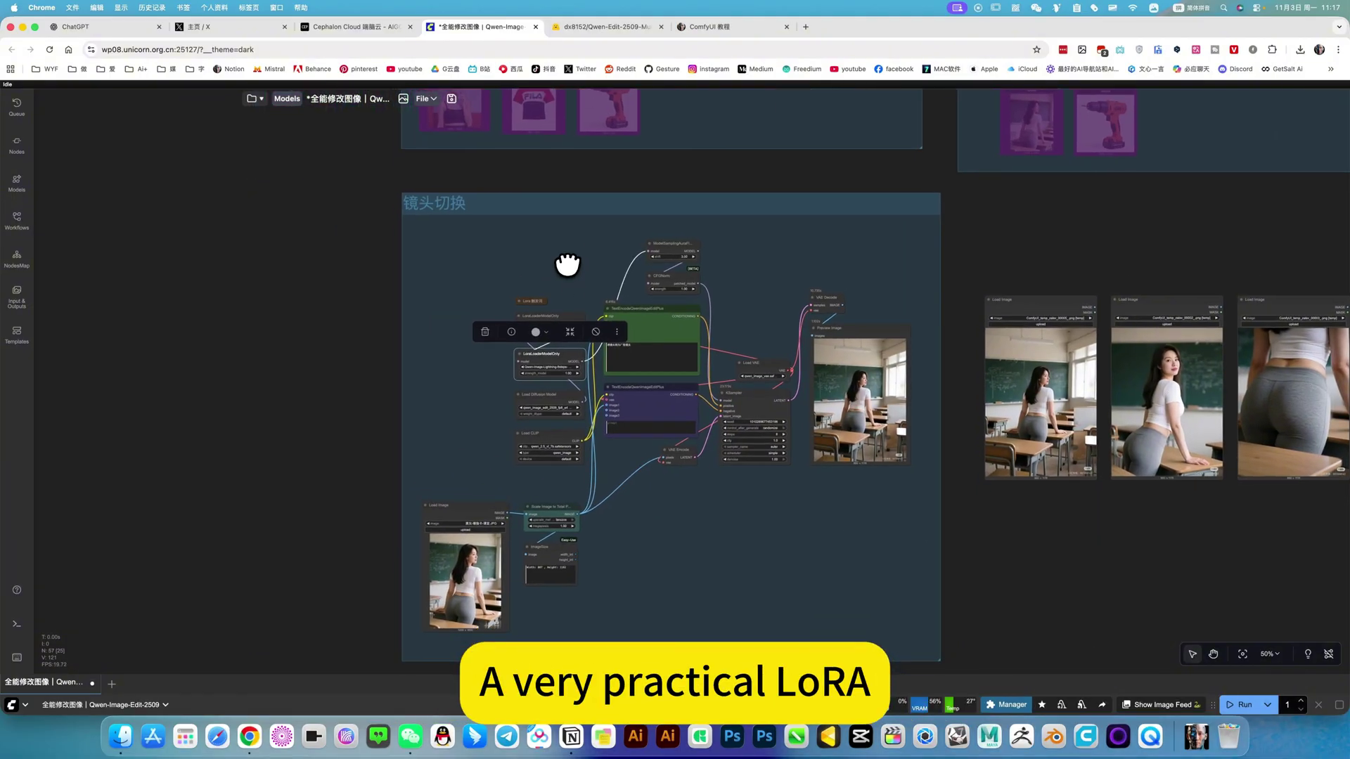
pyautogui.scroll(-1, 568, 264)
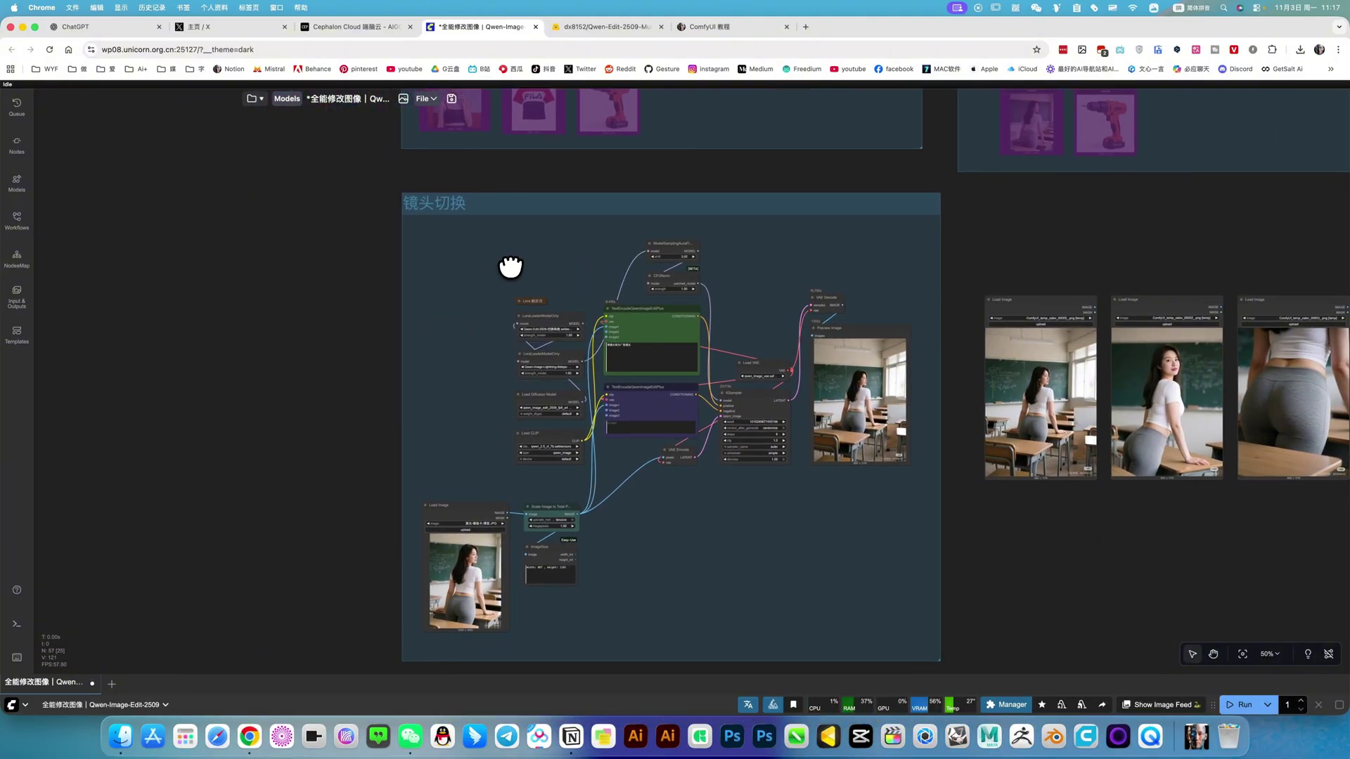
pyautogui.hscroll(2, 506, 267)
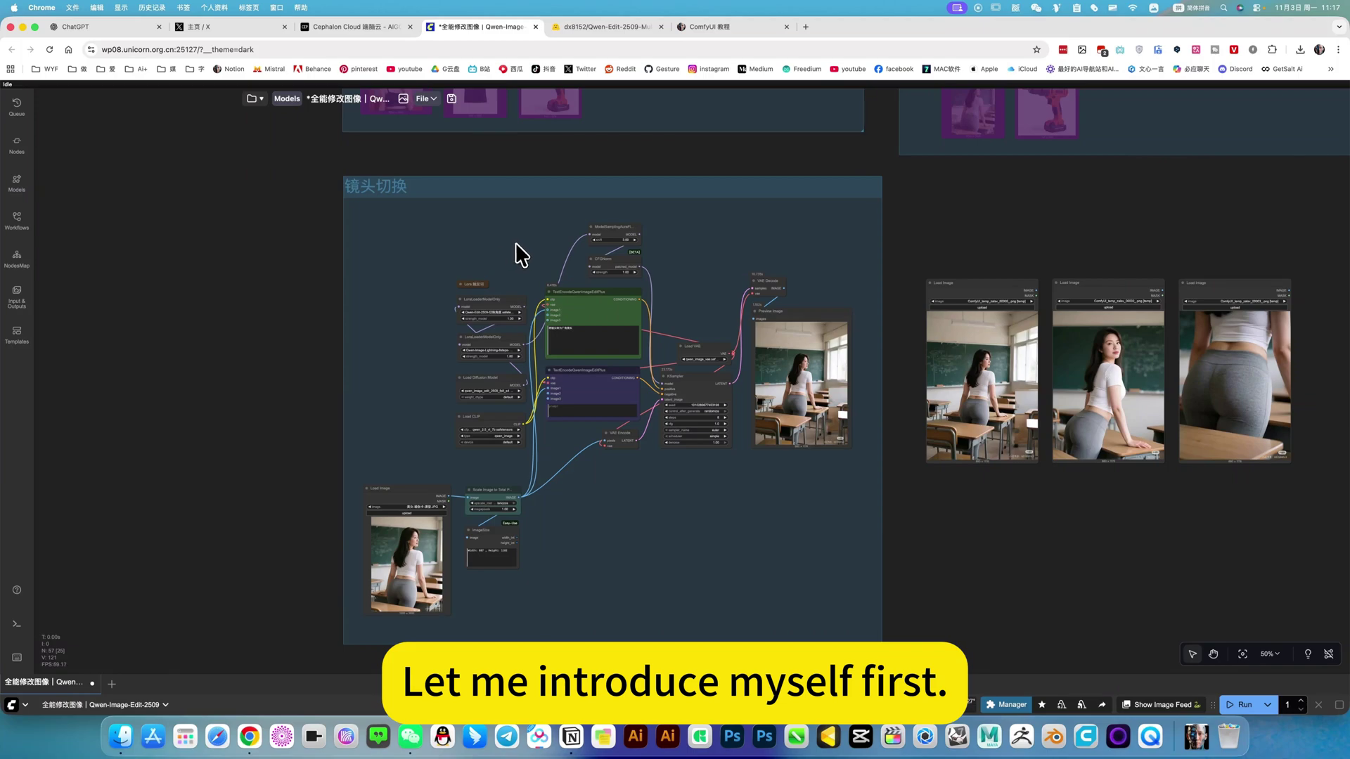
# Step: Switch to the Cephalon Cloud page and locate the ComfyUI 全球最大｜最新｜最全功能 mirror in the AIGC 应用 catalogue
pyautogui.hscroll(1, 487, 241)
pyautogui.click(352, 26)
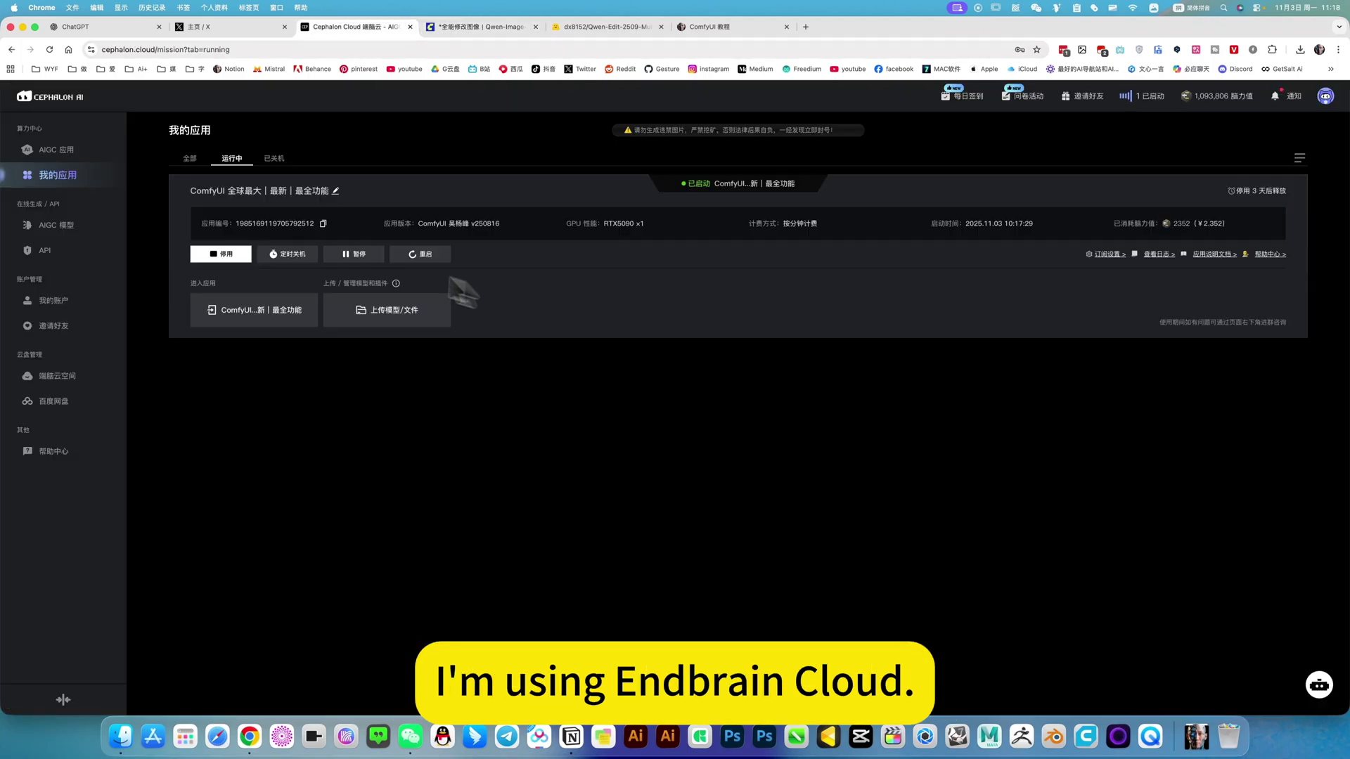
pyautogui.click(60, 150)
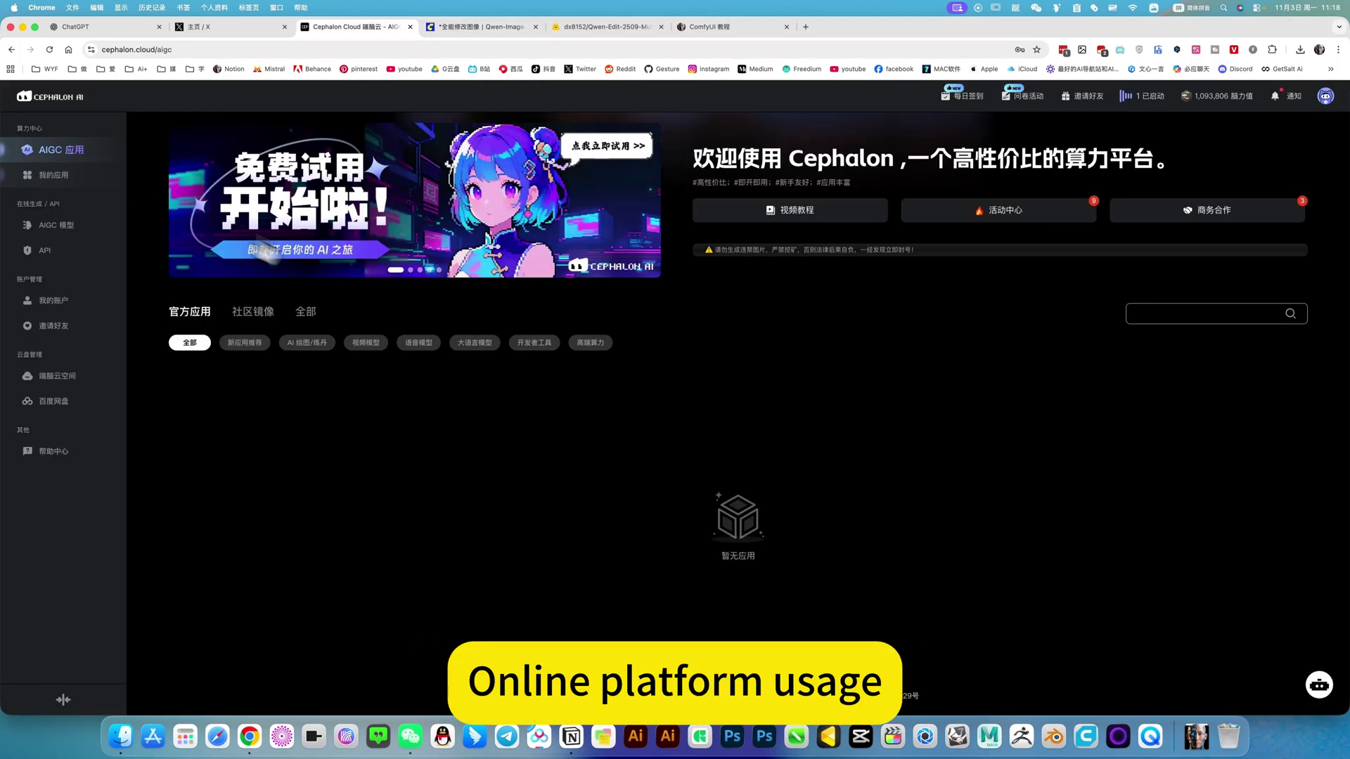
pyautogui.moveTo(338, 385)
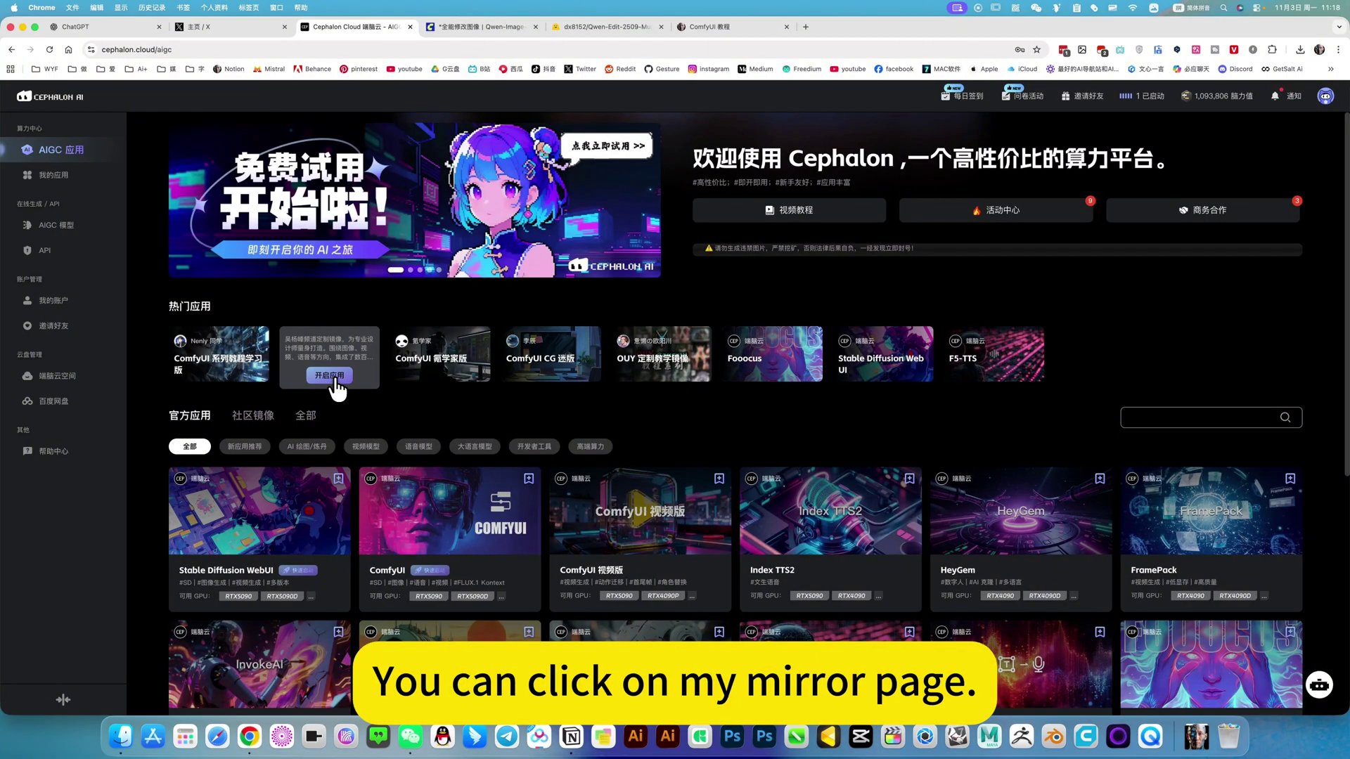
# Step: Return to the ComfyUI workflow, open the saved workflow list, and look through the 图像类 folder before collapsing it
pyautogui.click(468, 28)
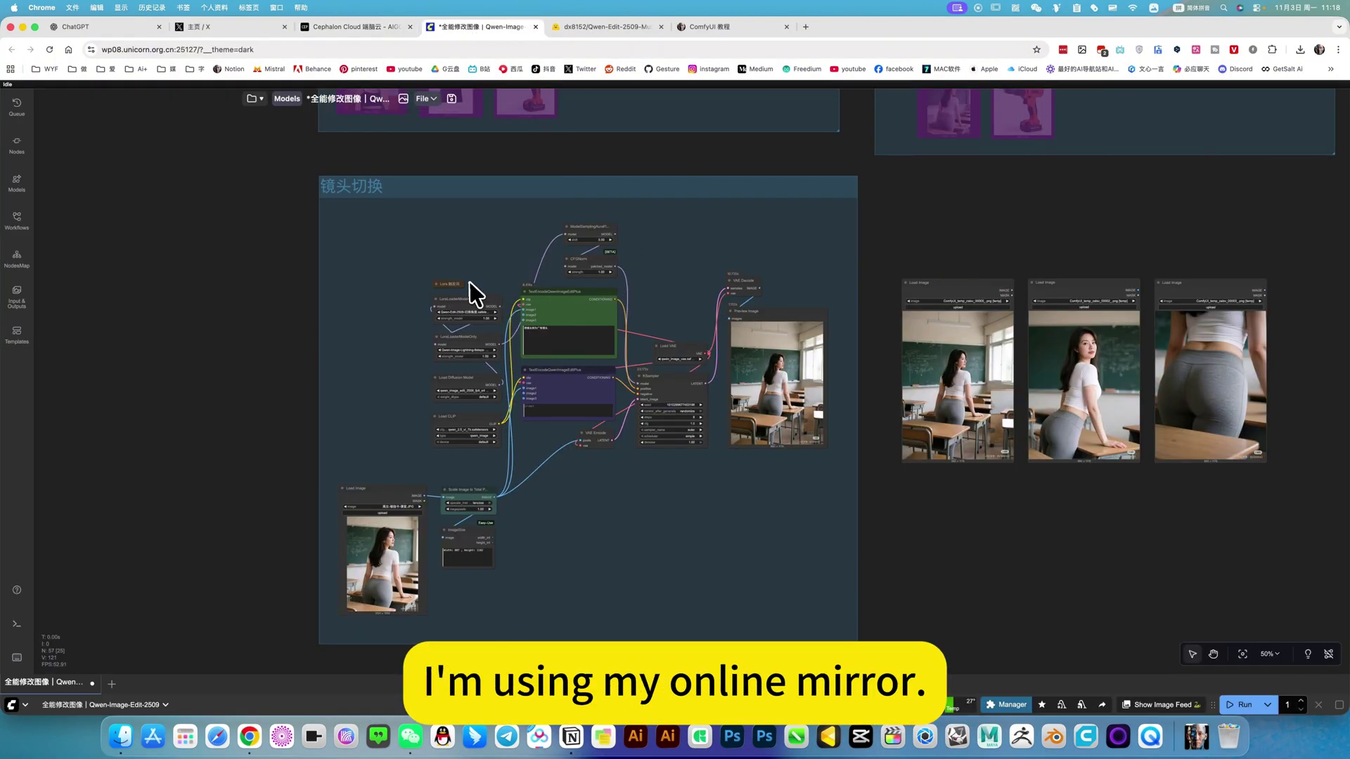
pyautogui.hscroll(1, 518, 260)
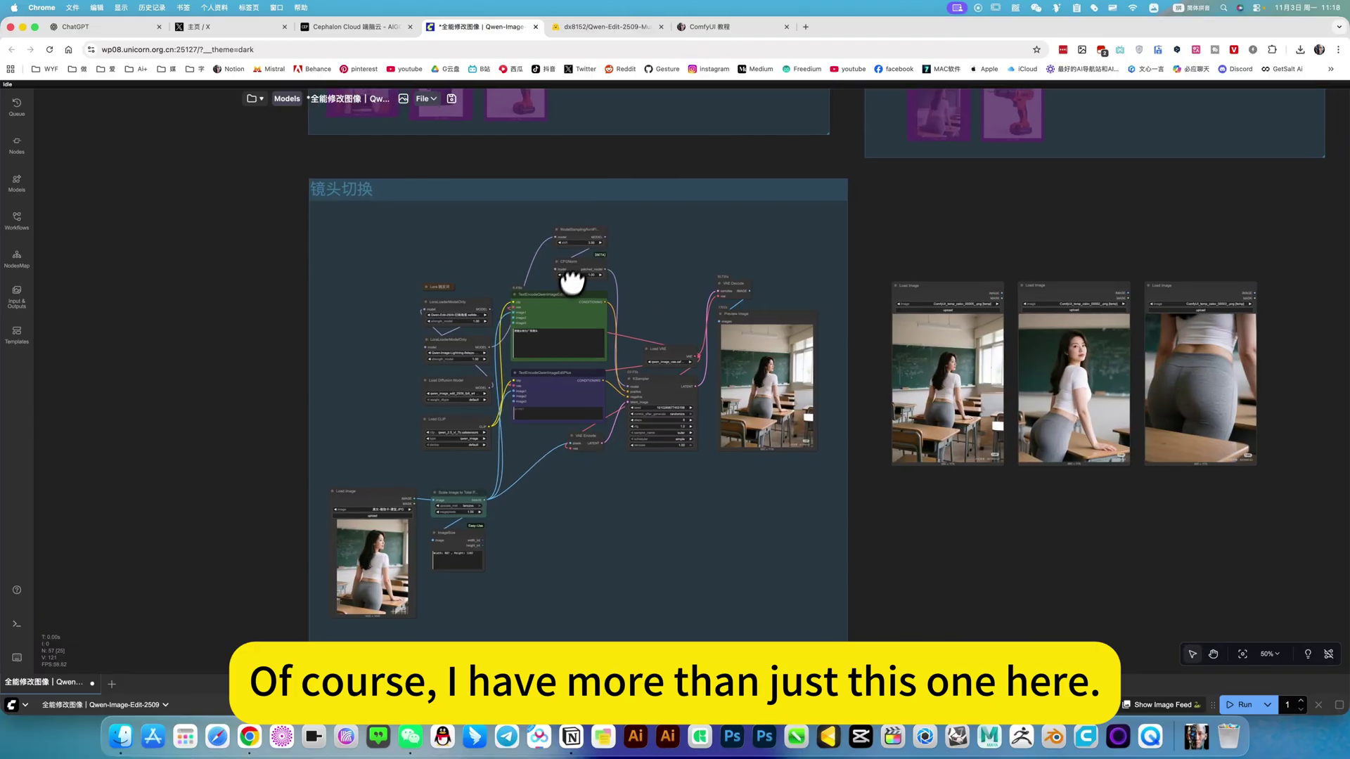
pyautogui.click(252, 100)
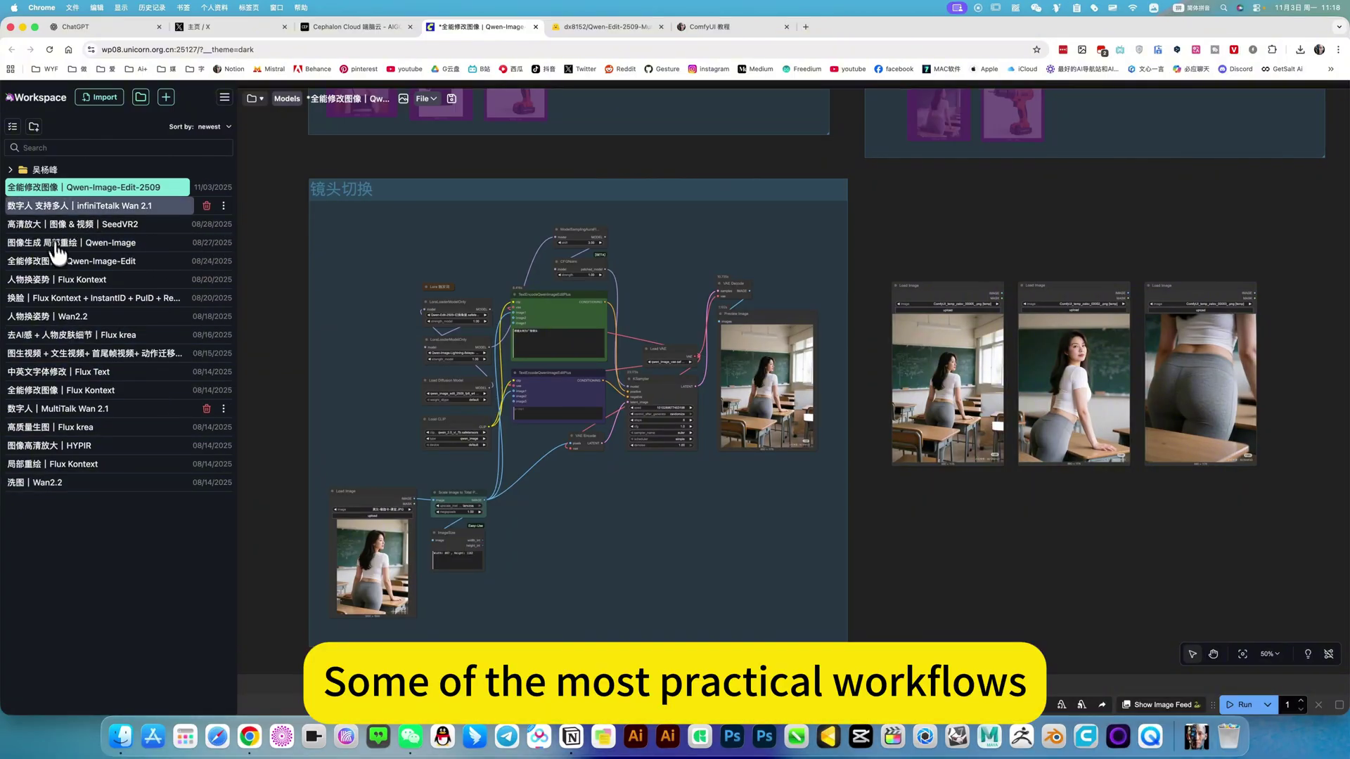
pyautogui.click(14, 171)
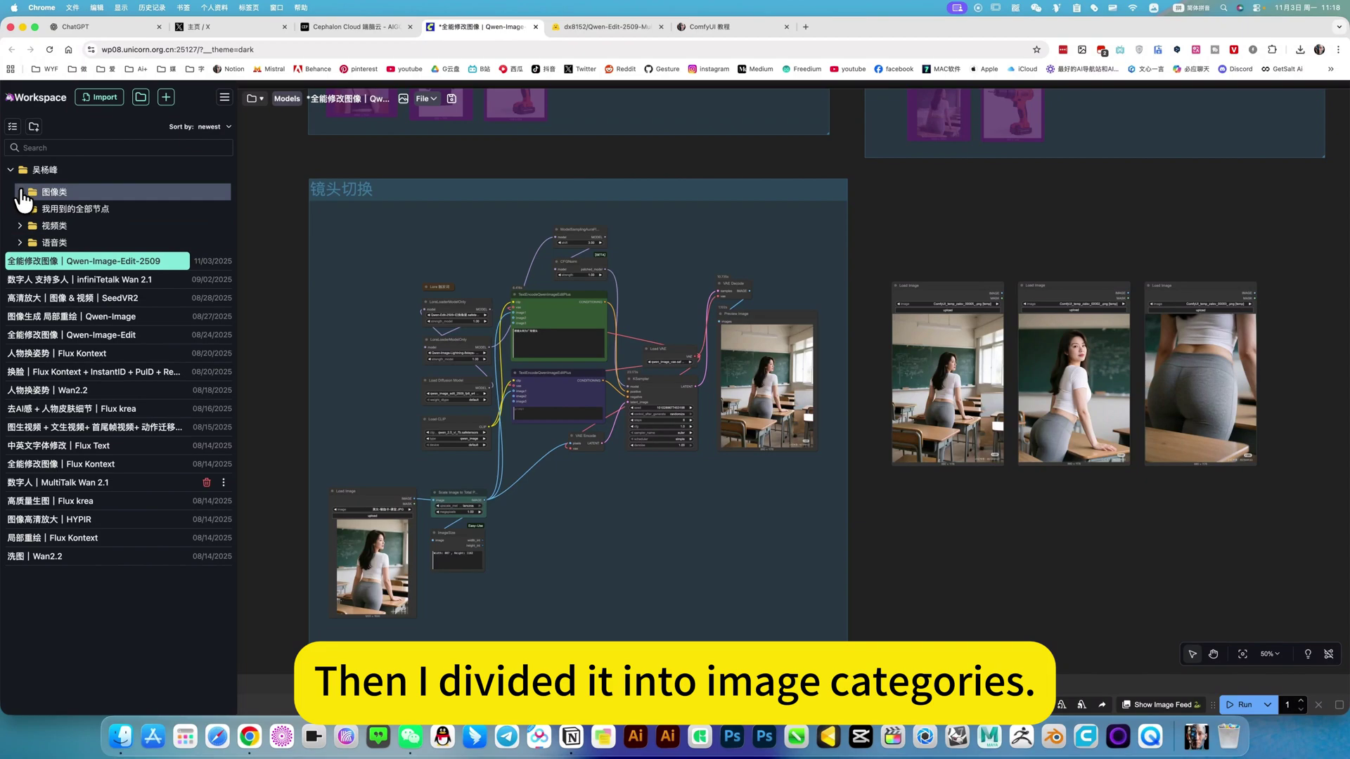
pyautogui.click(21, 192)
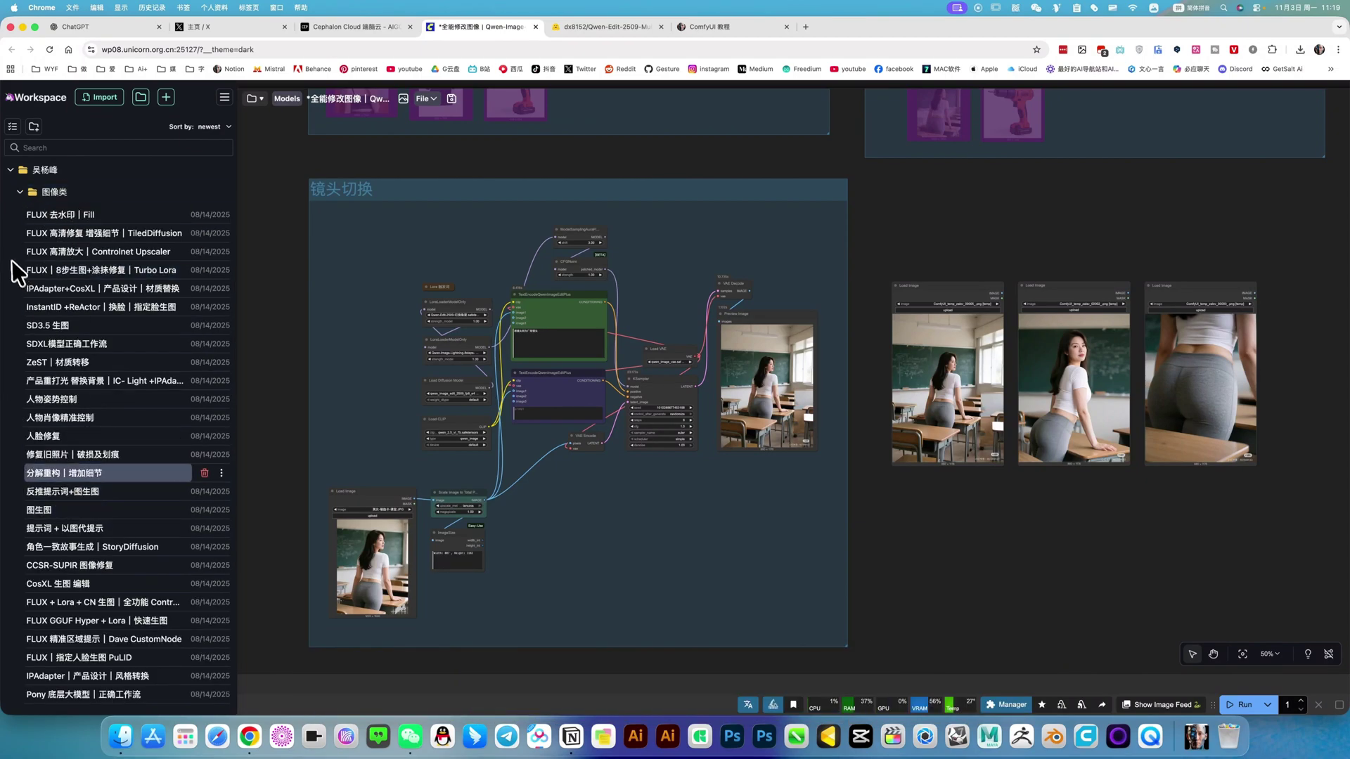
pyautogui.scroll(-5, 65, 351)
pyautogui.scroll(-10, 63, 347)
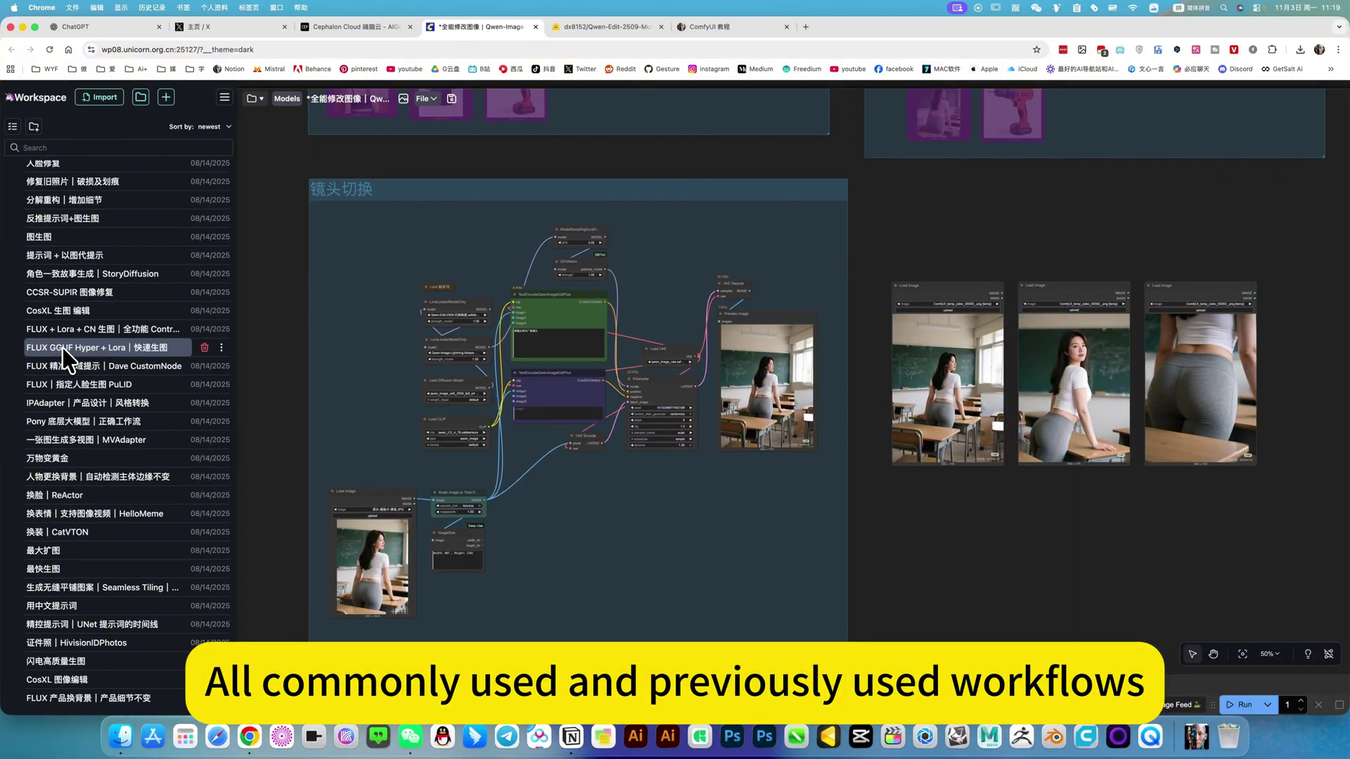
pyautogui.scroll(15, 62, 351)
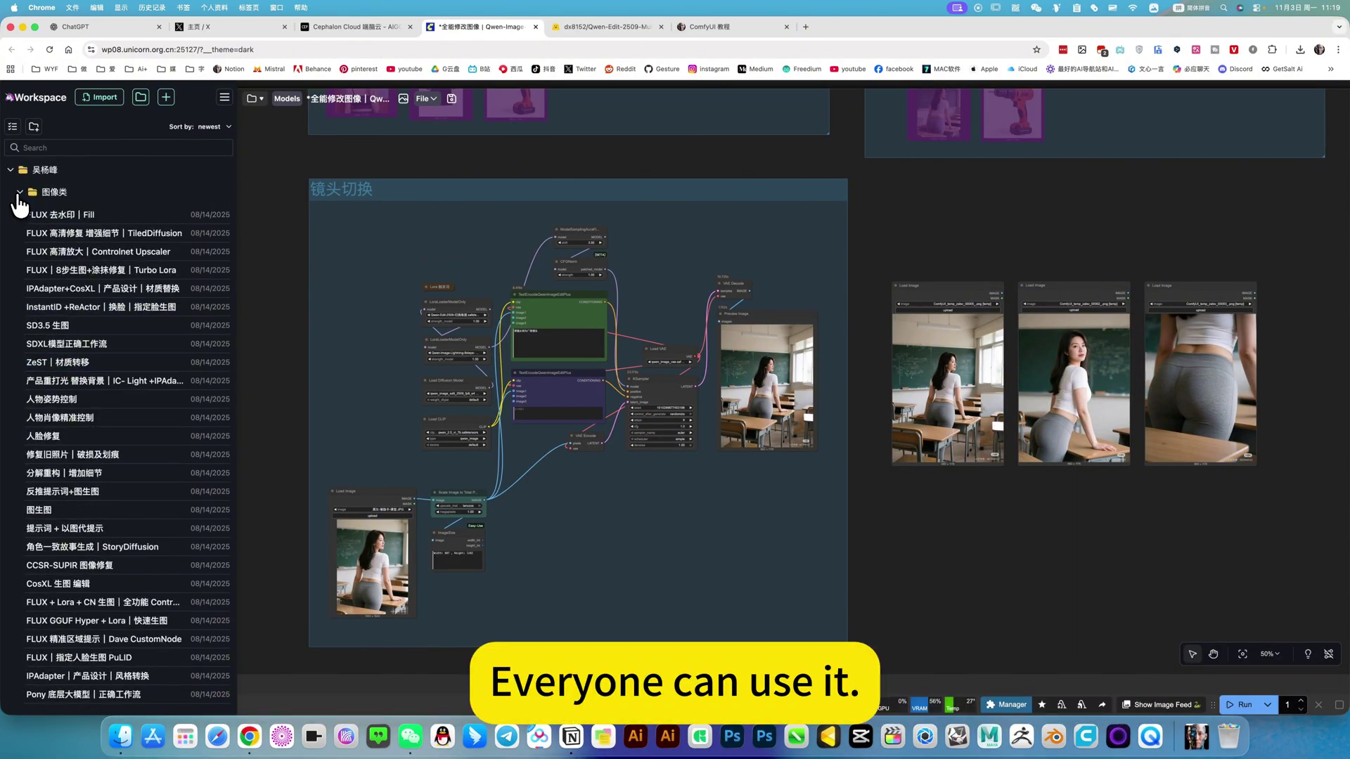
pyautogui.click(21, 192)
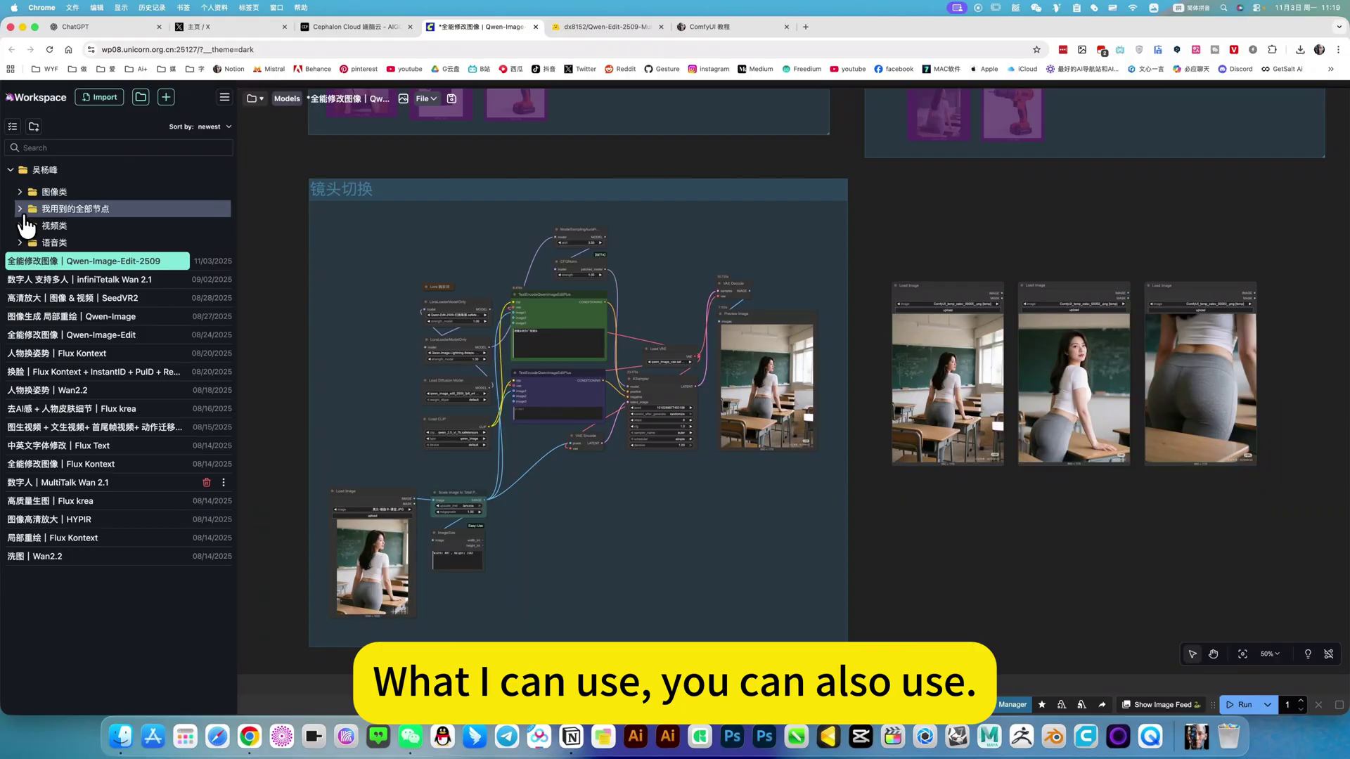
# Step: Look through the saved workflows in the 视频类 and 语音类 folders, collapsing each folder again
pyautogui.click(23, 227)
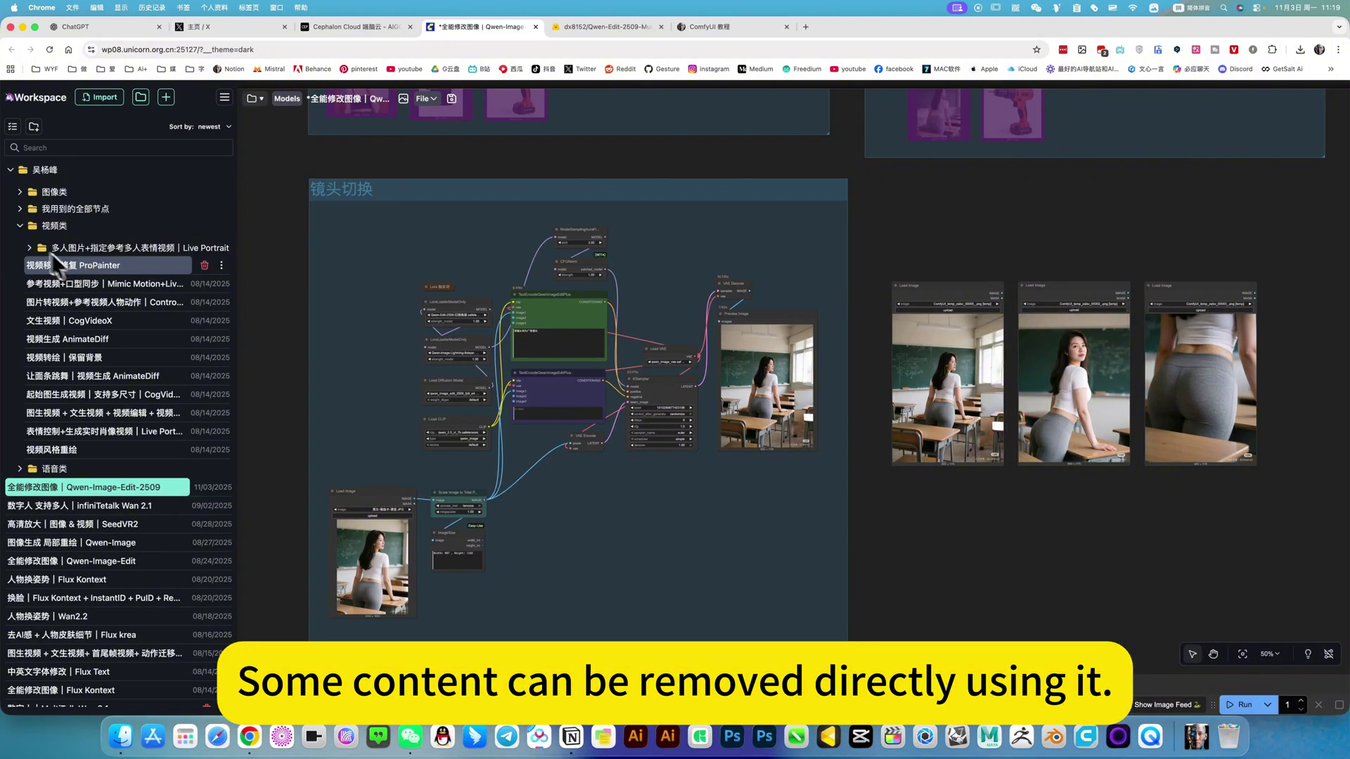
pyautogui.click(20, 226)
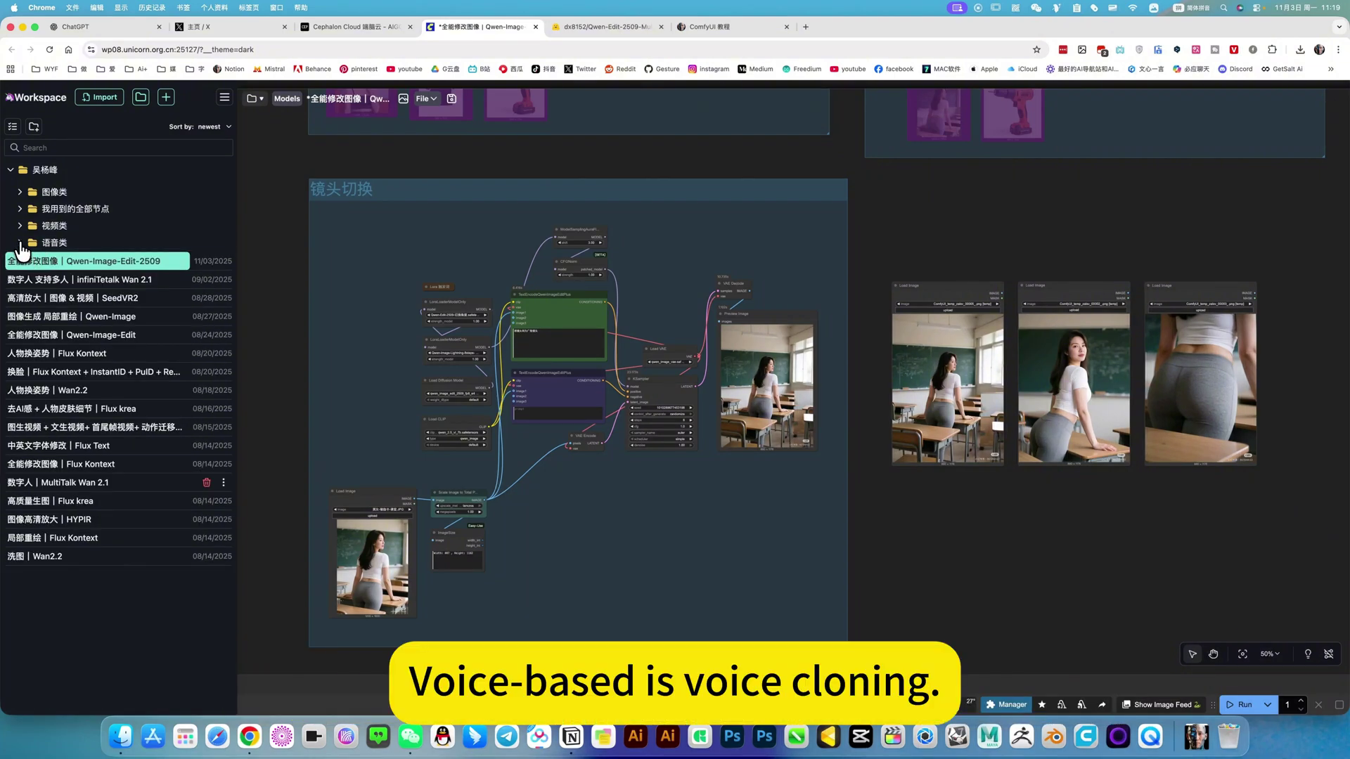
pyautogui.click(20, 243)
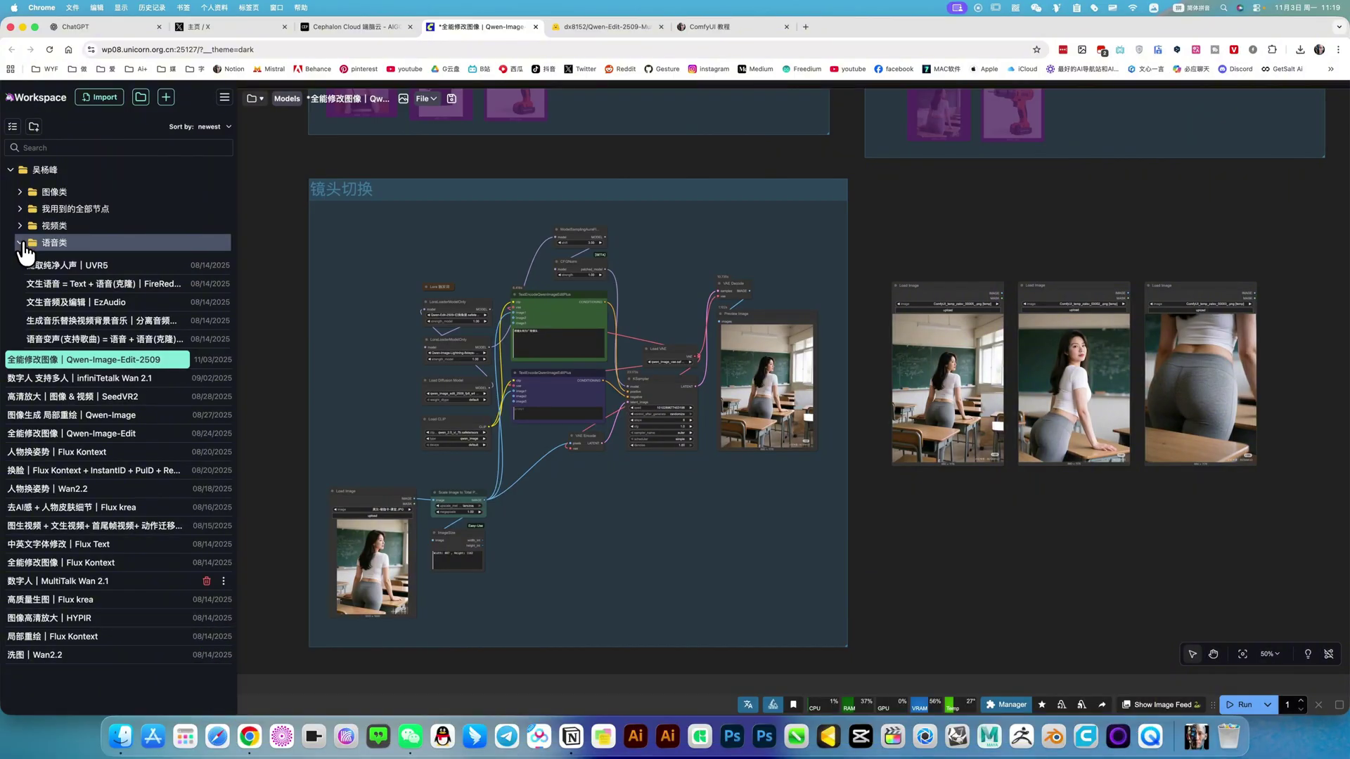
pyautogui.click(34, 243)
# Step: Revisit the ComfyUI mirror on Cephalon Cloud, return to the workflow, and close the saved workflow list
pyautogui.click(324, 26)
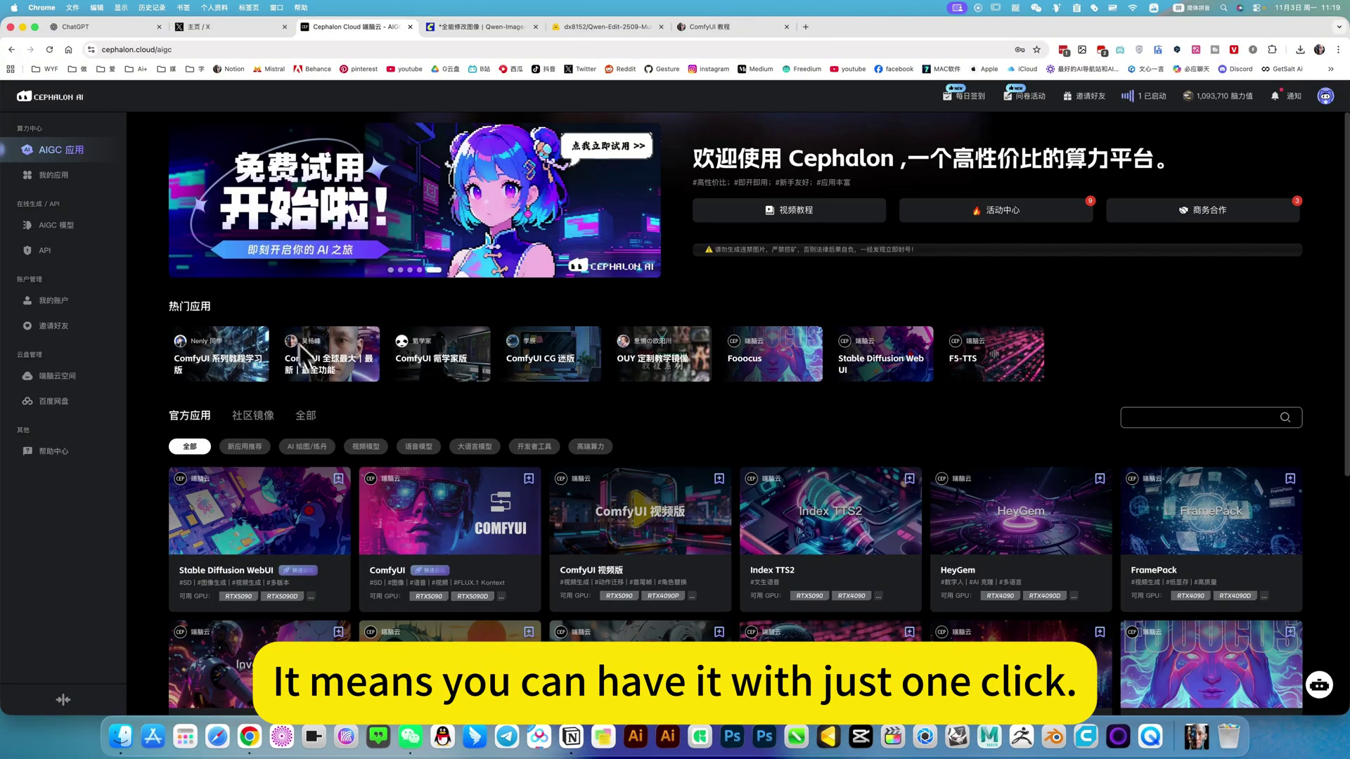
pyautogui.moveTo(334, 371)
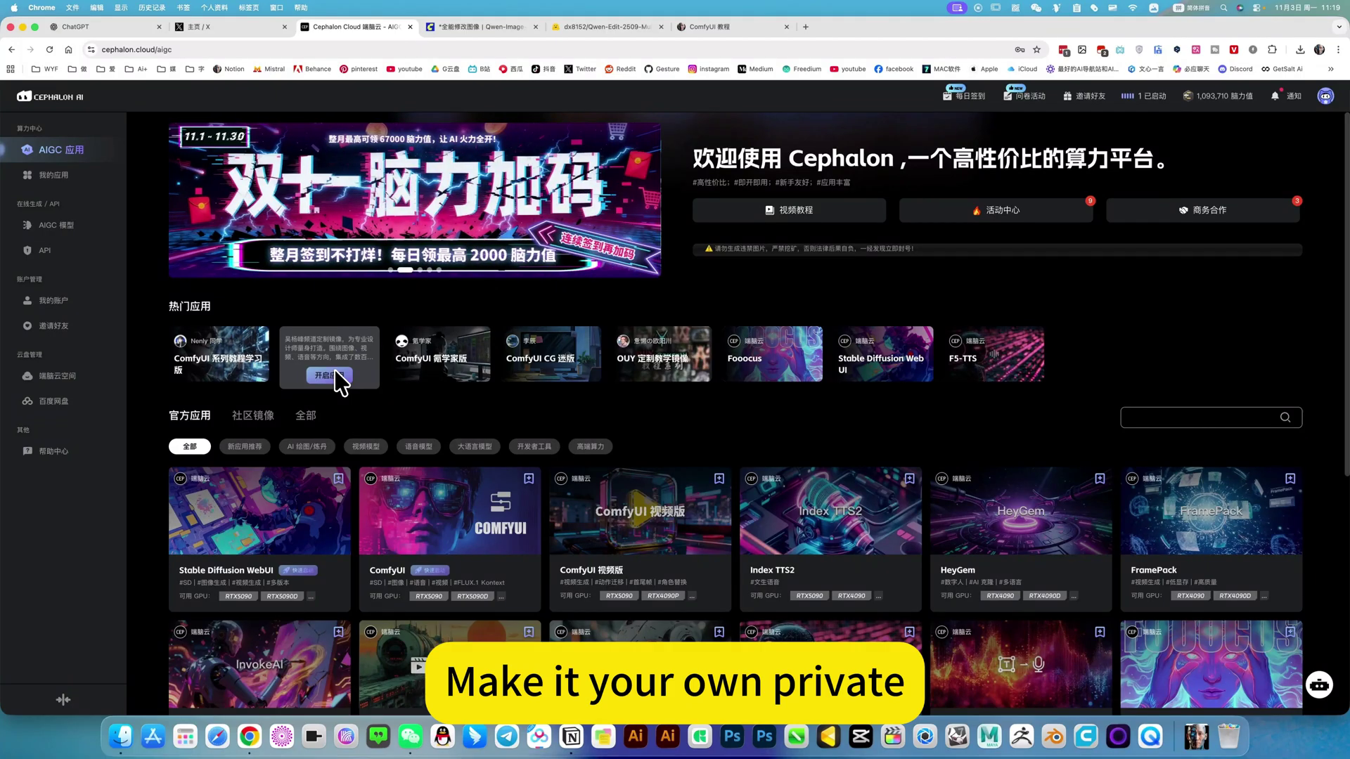
pyautogui.hotkey('ctrl', 'Tab')
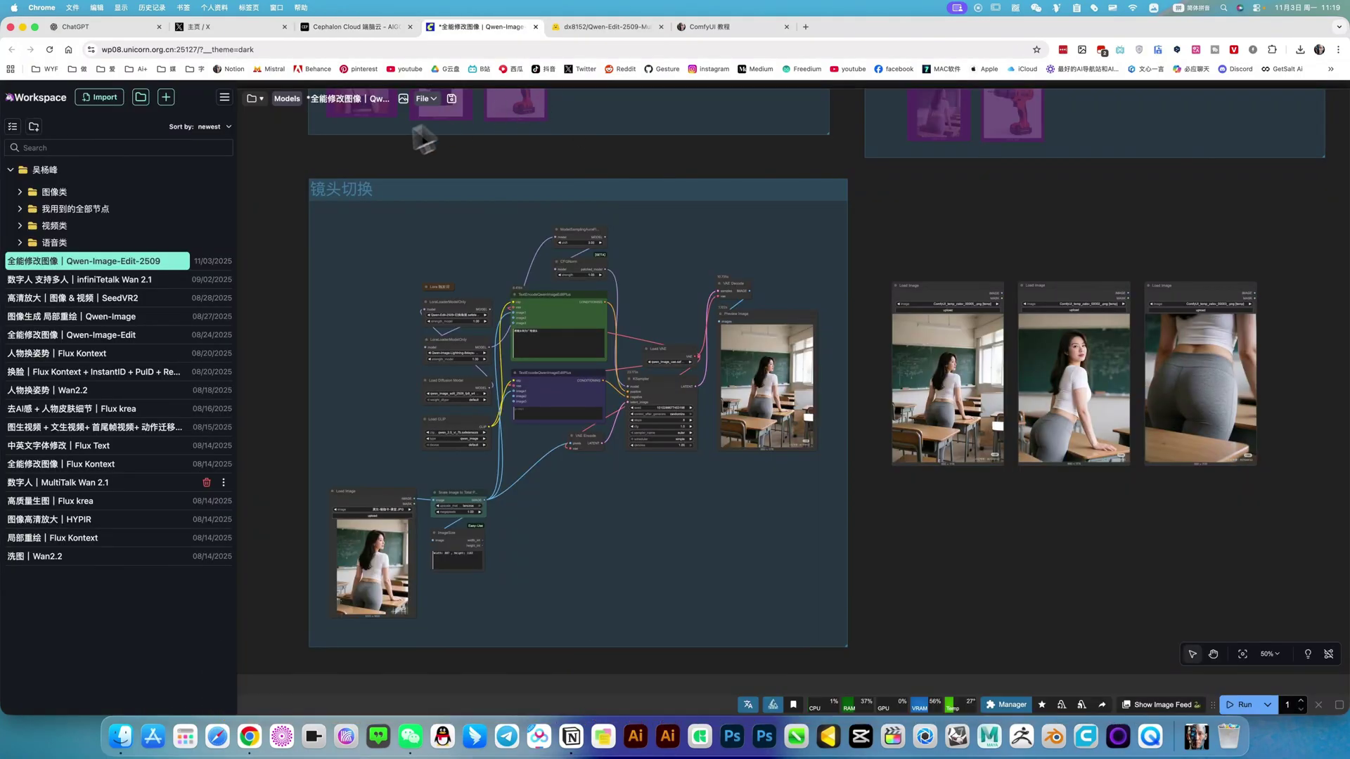
pyautogui.moveTo(99, 261); pyautogui.dragTo(144, 155)
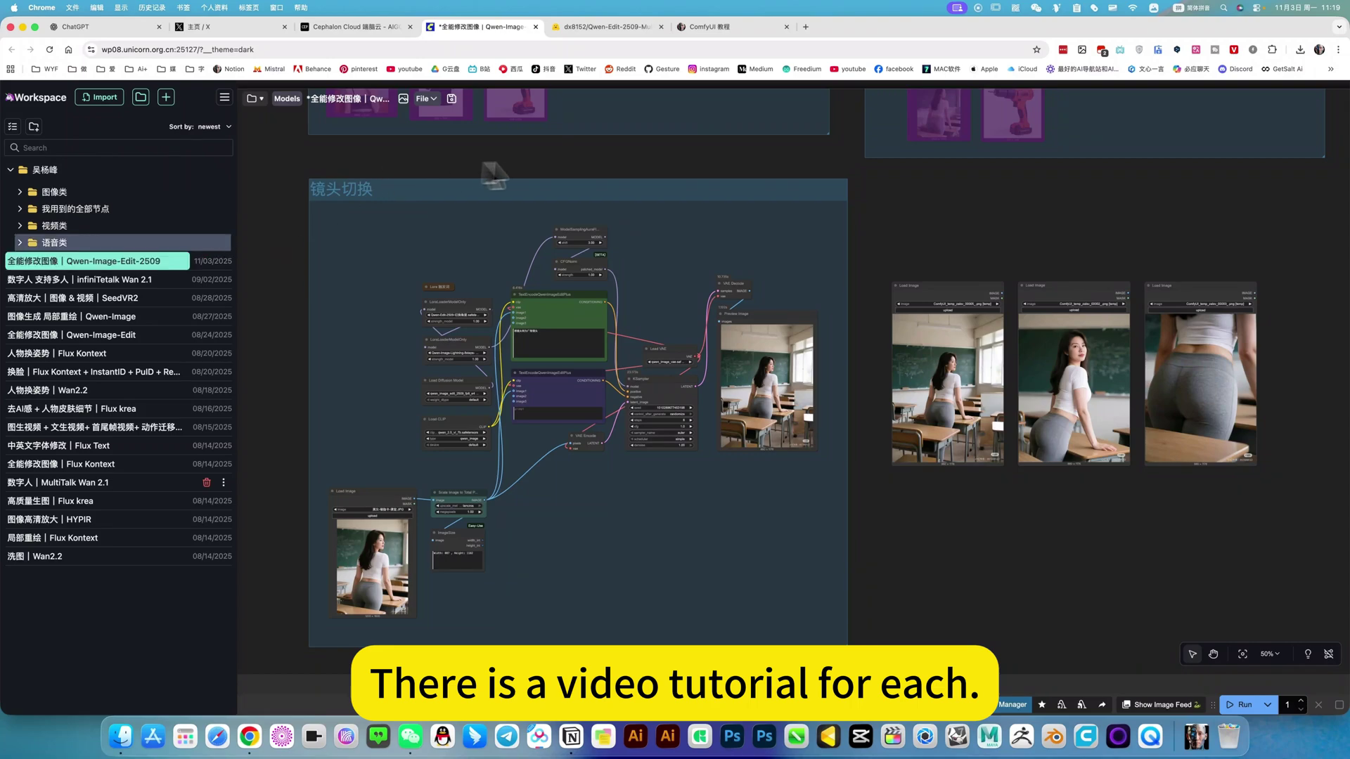
pyautogui.press('w')
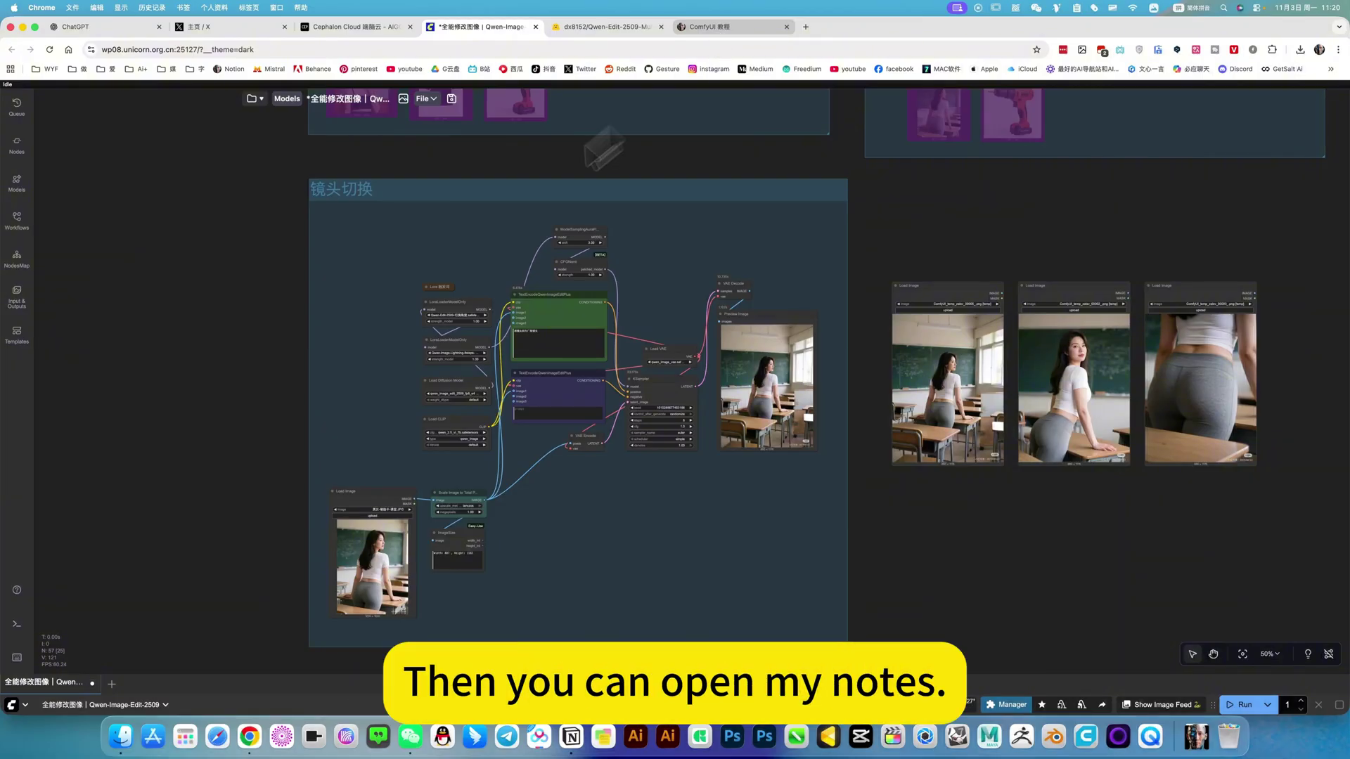
# Step: Switch to the ComfyUI 教程 notes and expand 下载设置 and 安装教程 under 全能修改图像｜Qwen-Image-Edit-2509
pyautogui.click(716, 27)
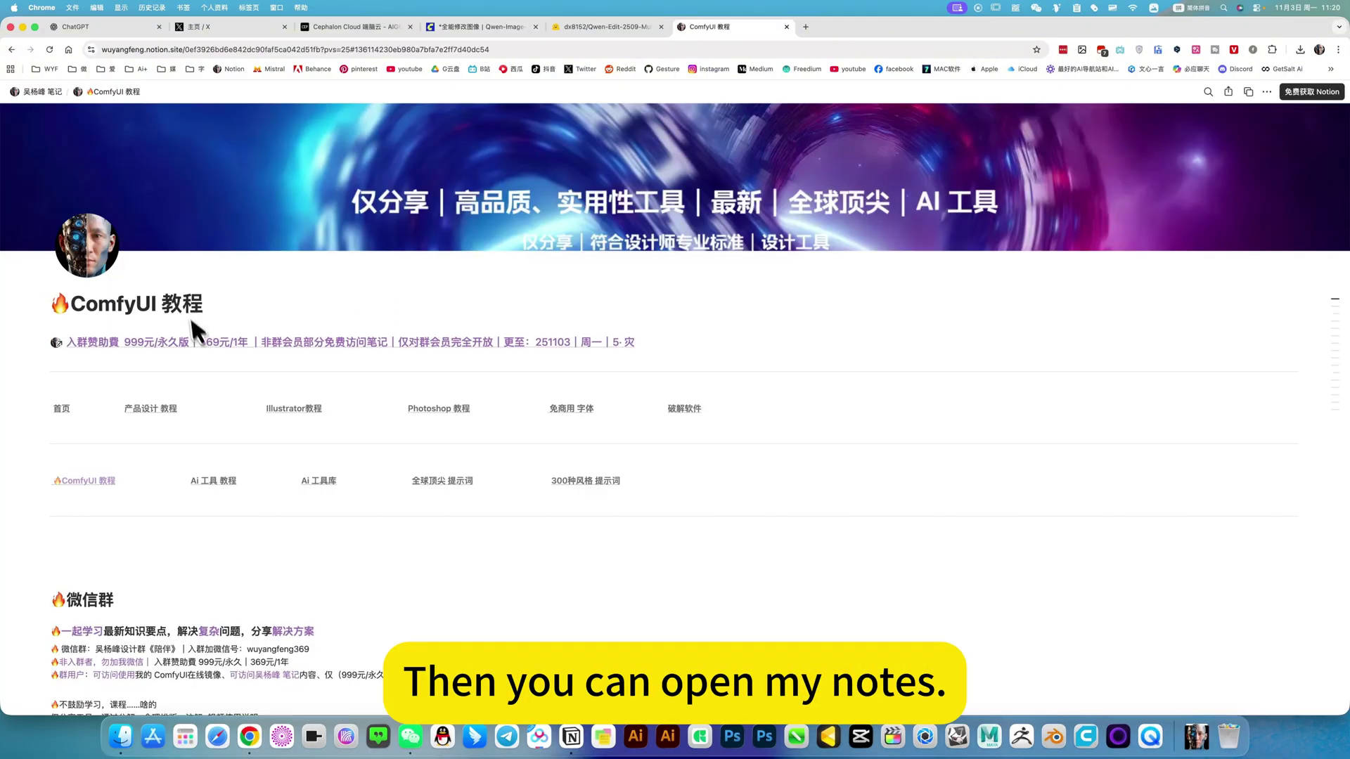
pyautogui.click(95, 481)
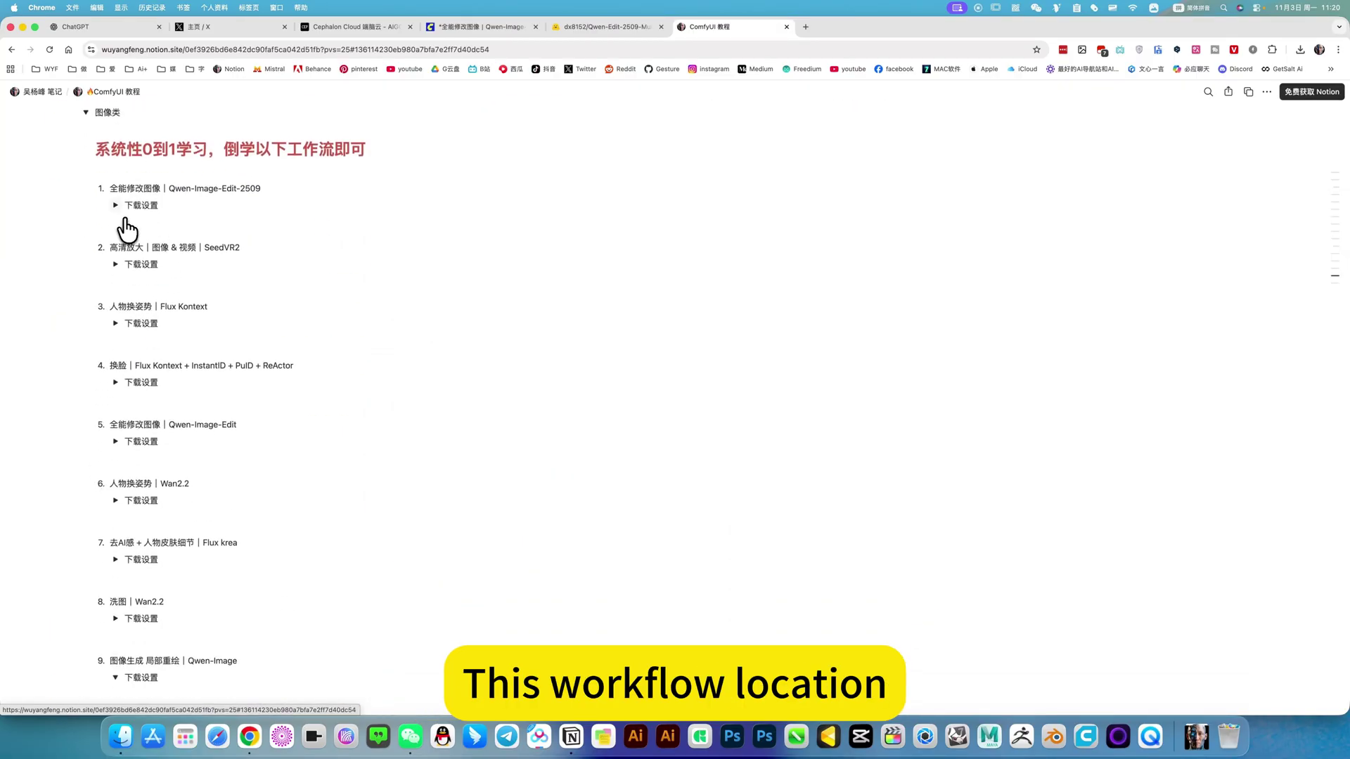
pyautogui.scroll(1, 85, 167)
pyautogui.scroll(5, 86, 167)
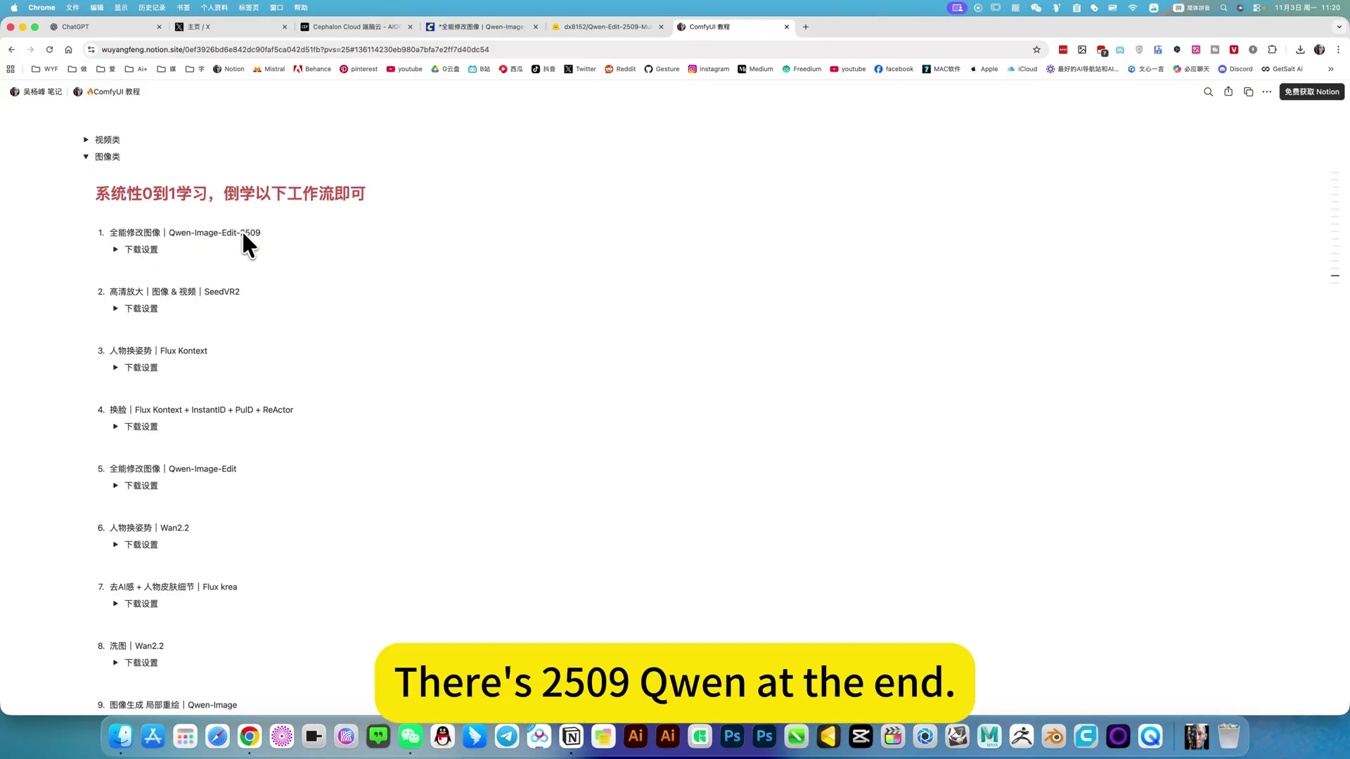
pyautogui.click(115, 249)
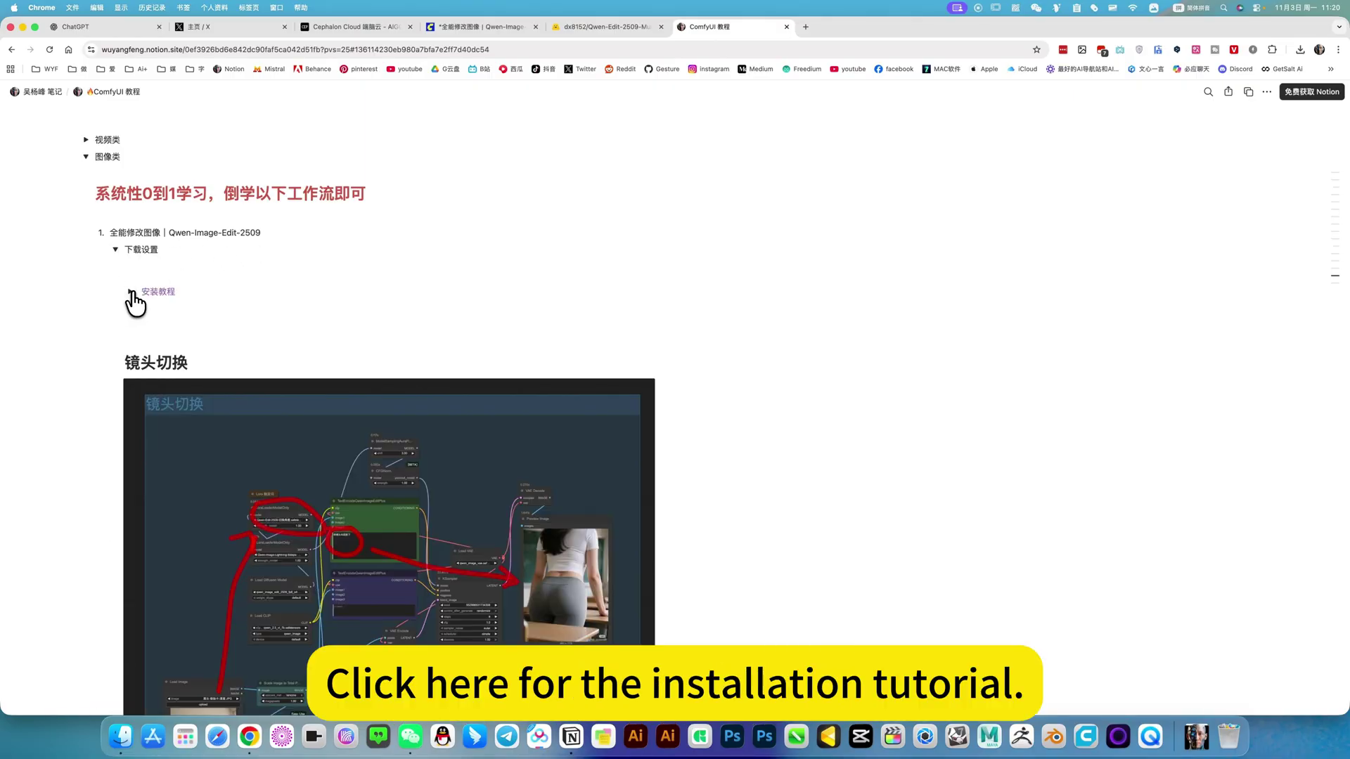
pyautogui.click(130, 291)
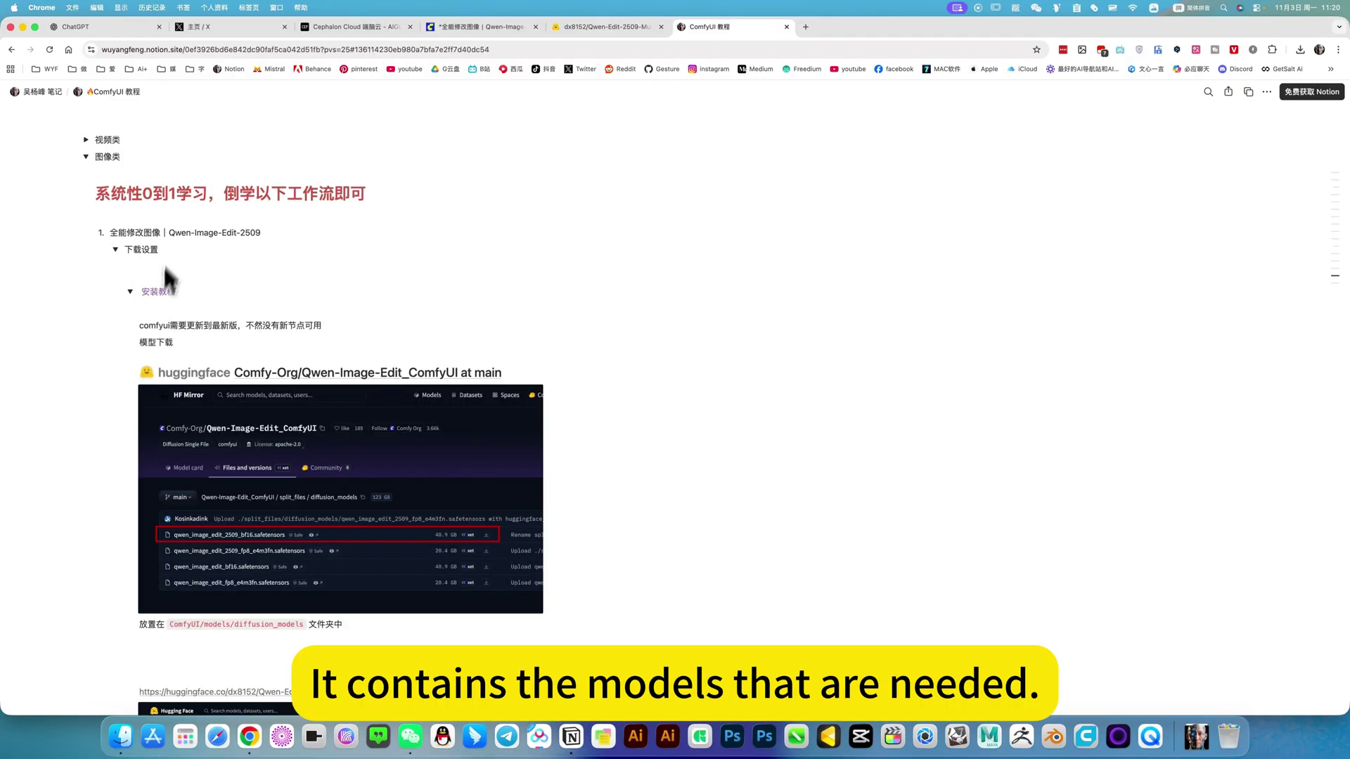
# Step: Read the Qwen-Edit-2509-Multiple-angles LoRA's download section and highlight the line giving its ComfyUI/models/loras placement folder
pyautogui.scroll(-2, 163, 267)
pyautogui.scroll(-6, 259, 331)
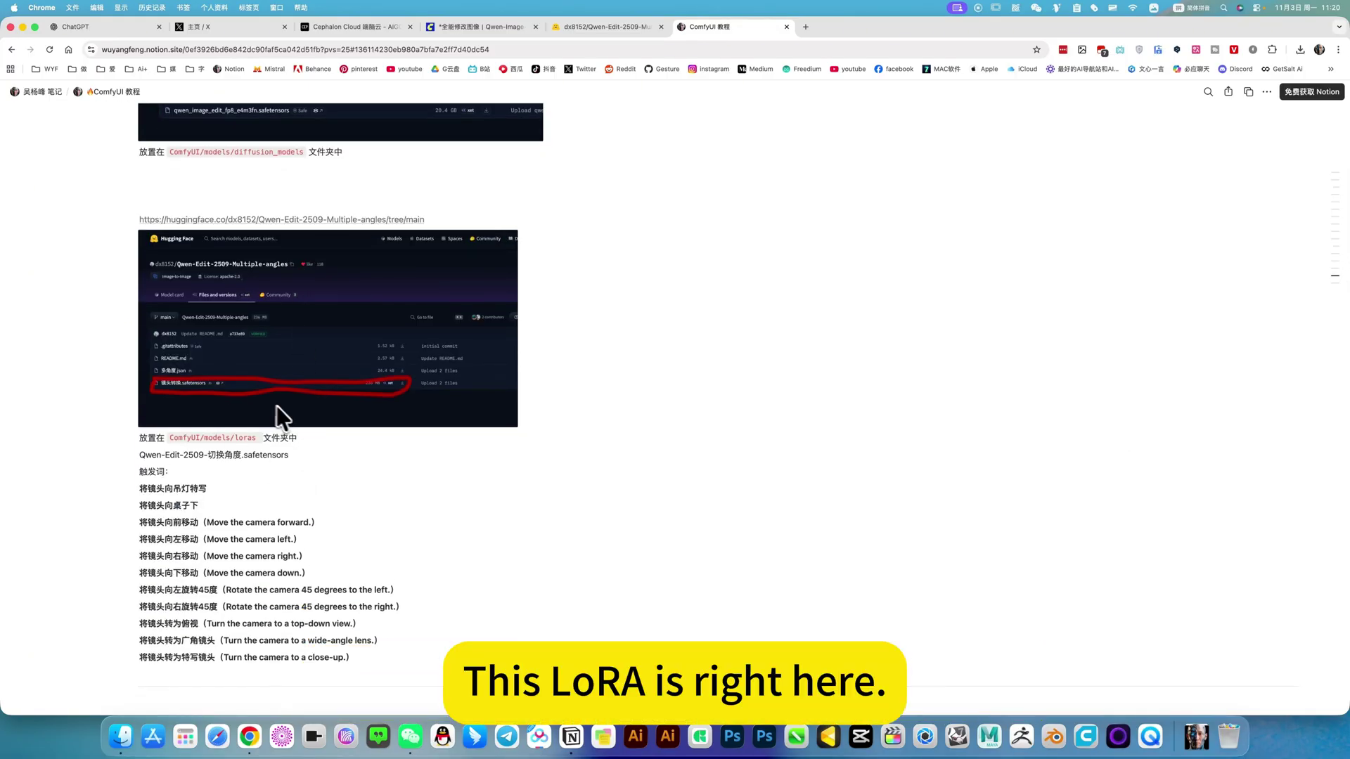
pyautogui.scroll(-1, 274, 405)
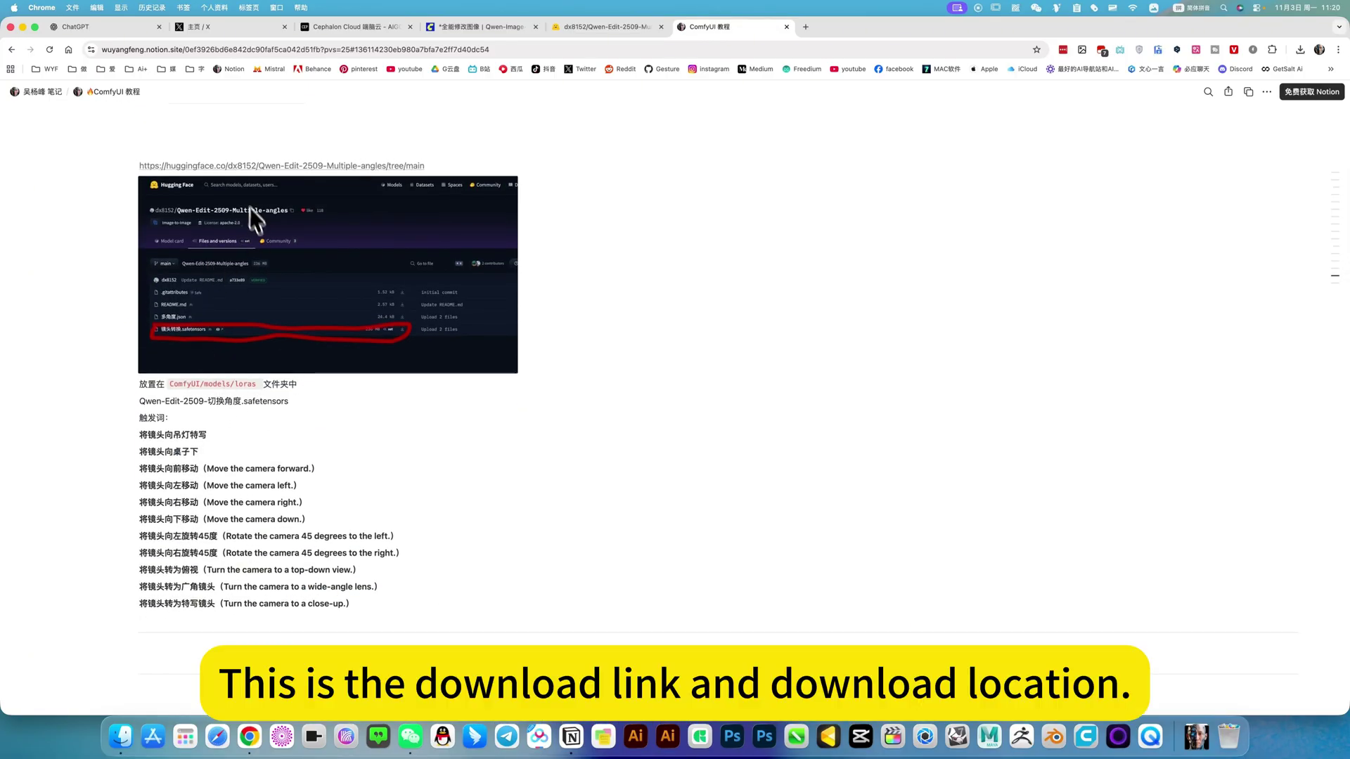
pyautogui.scroll(5, 286, 286)
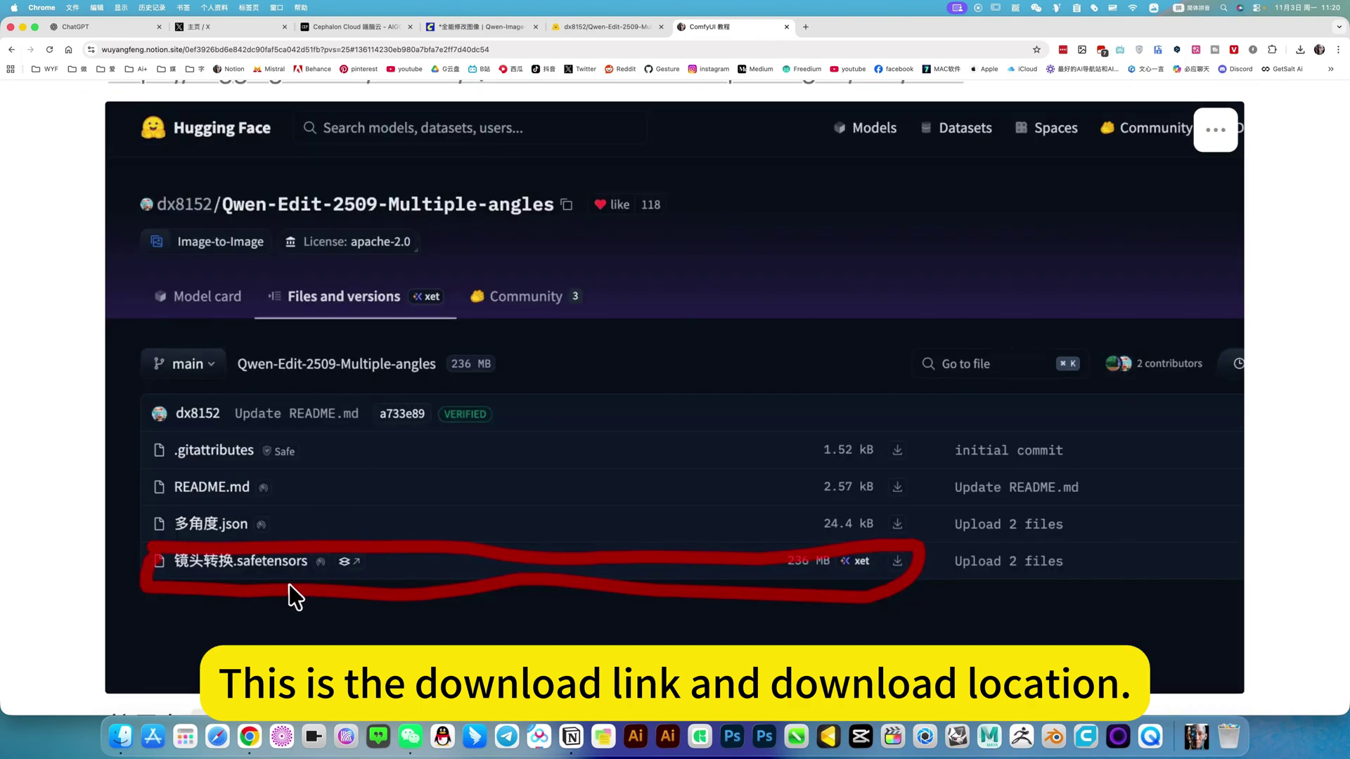
pyautogui.scroll(-5, 220, 429)
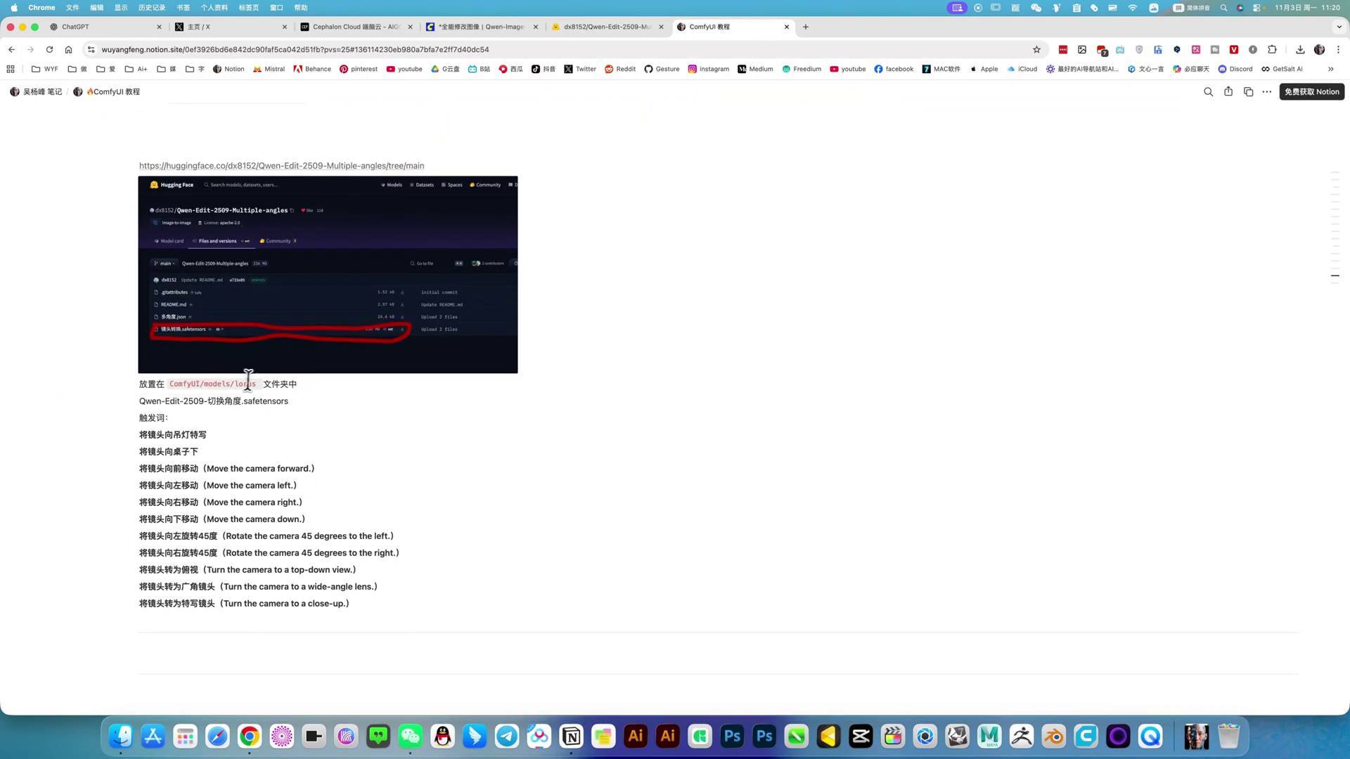
pyautogui.moveTo(139, 384); pyautogui.dragTo(257, 387)
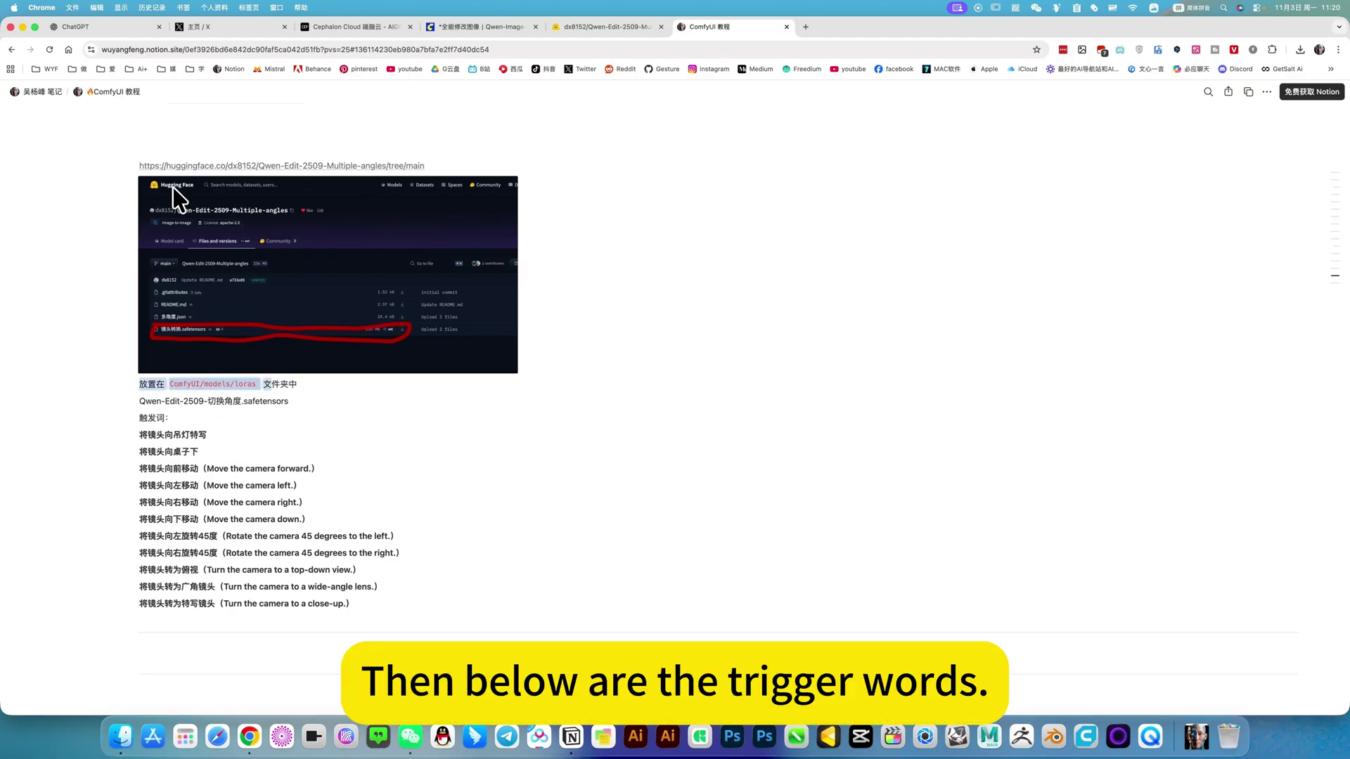
# Step: Collapse the 安装教程 section and review the workflow screenshots from 镜头切换 through 上传多张参考图-生图 to 参考图像-编辑
pyautogui.scroll(10, 126, 256)
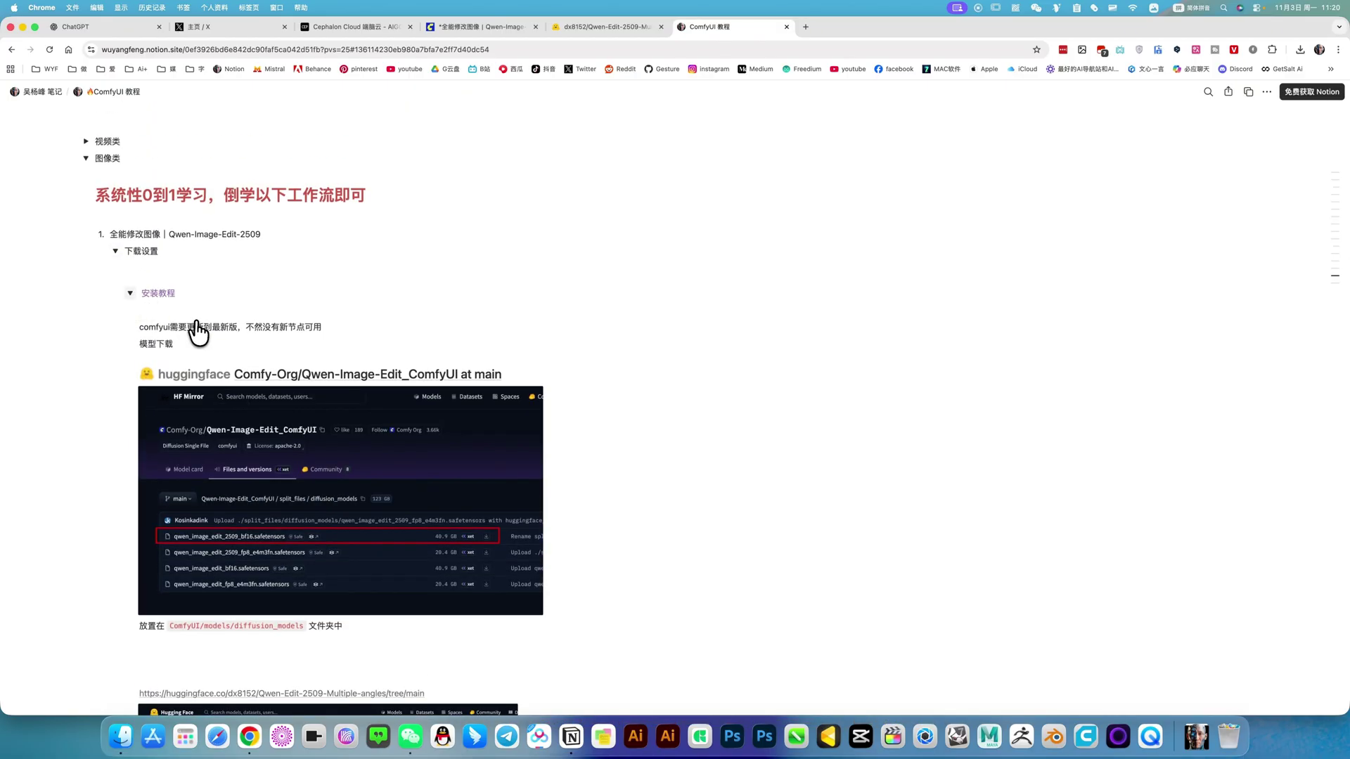
pyautogui.click(130, 293)
pyautogui.scroll(-5, 482, 356)
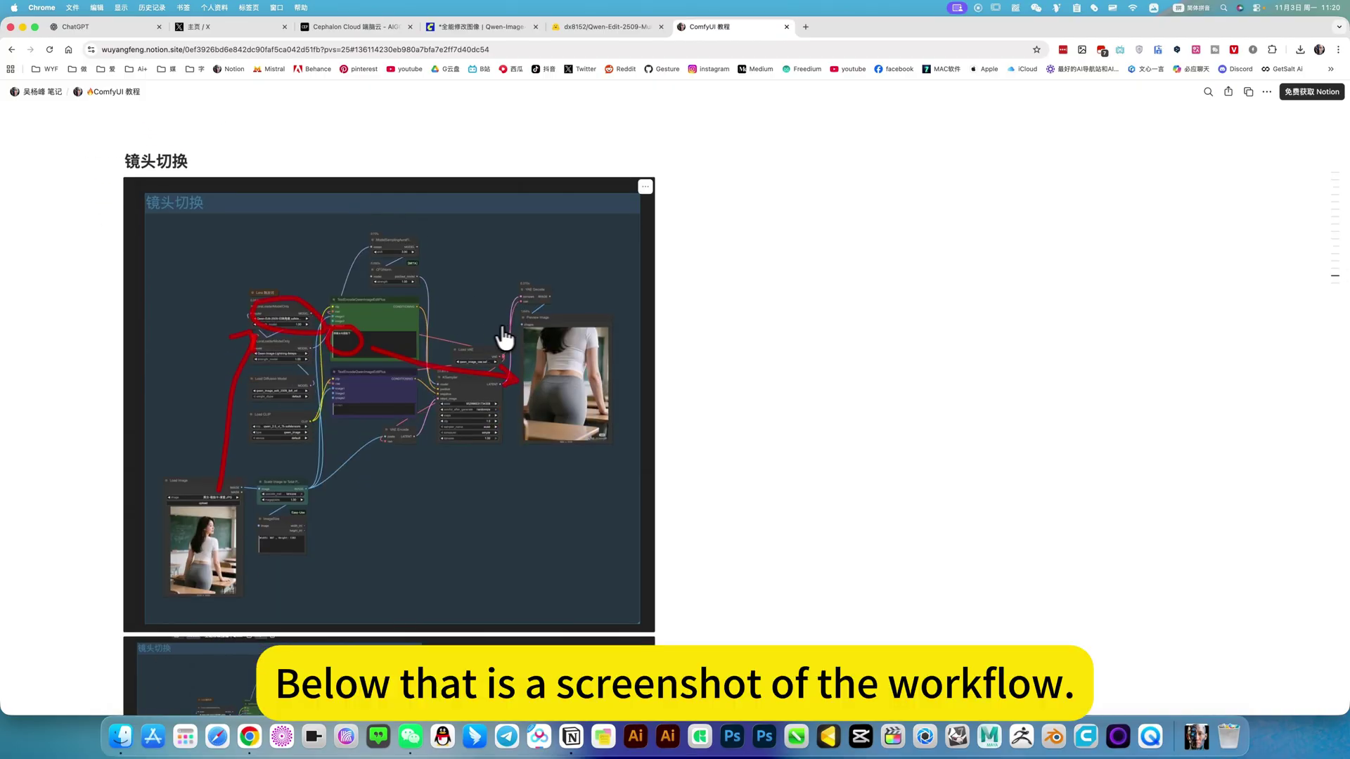
pyautogui.scroll(-2, 461, 387)
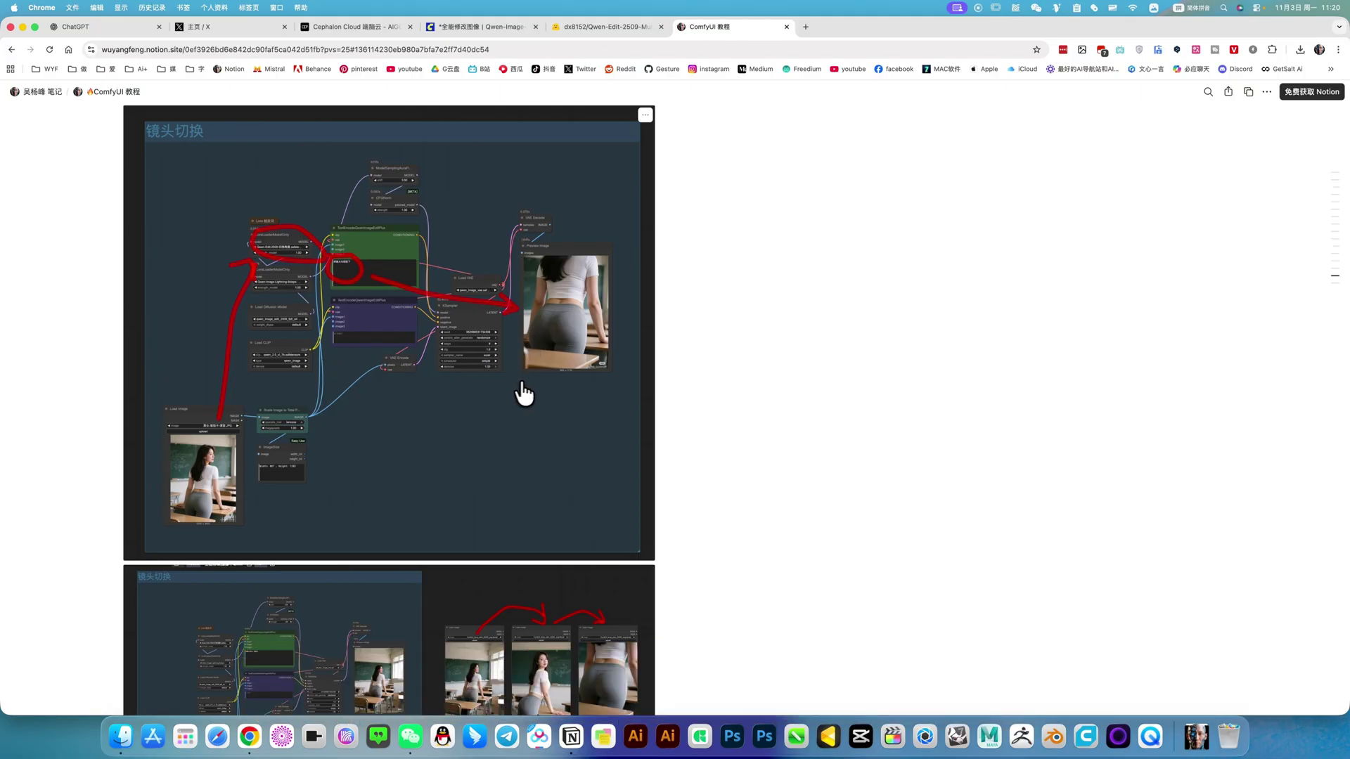
pyautogui.scroll(-5, 386, 470)
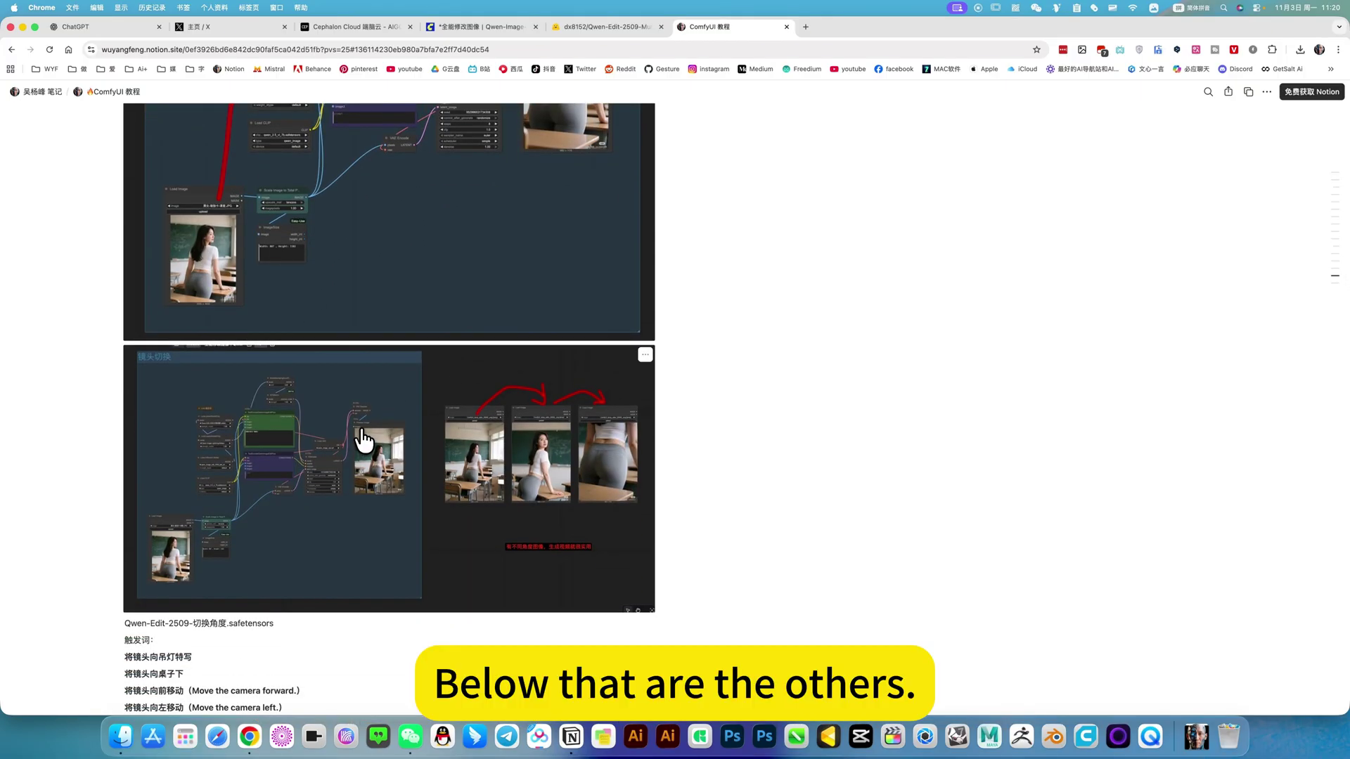
pyautogui.scroll(-14, 363, 443)
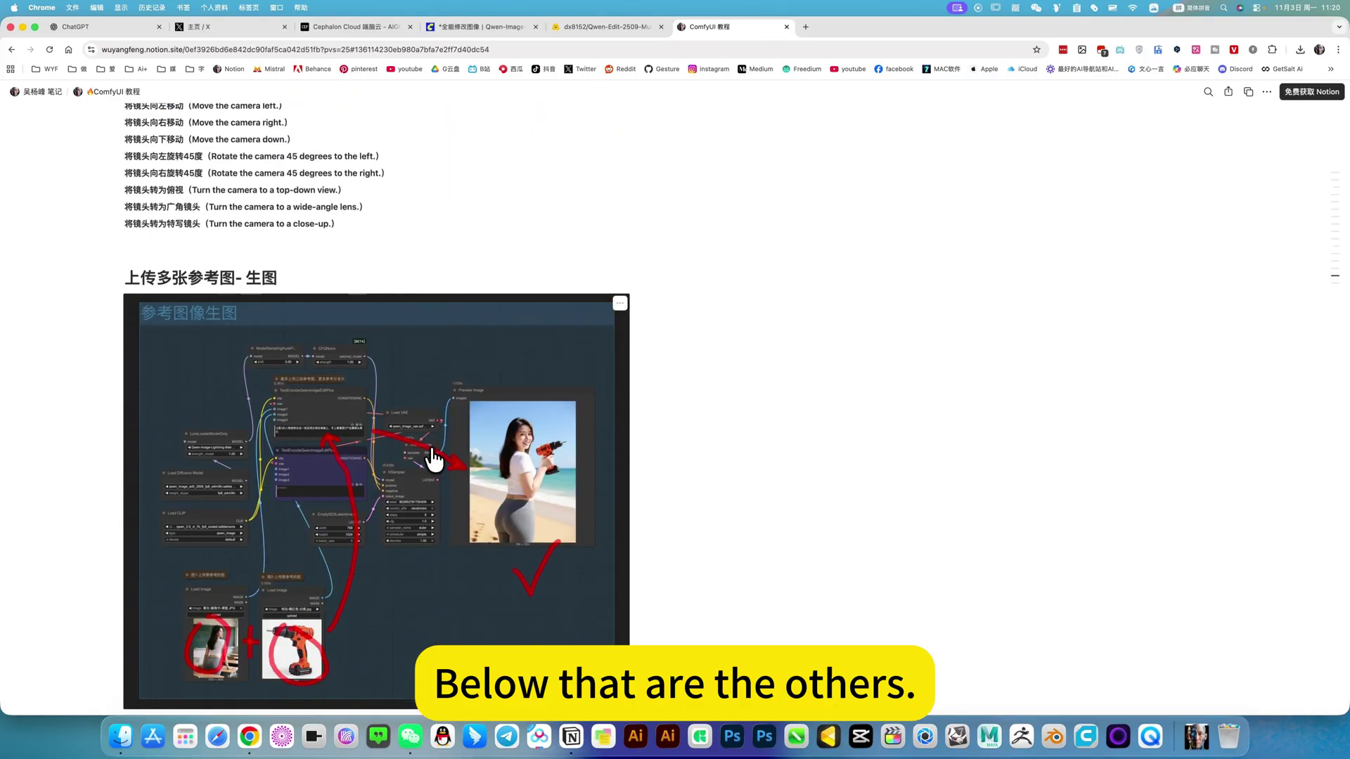
pyautogui.scroll(-16, 433, 460)
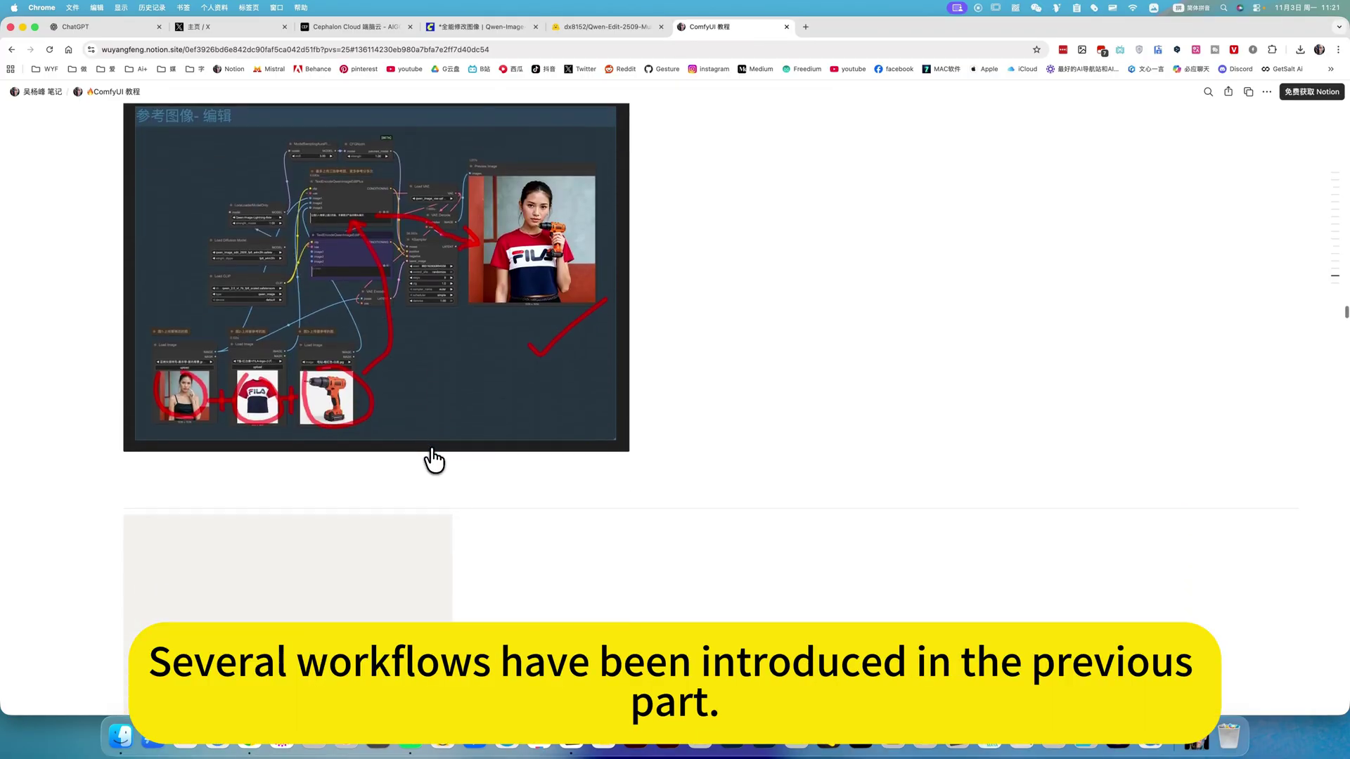
# Step: Check the workflow JSON download entry in the Qwen-Image-Edit-2509 notes and switch to the LoRA's Hugging Face model card
pyautogui.scroll(-9, 433, 460)
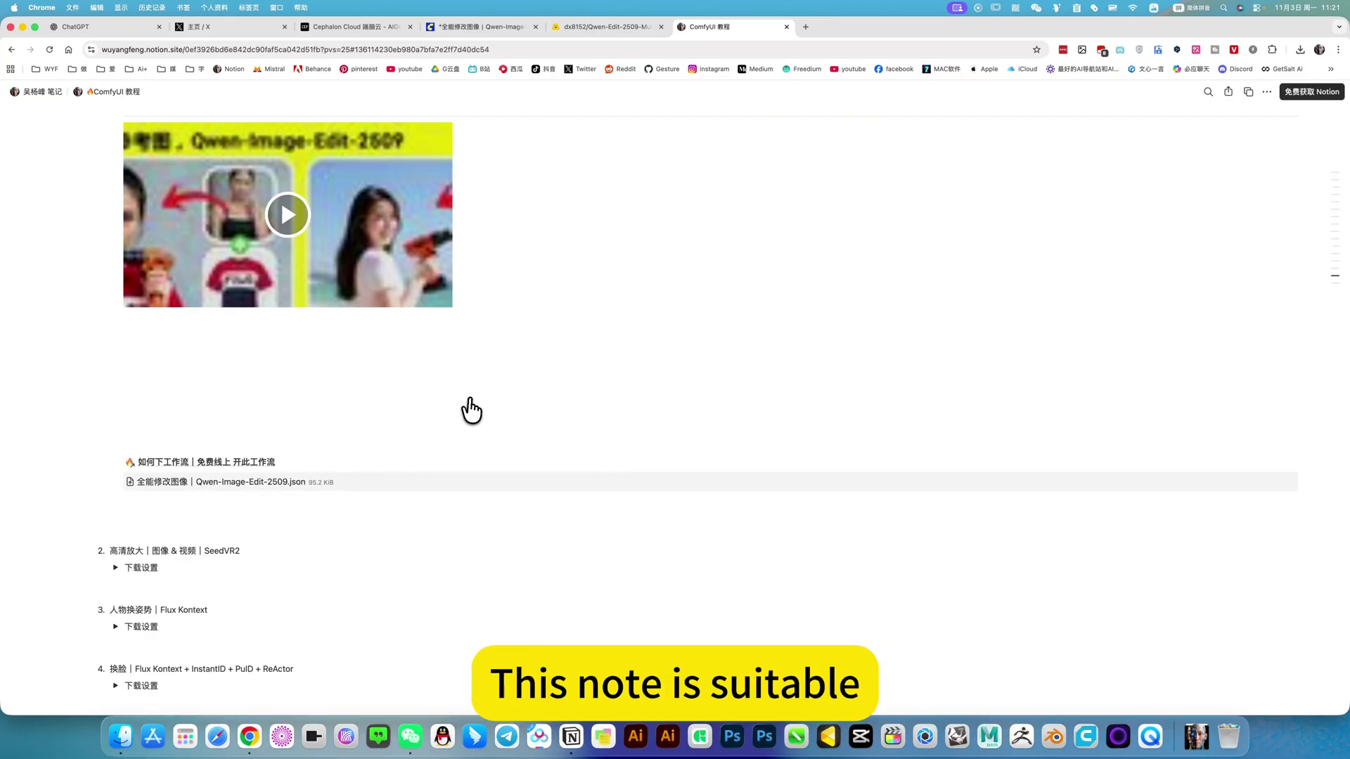
pyautogui.scroll(20, 467, 401)
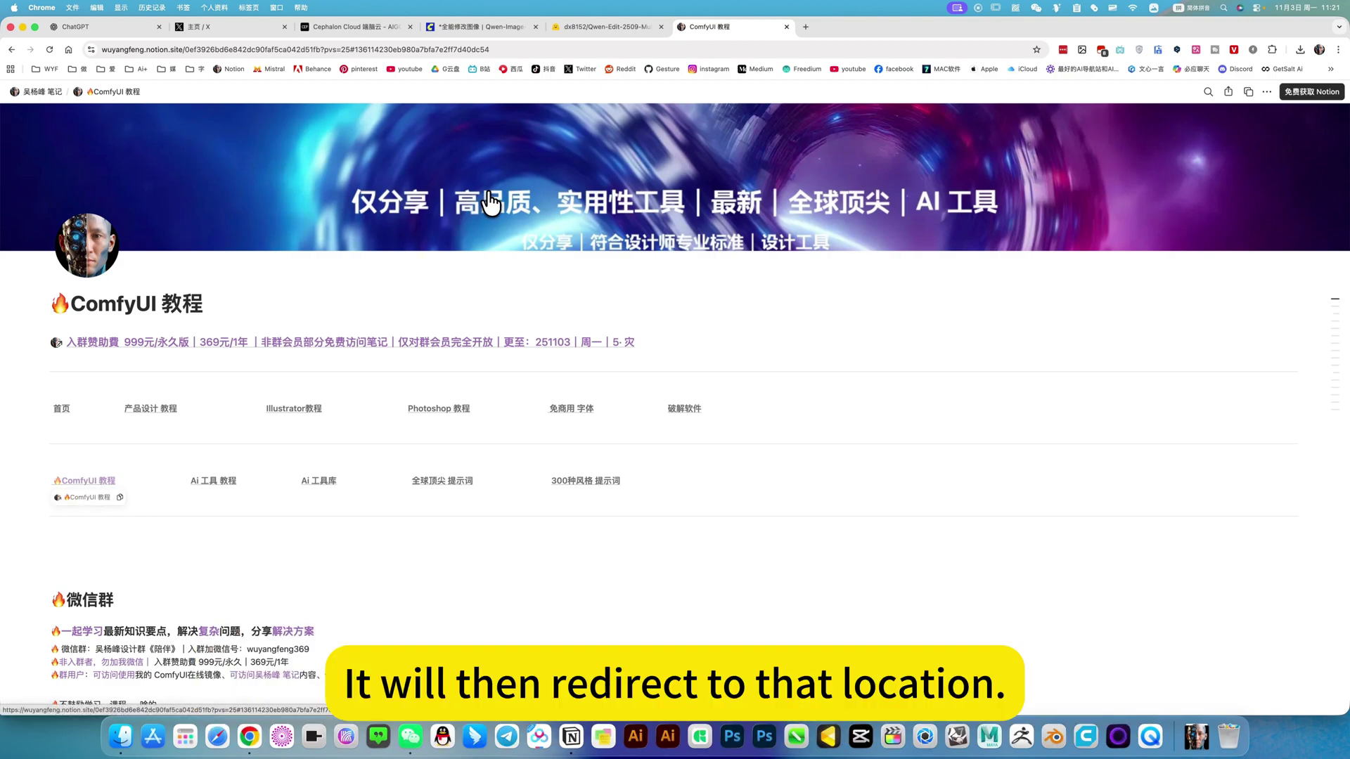
pyautogui.click(609, 27)
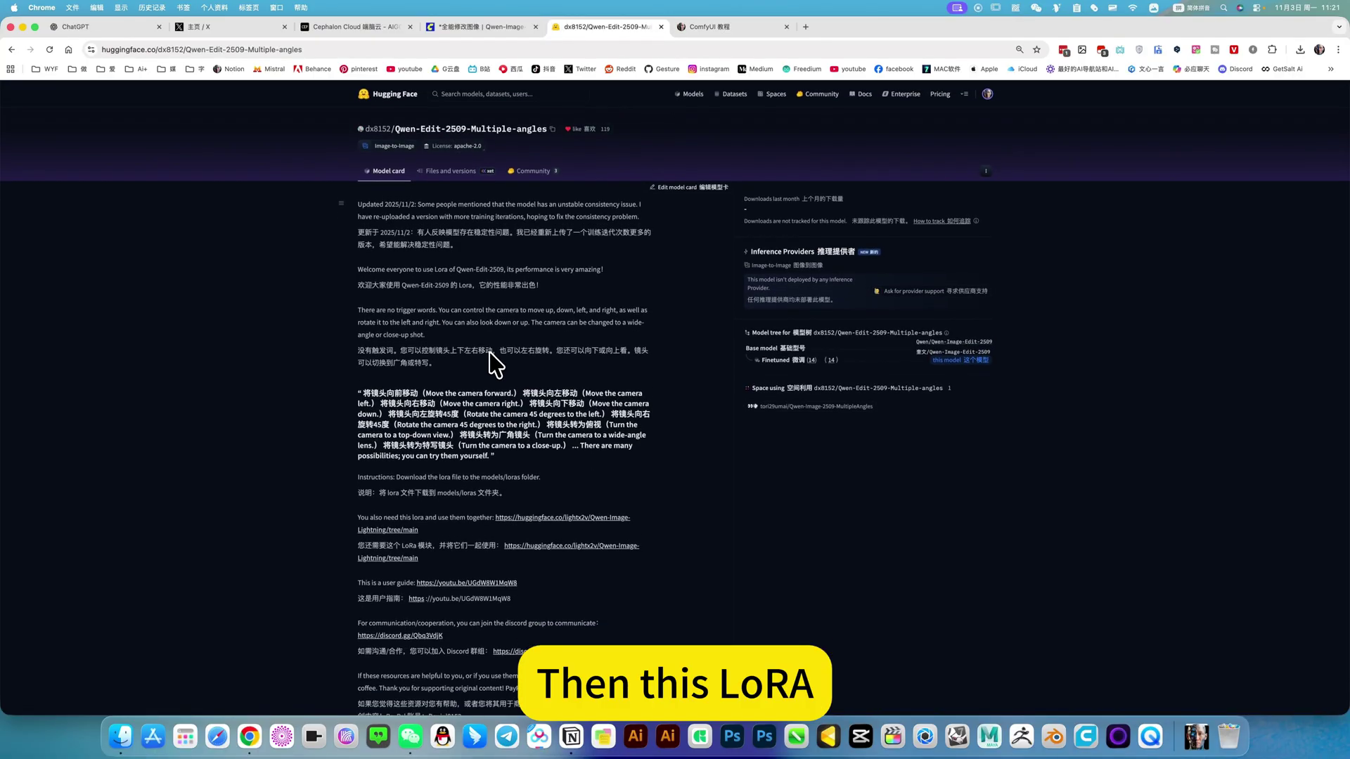
# Step: Read the camera-movement prompts on the Qwen-Edit-2509-Multiple-angles model card and examine the living room, garage and dining table example images
pyautogui.scroll(-6, 489, 351)
pyautogui.scroll(6, 546, 138)
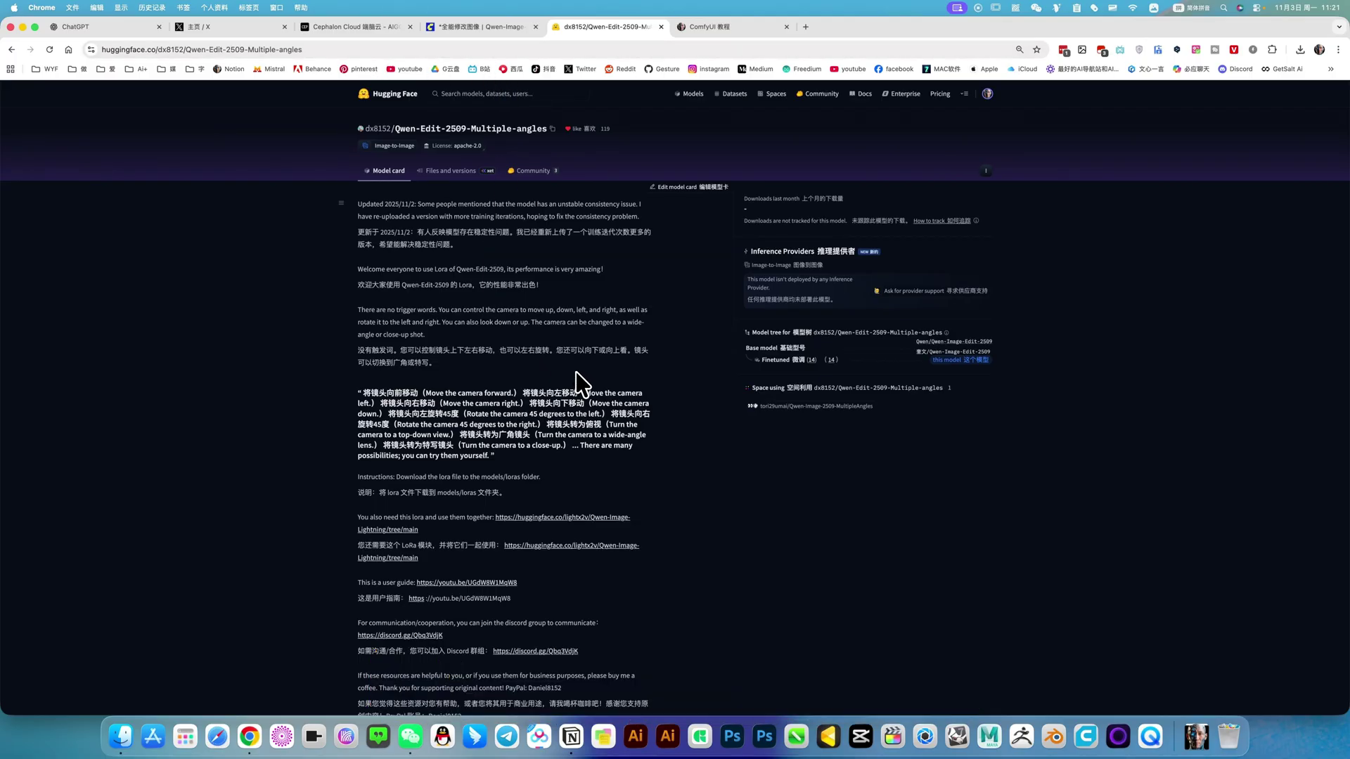
pyautogui.scroll(-6, 576, 371)
pyautogui.scroll(-10, 576, 371)
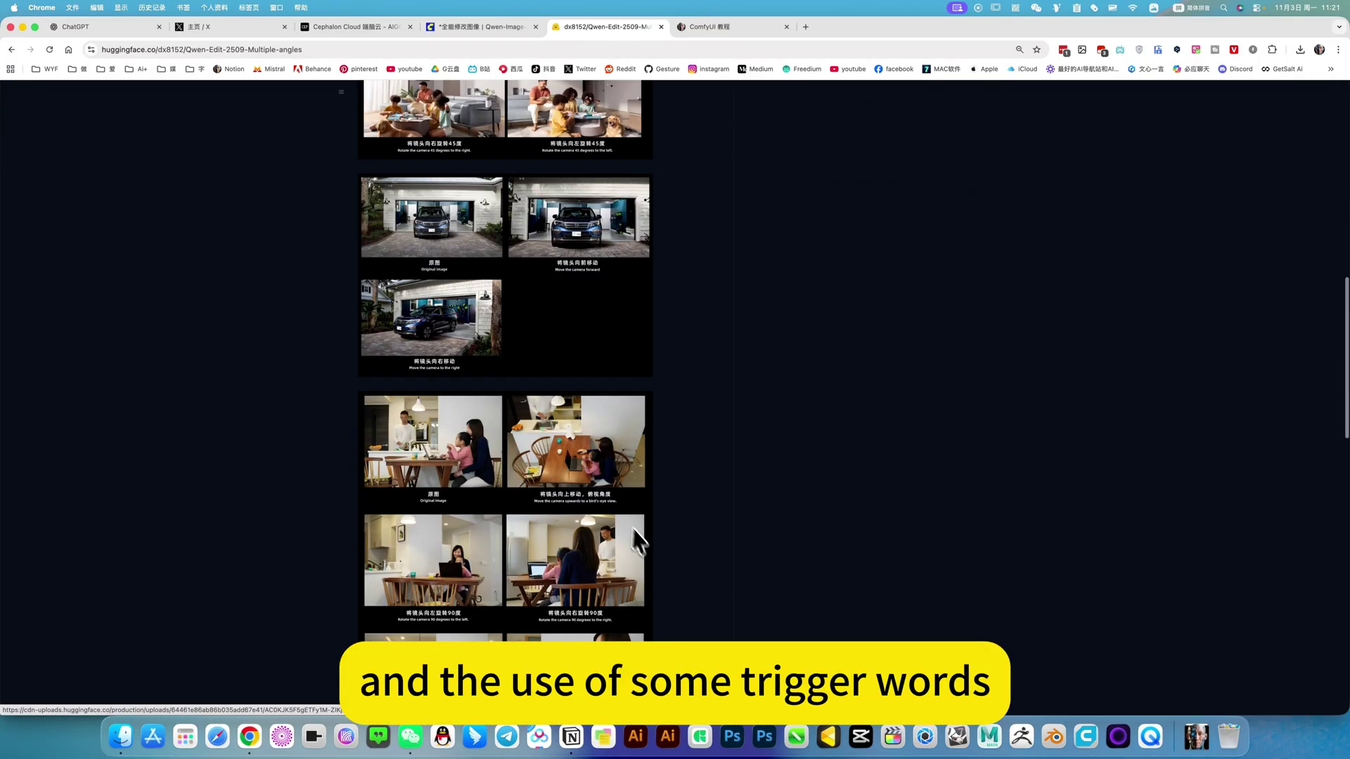
pyautogui.scroll(-4, 527, 492)
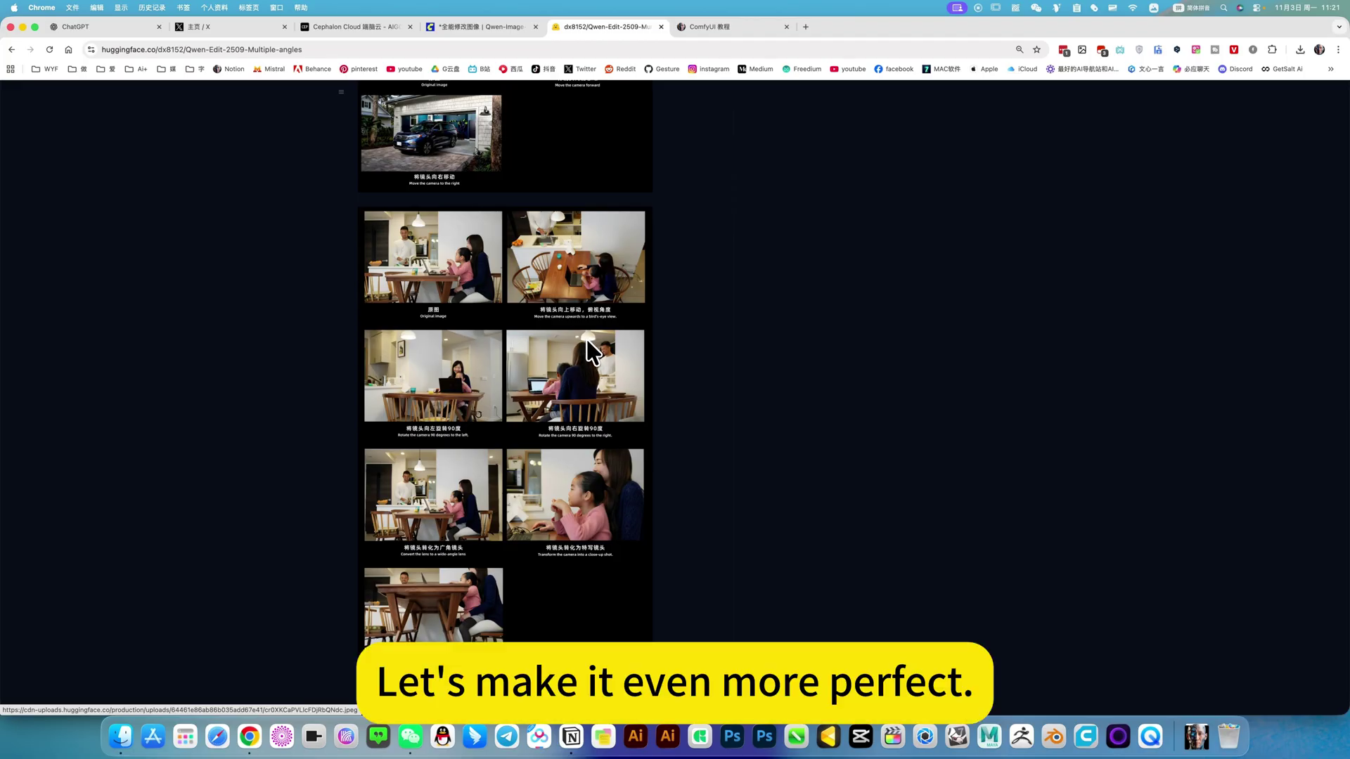
pyautogui.scroll(-10, 588, 348)
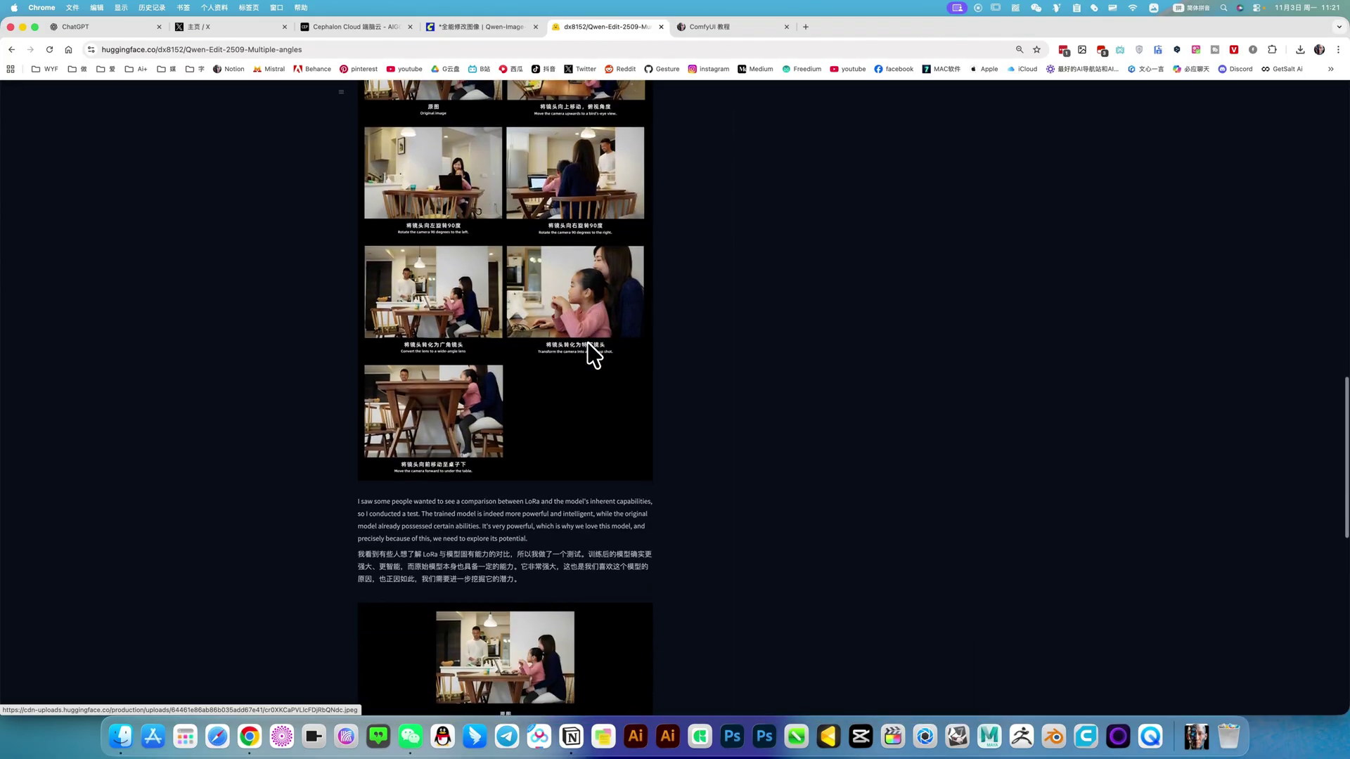
pyautogui.scroll(20, 585, 345)
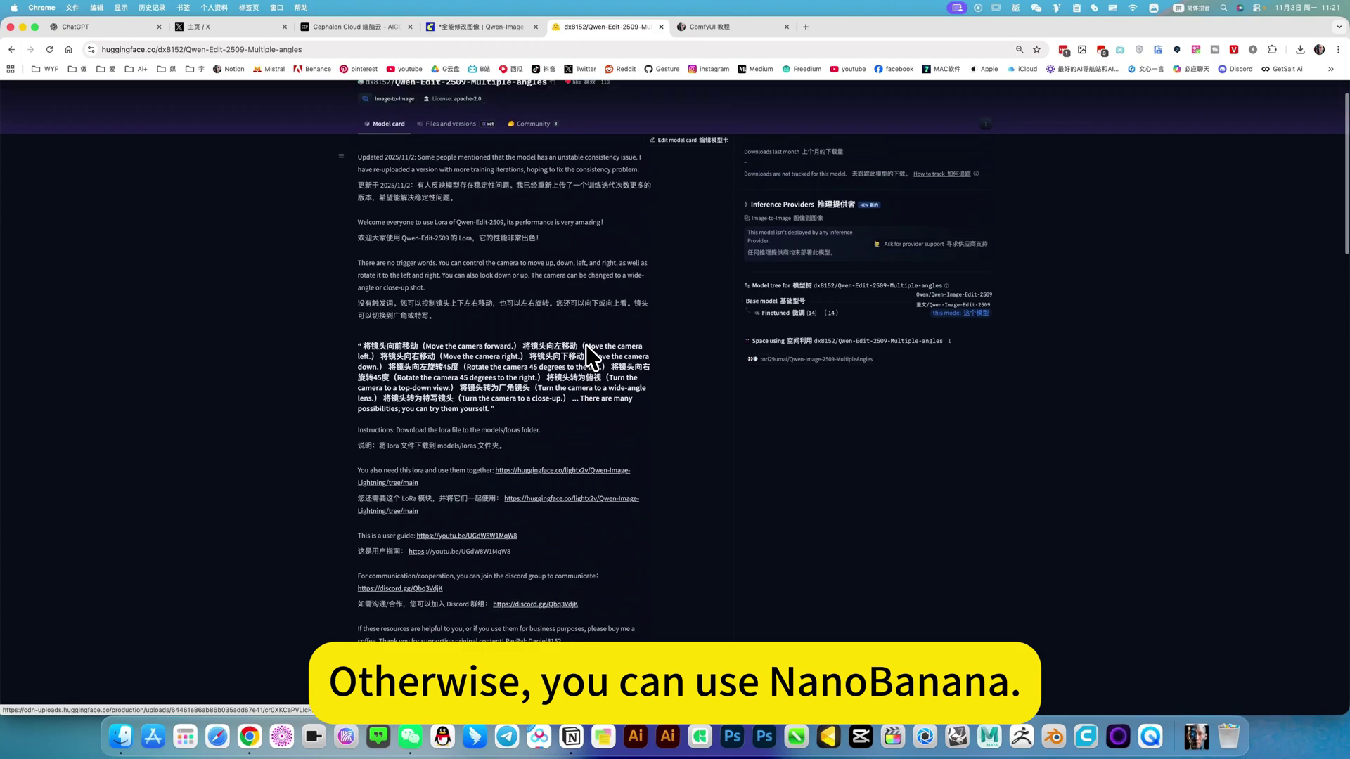
# Step: Review the model card's examples through to the side-by-side prompt comparison of the LoRA with the original model, and return to its heading
pyautogui.scroll(-7, 585, 345)
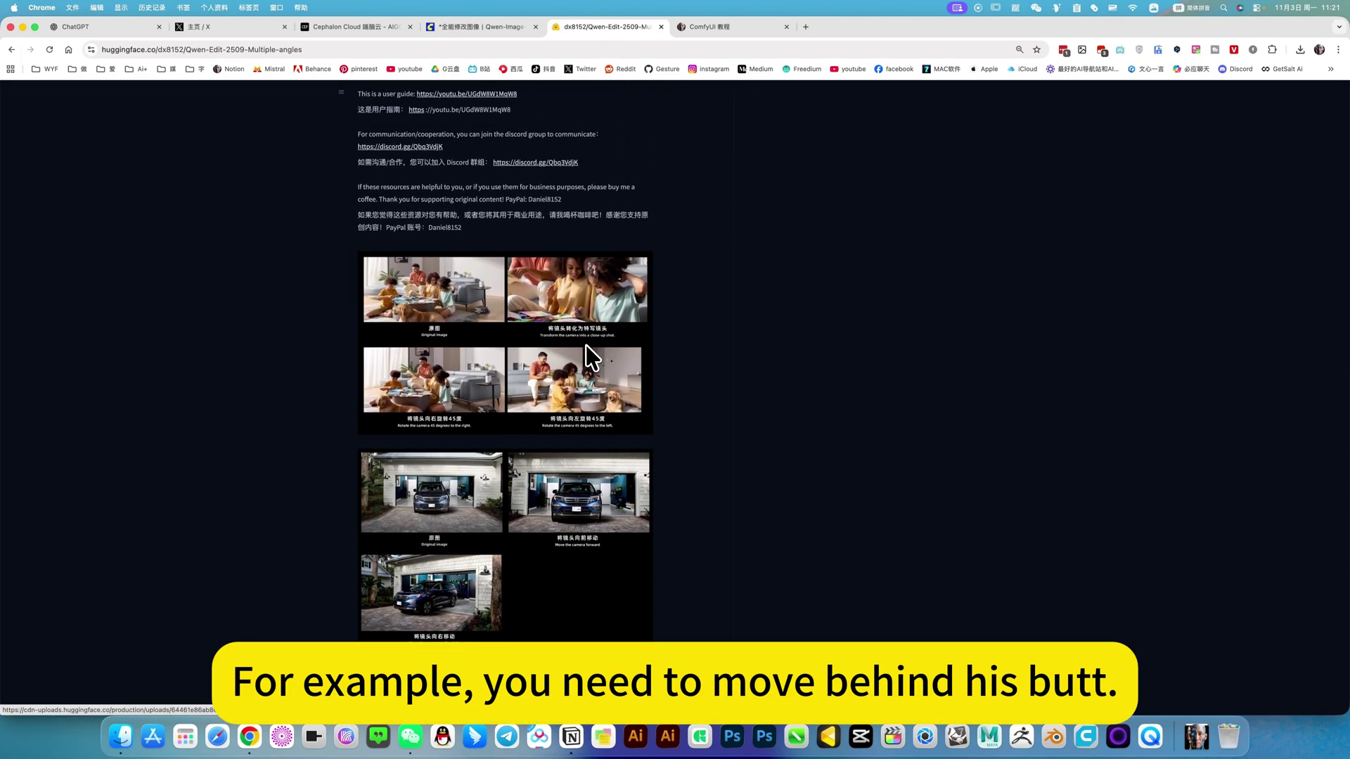
pyautogui.scroll(-4, 587, 345)
pyautogui.scroll(-8, 585, 345)
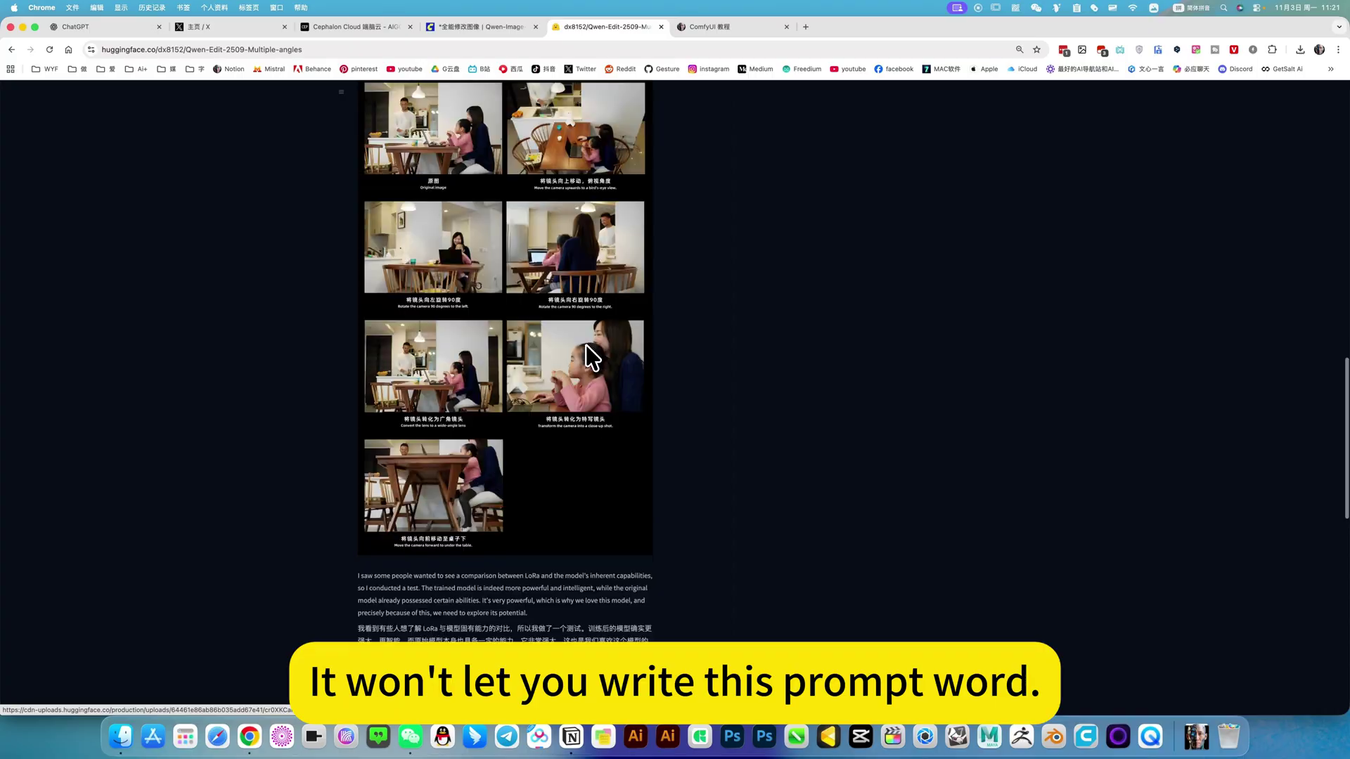
pyautogui.scroll(-7, 585, 344)
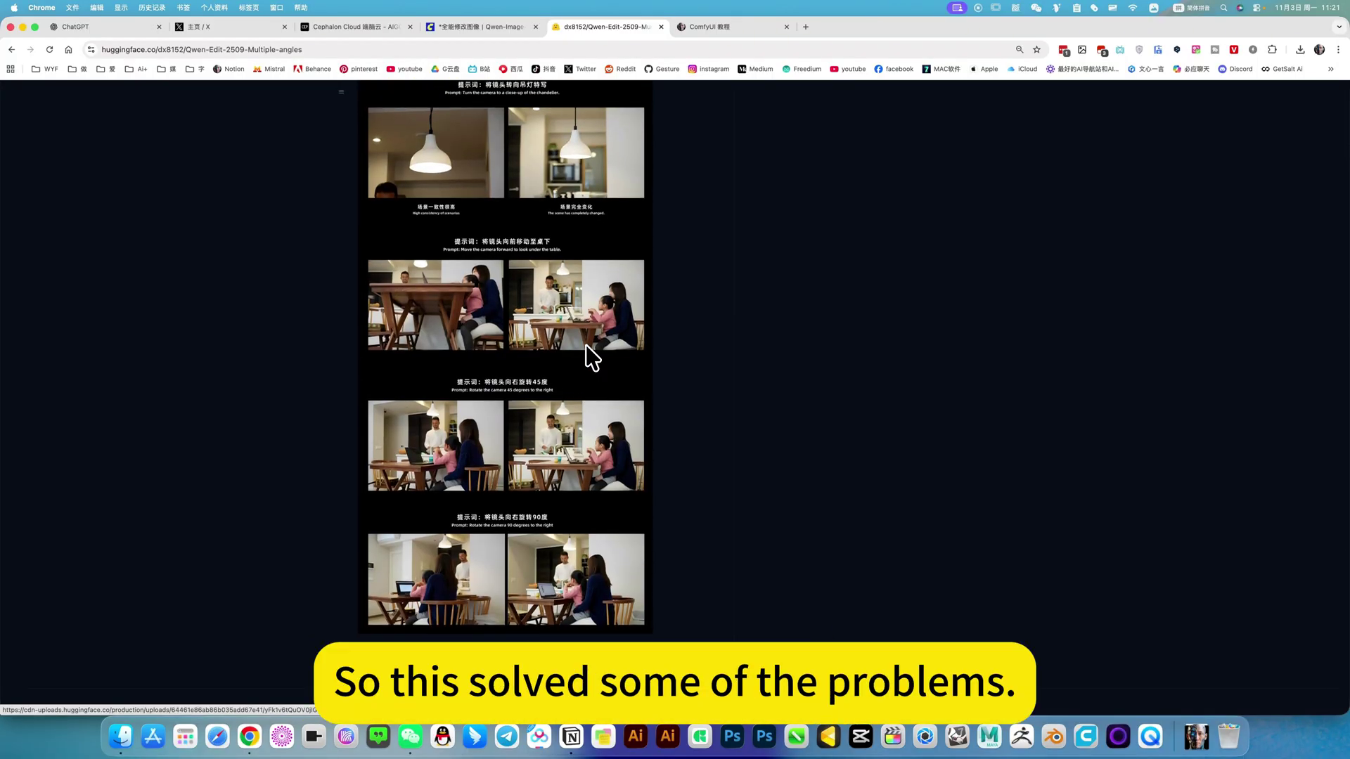
pyautogui.scroll(20, 588, 352)
pyautogui.scroll(-1, 460, 186)
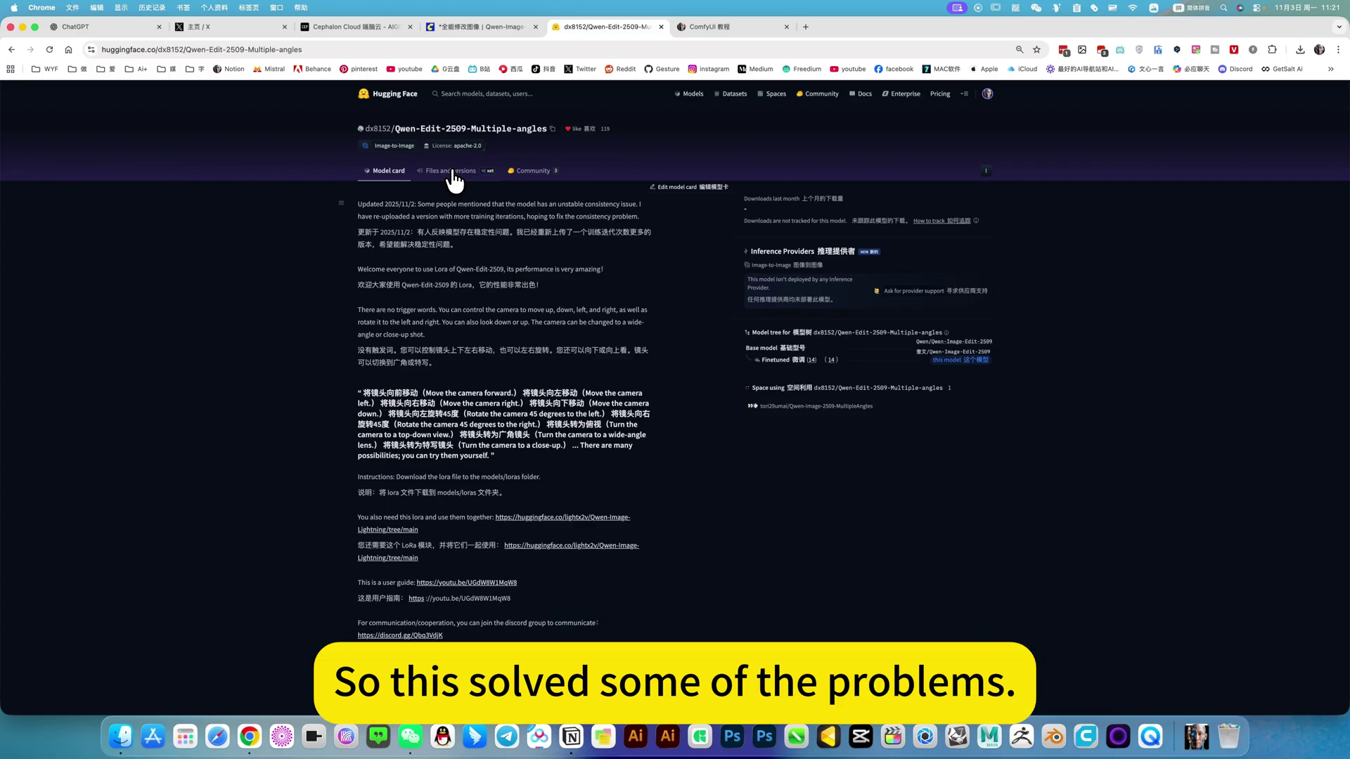
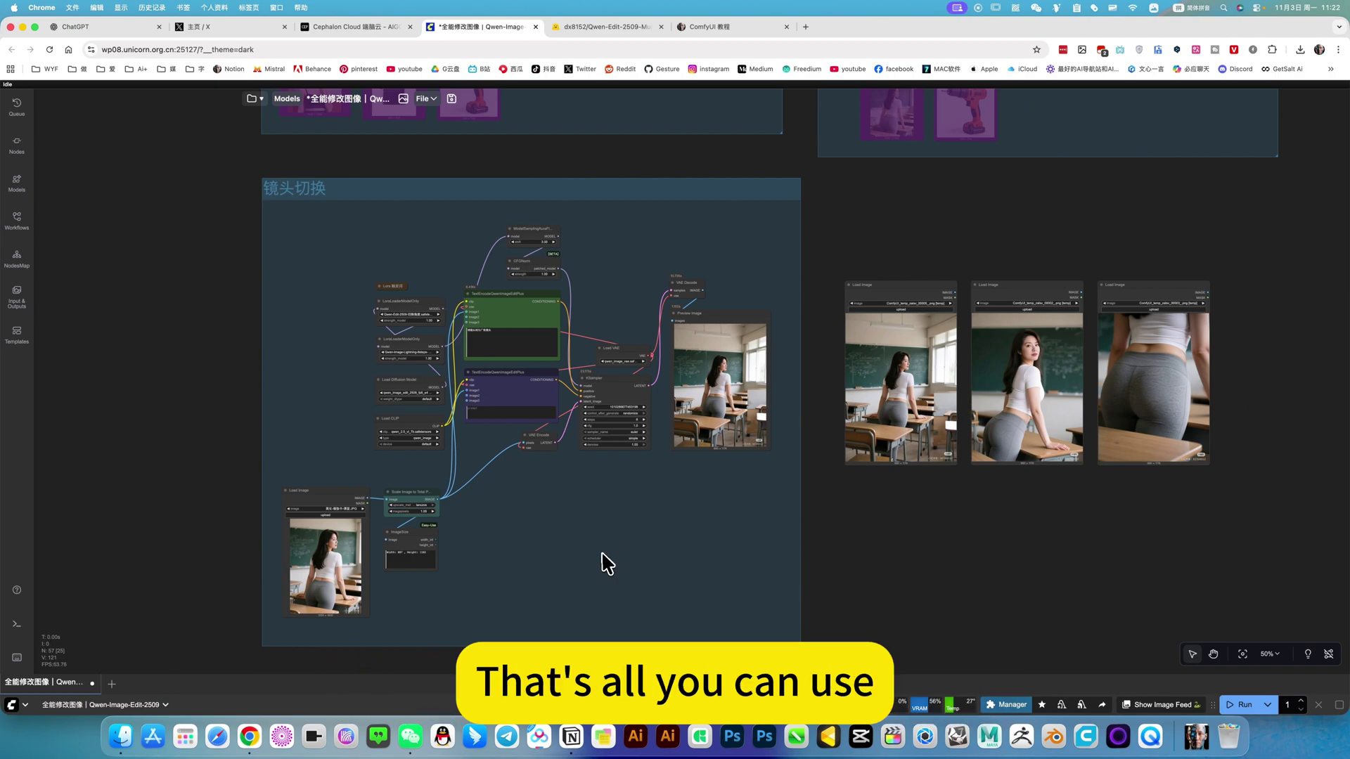
# Step: Return to the ComfyUI workflow and compare the loaded classroom photo with the preview image in the 镜头切换 group
pyautogui.scroll(5, 624, 471)
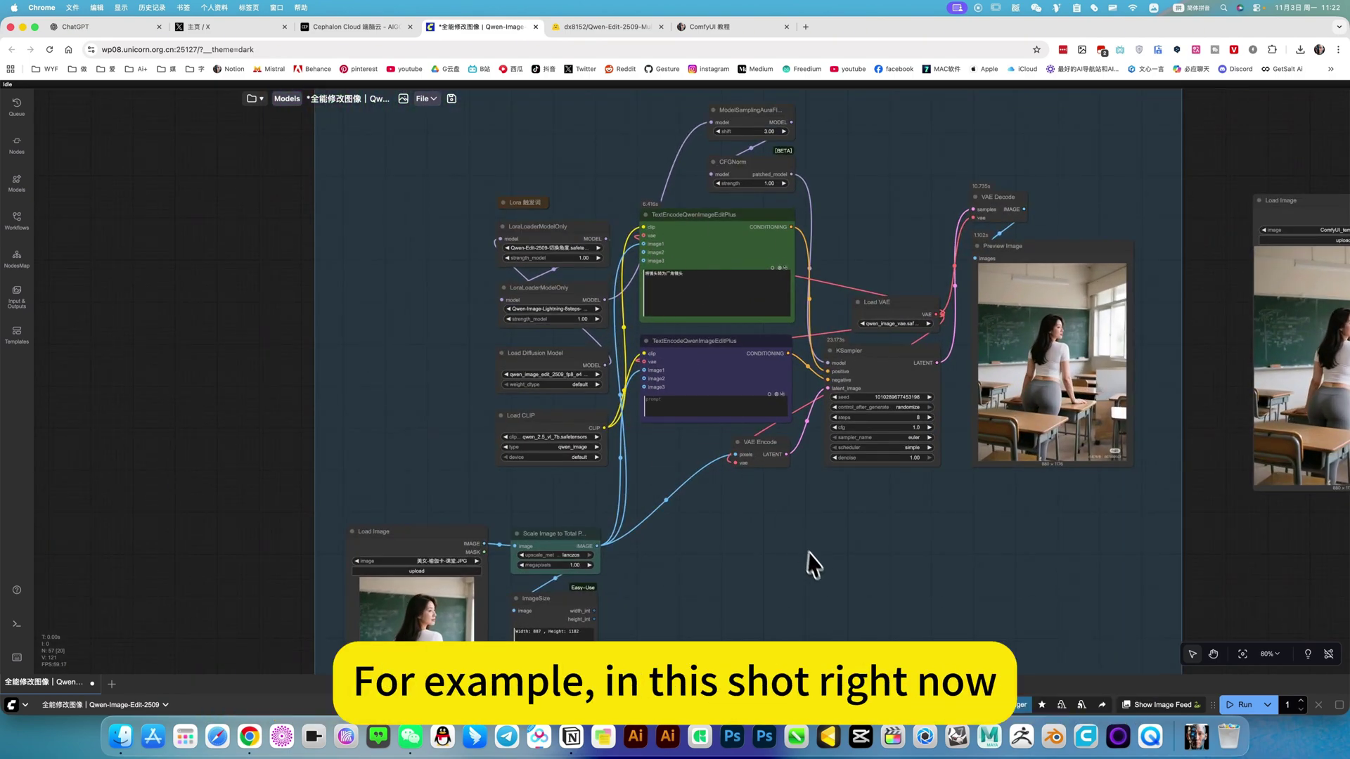
pyautogui.scroll(-3, 414, 532)
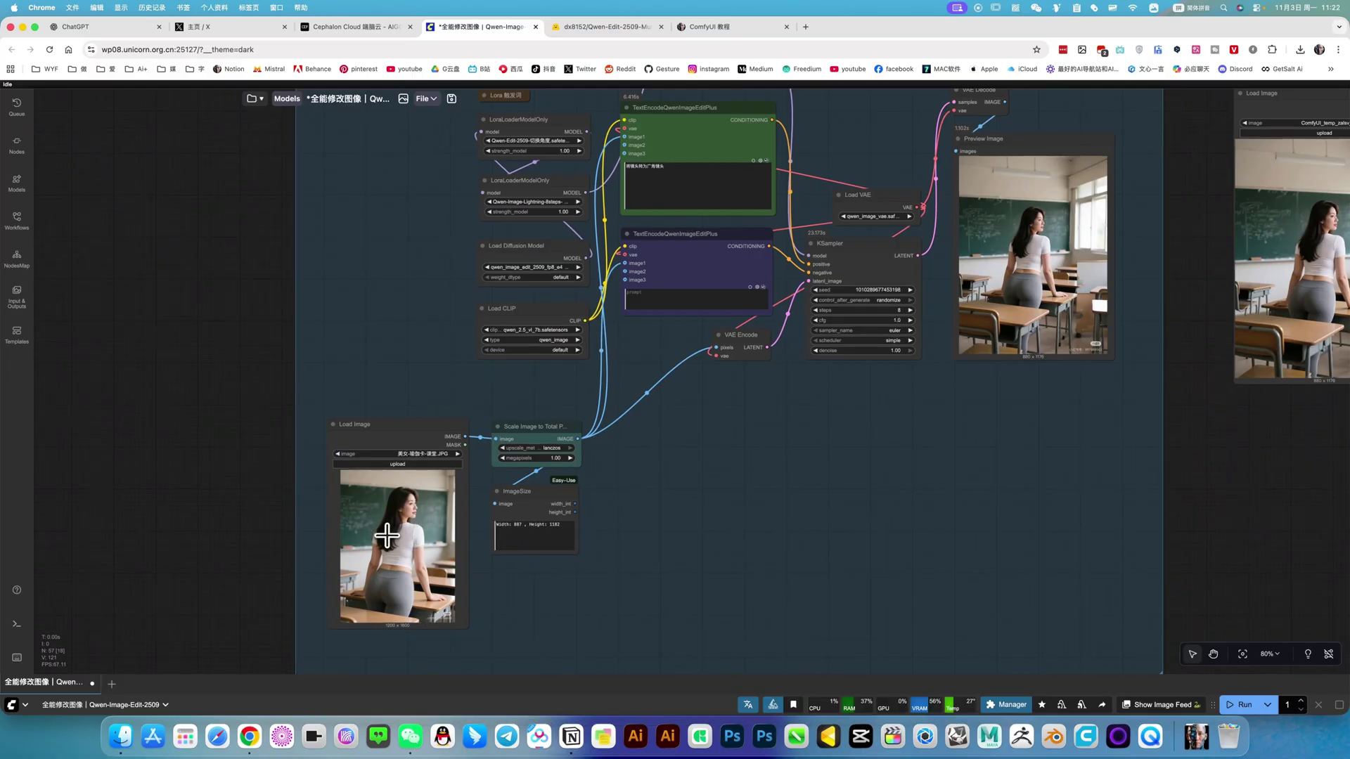
pyautogui.click(415, 532)
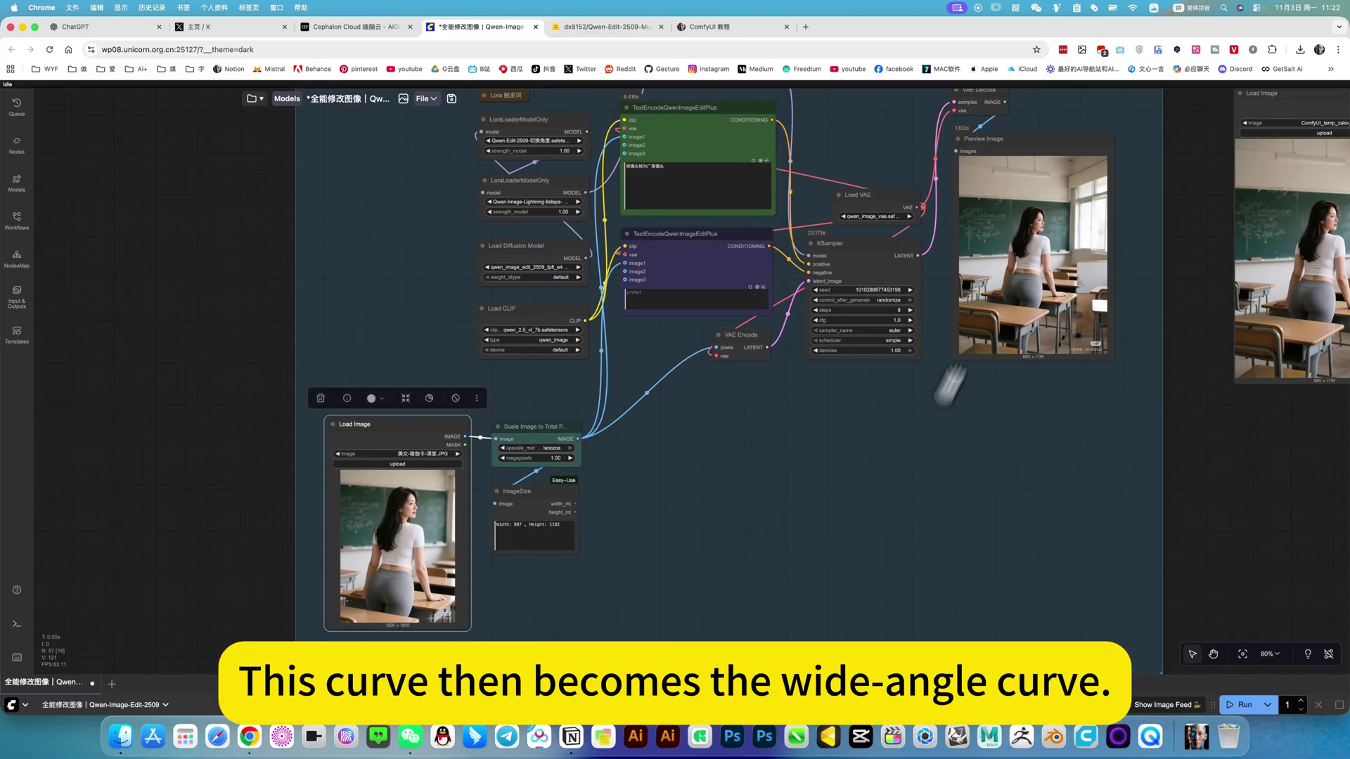
pyautogui.scroll(2, 978, 330)
pyautogui.hscroll(2, 979, 331)
pyautogui.click(977, 330)
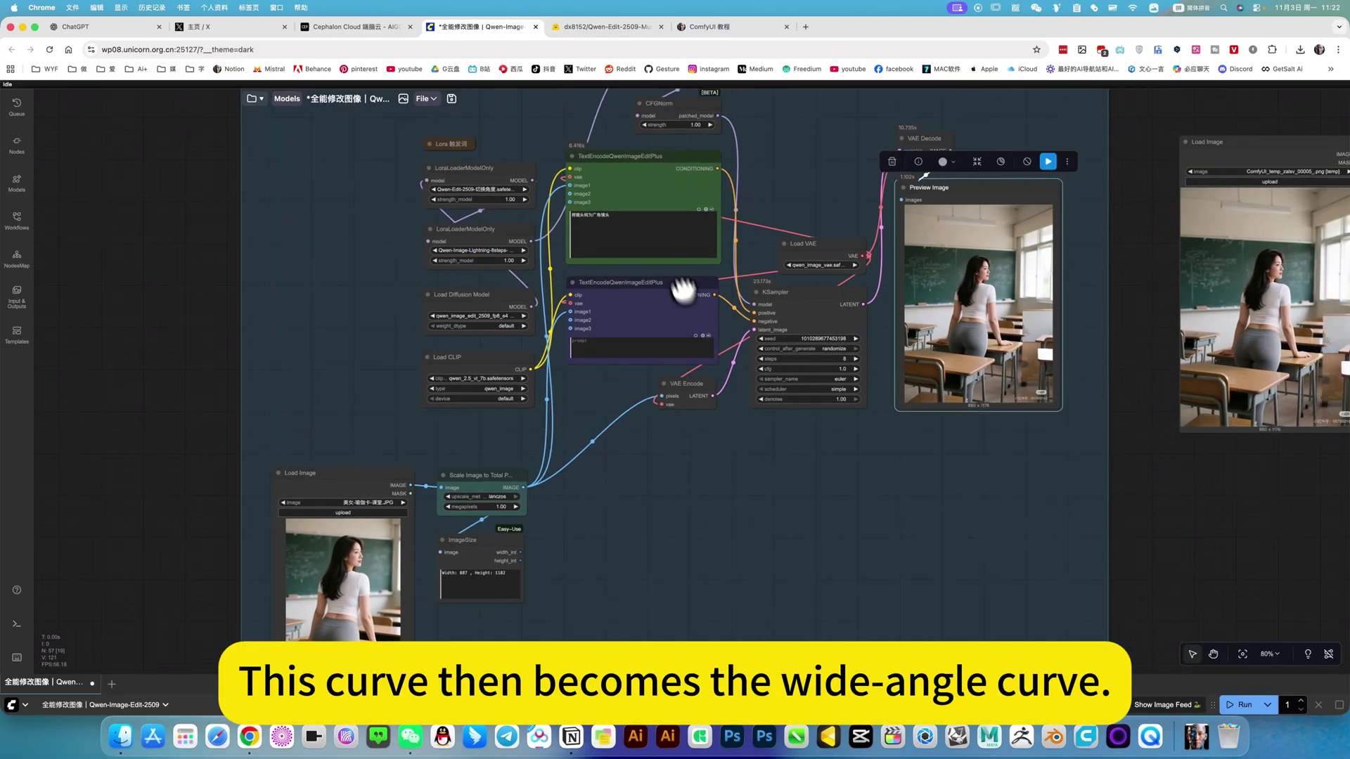
# Step: Change the positive prompt in the green TextEncodeQwenImageEditPlus node to 将镜头转向女人正面
pyautogui.scroll(5, 642, 208)
pyautogui.scroll(3, 653, 317)
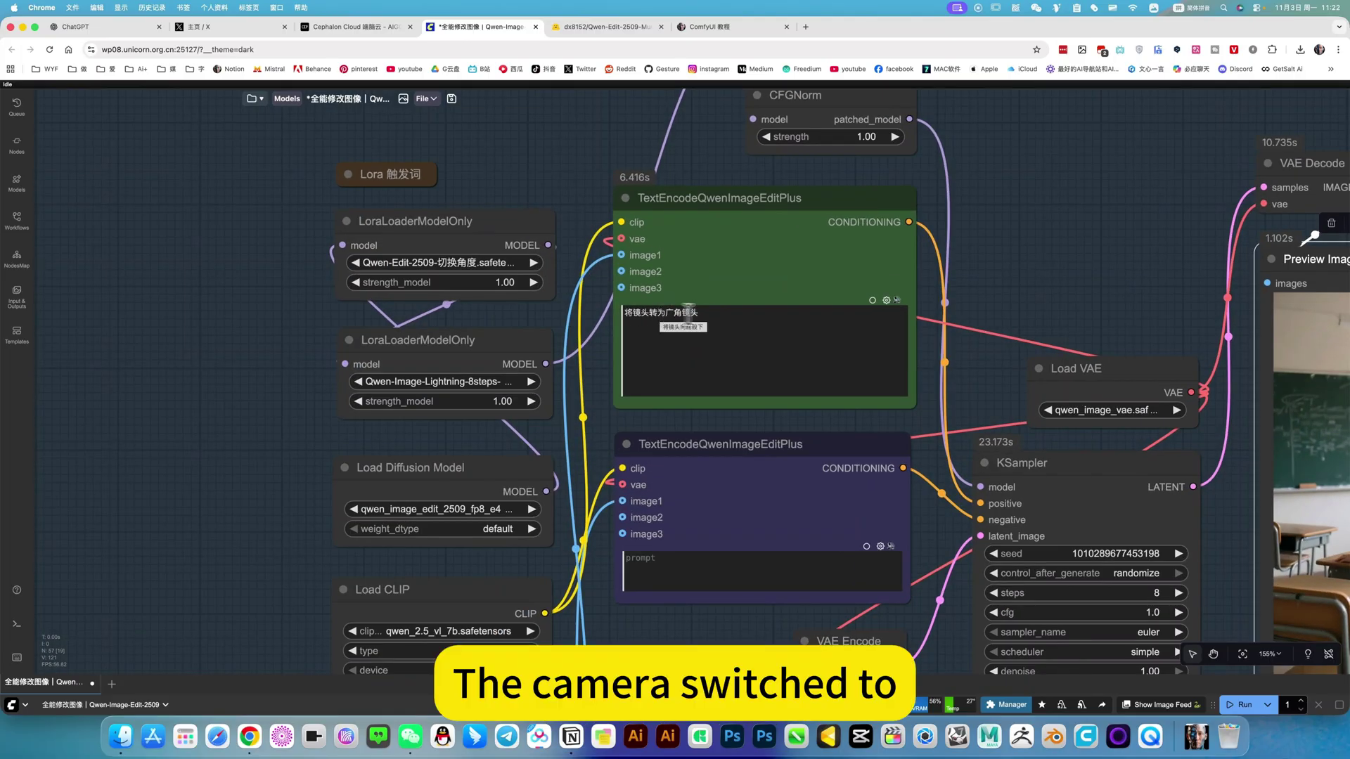
pyautogui.scroll(-2, 711, 314)
pyautogui.moveTo(711, 314); pyautogui.dragTo(658, 318)
pyautogui.scroll(1, 645, 315)
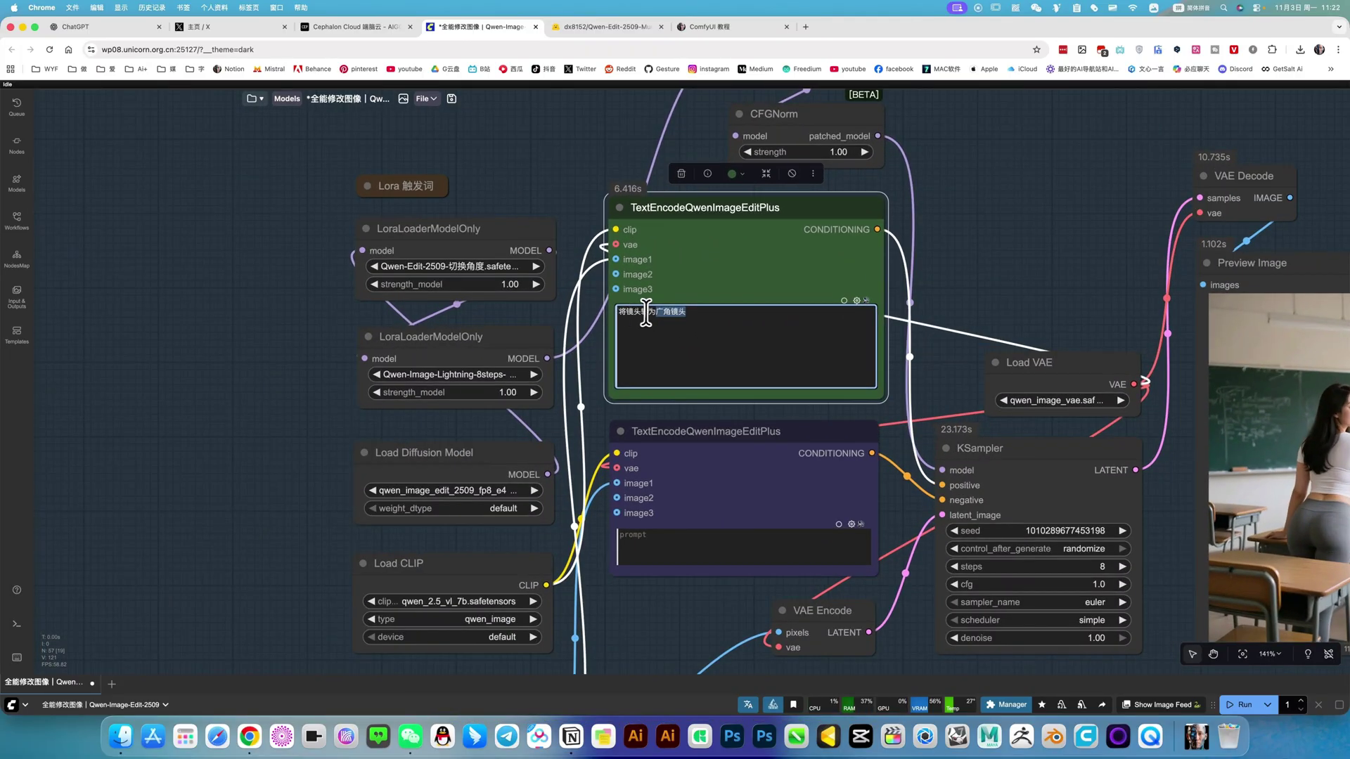
pyautogui.hotkey('shift', 'Left')
pyautogui.write('xian')
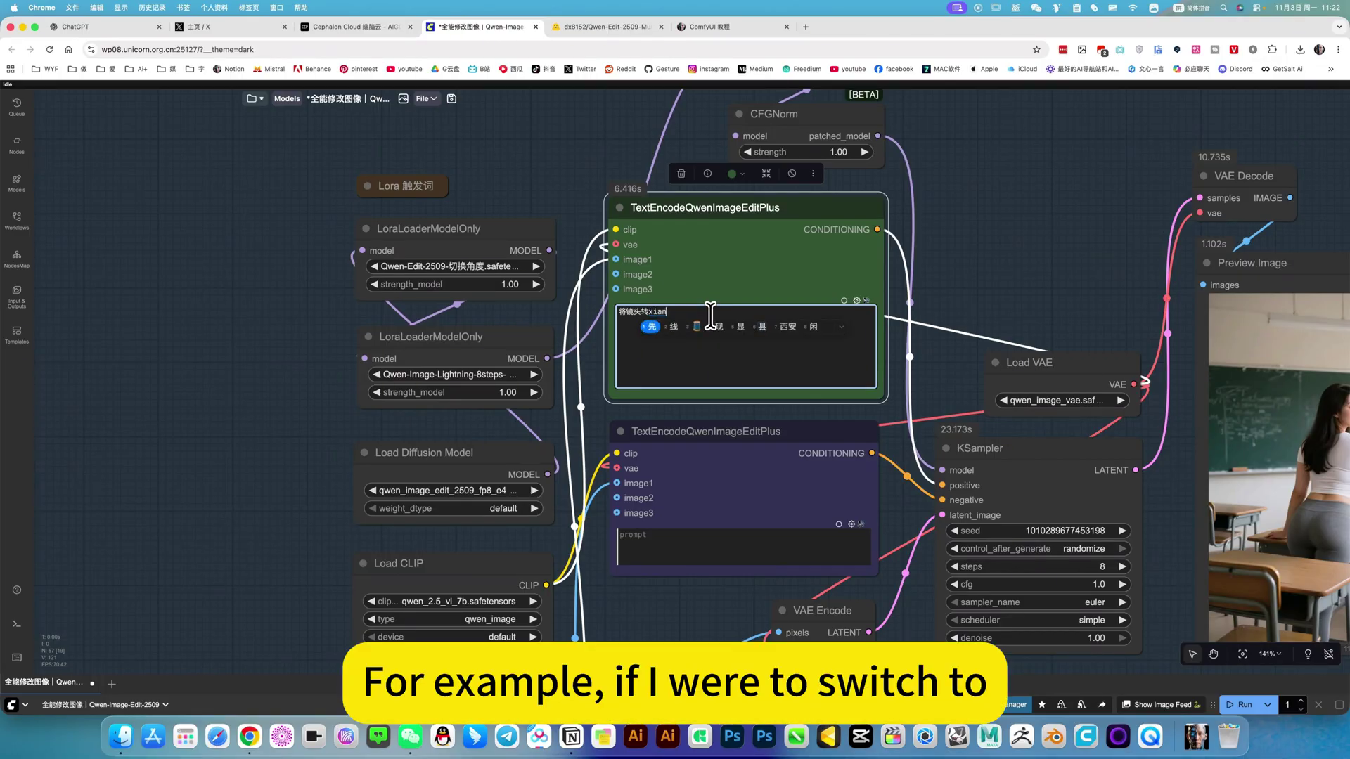
pyautogui.write('ng')
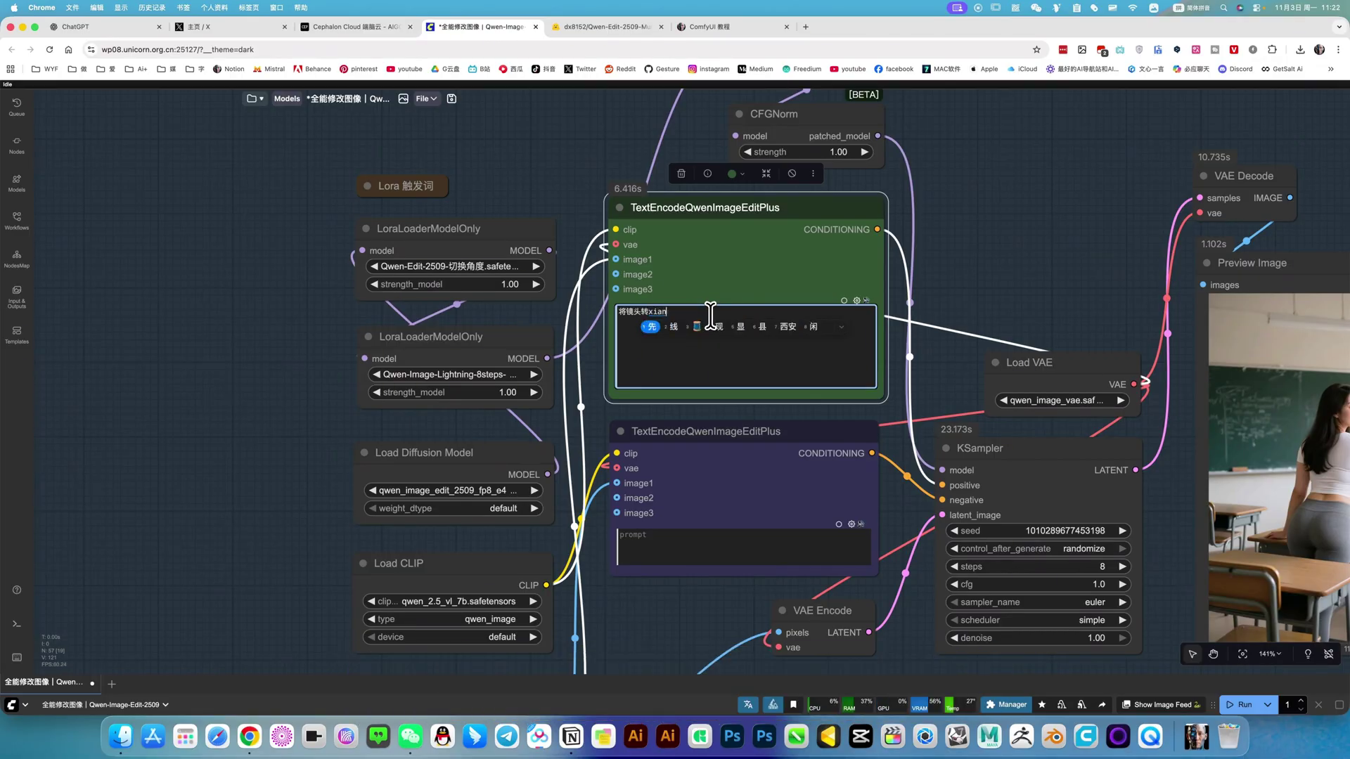
pyautogui.press('space')
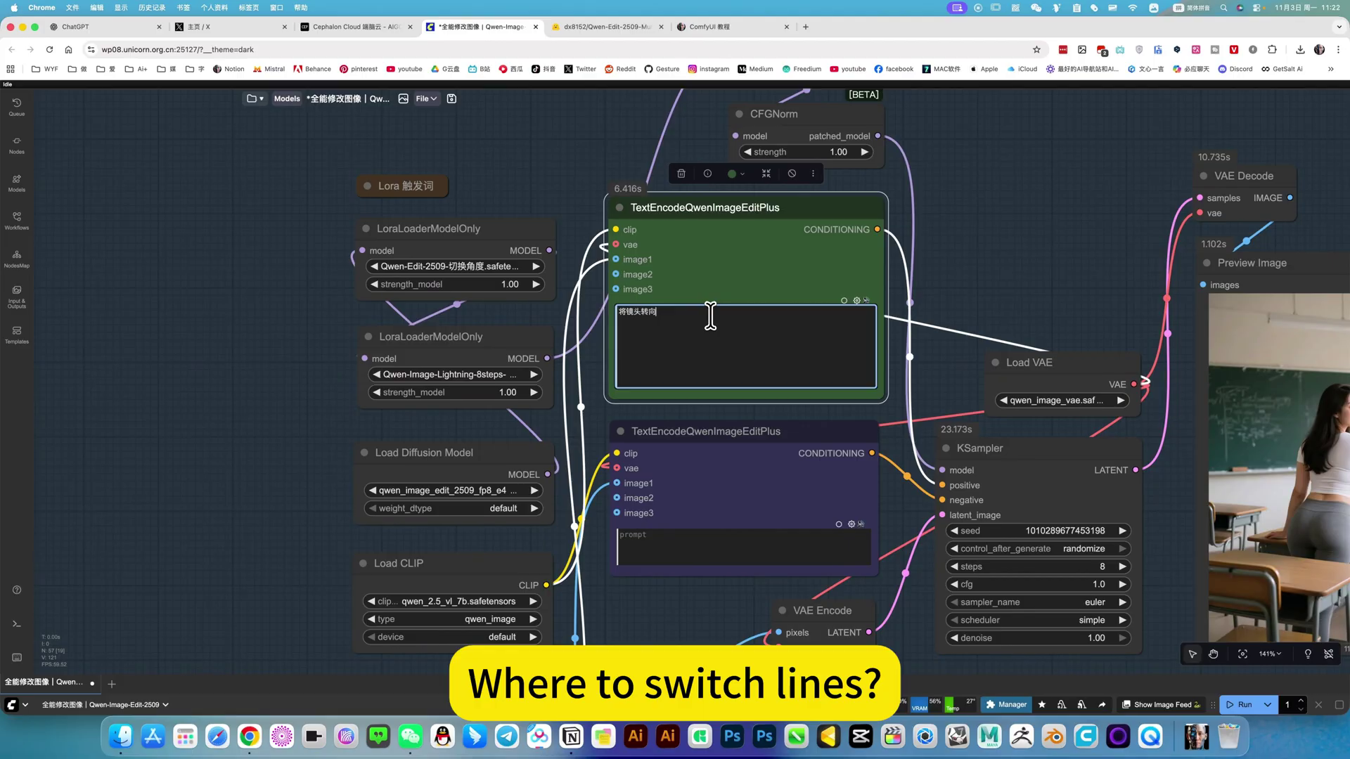
pyautogui.write('n')
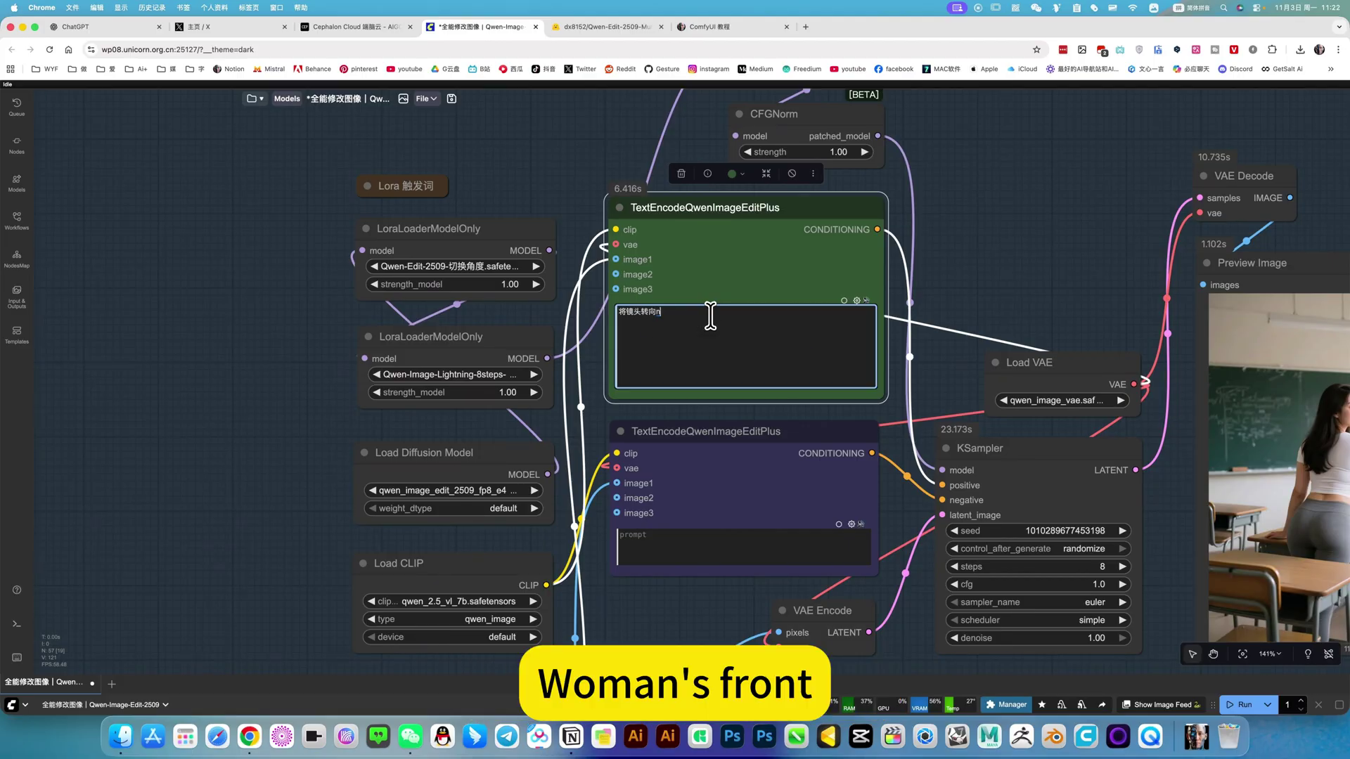
pyautogui.write('vren')
pyautogui.press('space')
pyautogui.write('zheng')
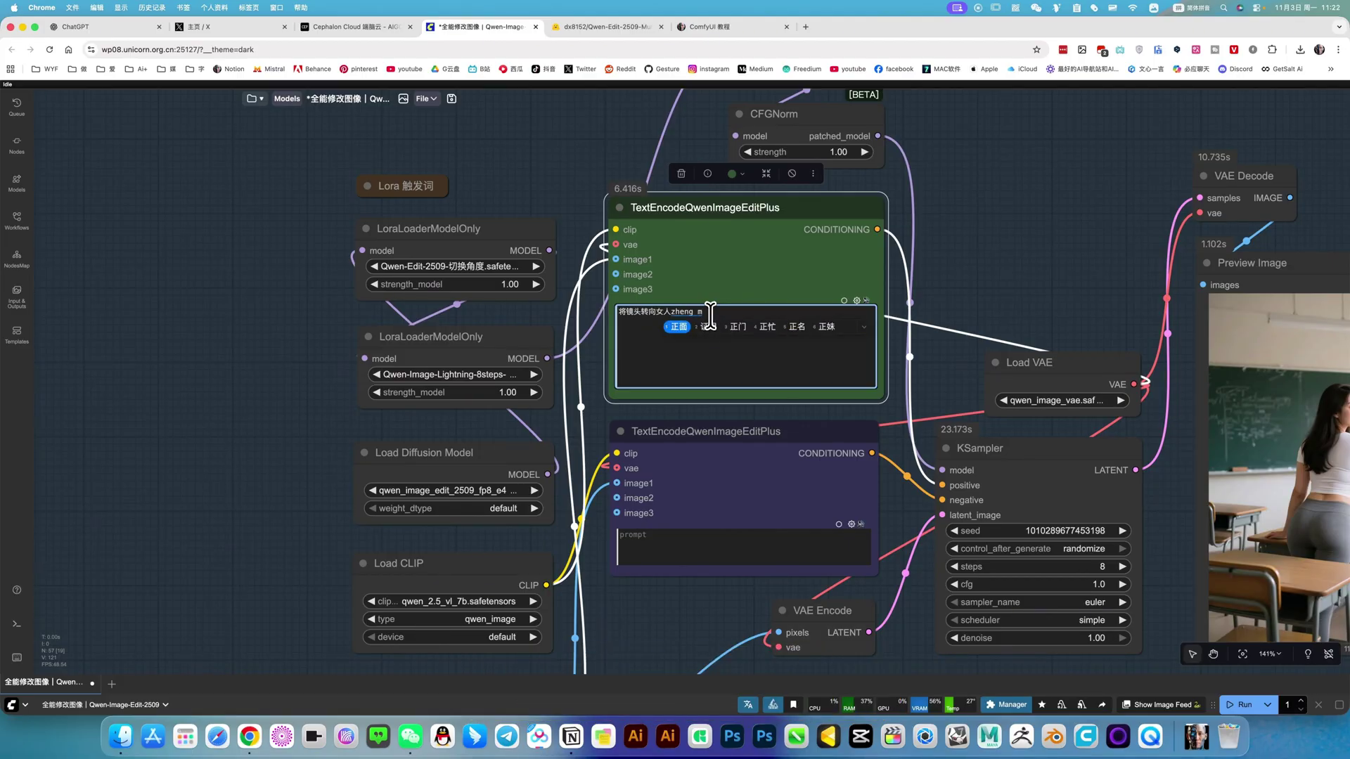
pyautogui.write('m')
pyautogui.press('space')
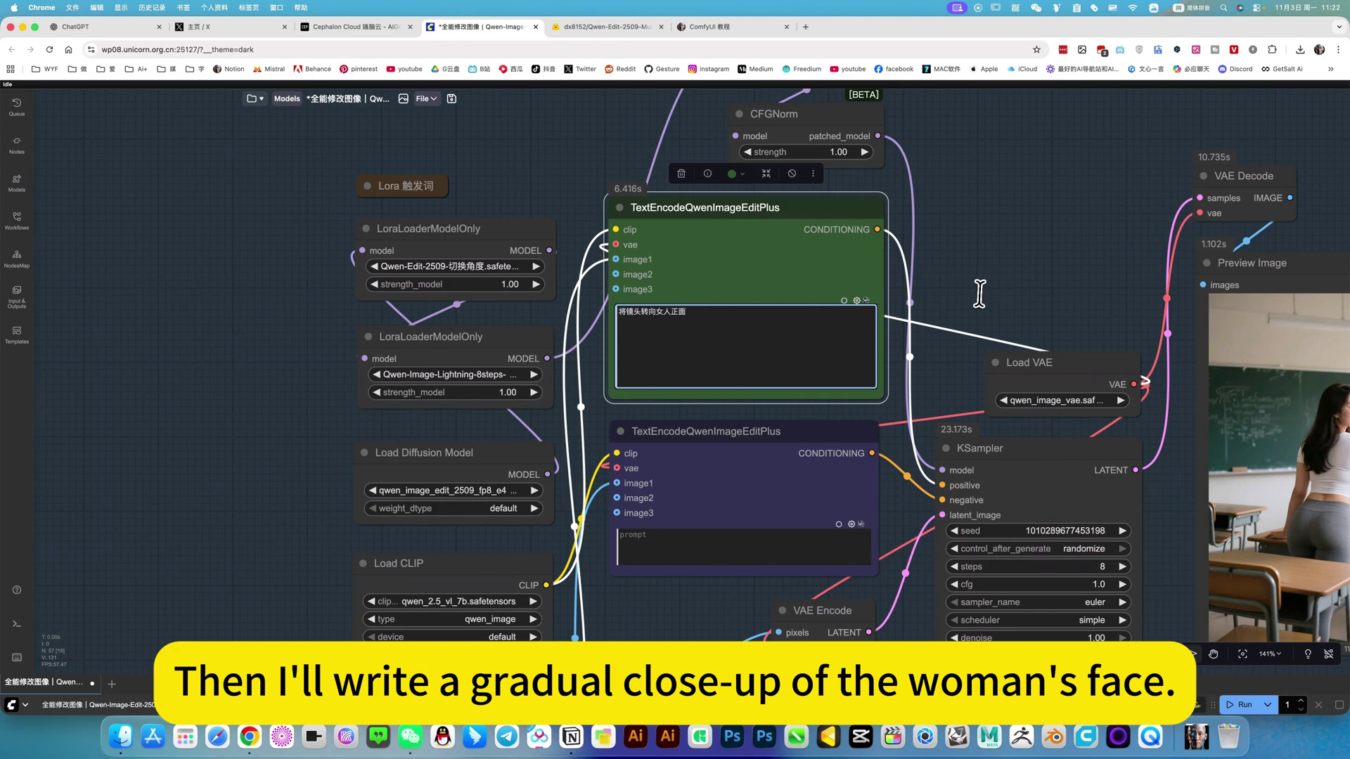
# Step: Run the workflow with the new camera prompt and follow the 镜头切换 group's progress
pyautogui.scroll(-5, 982, 294)
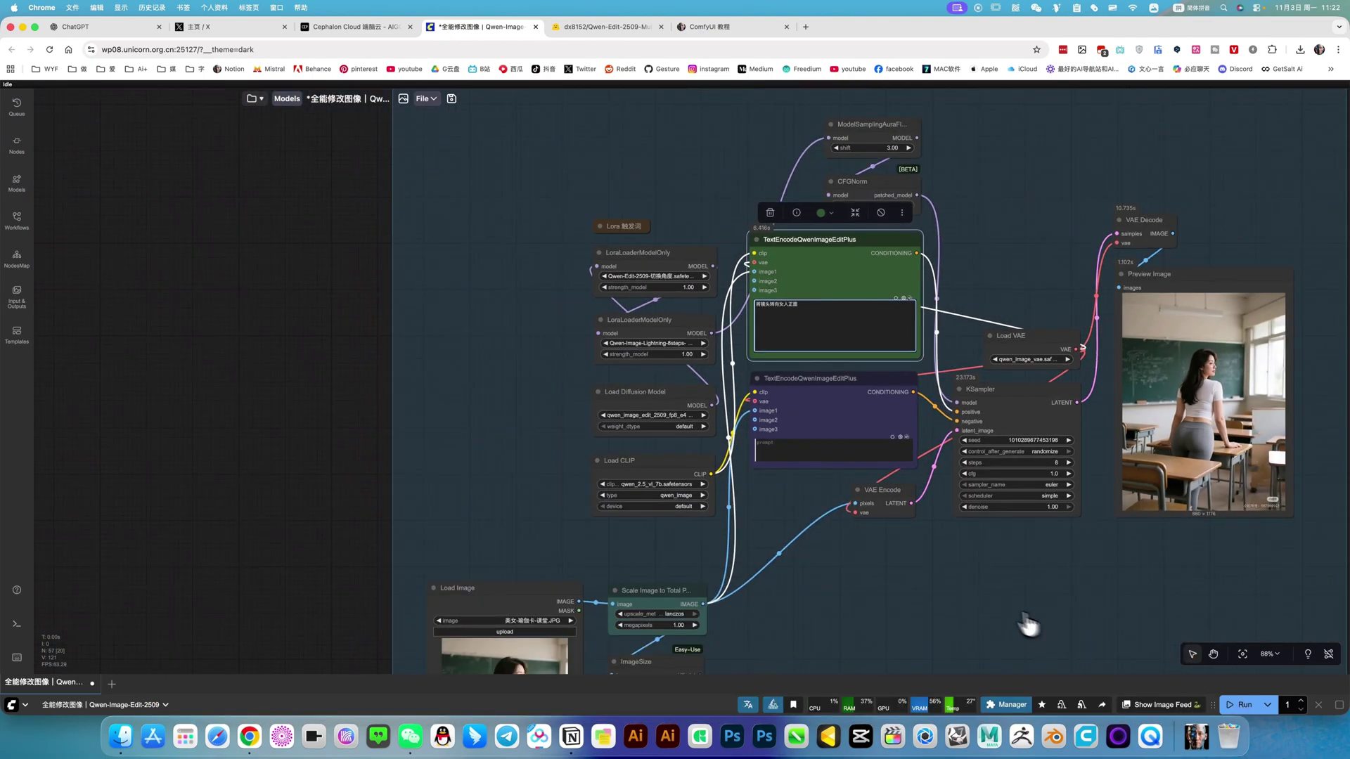
pyautogui.scroll(-5, 781, 527)
pyautogui.hotkey('ctrl', 'Return')
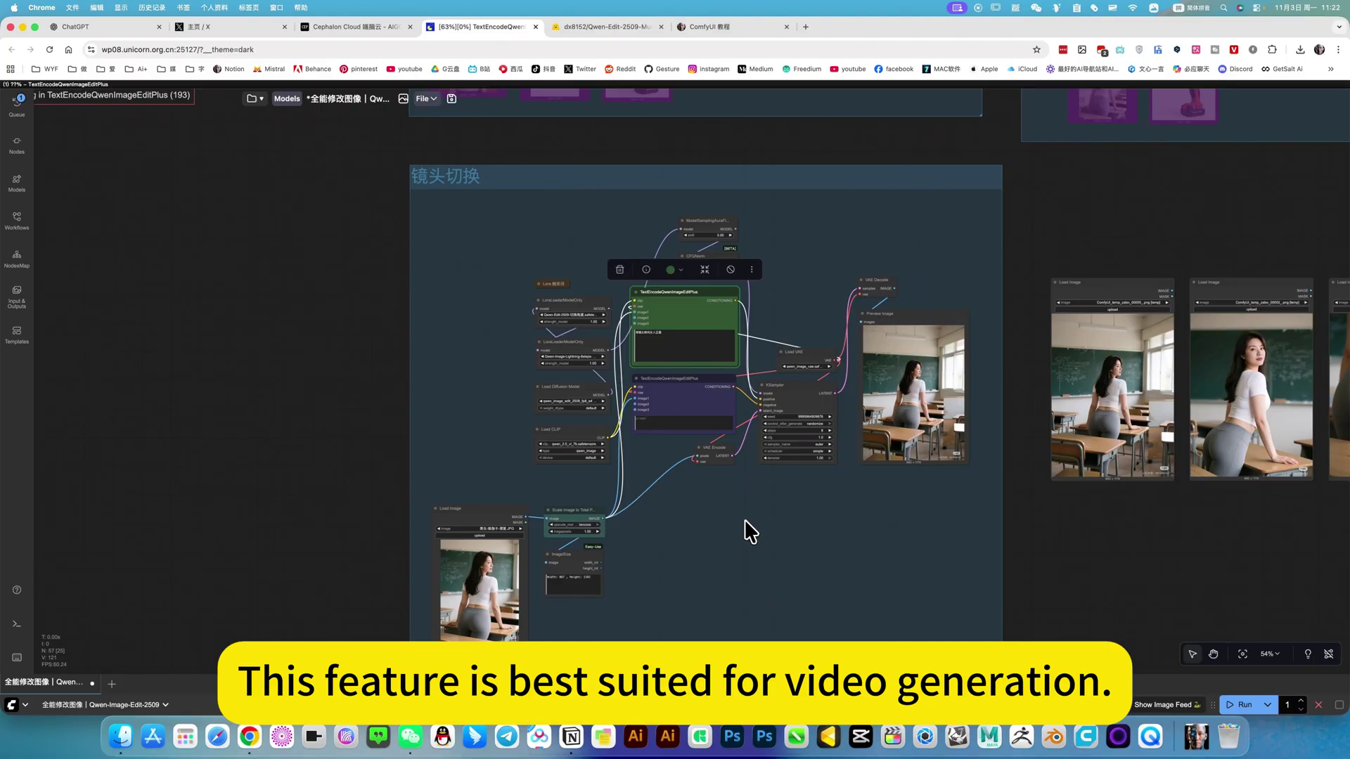
pyautogui.moveTo(639, 506); pyautogui.dragTo(579, 371)
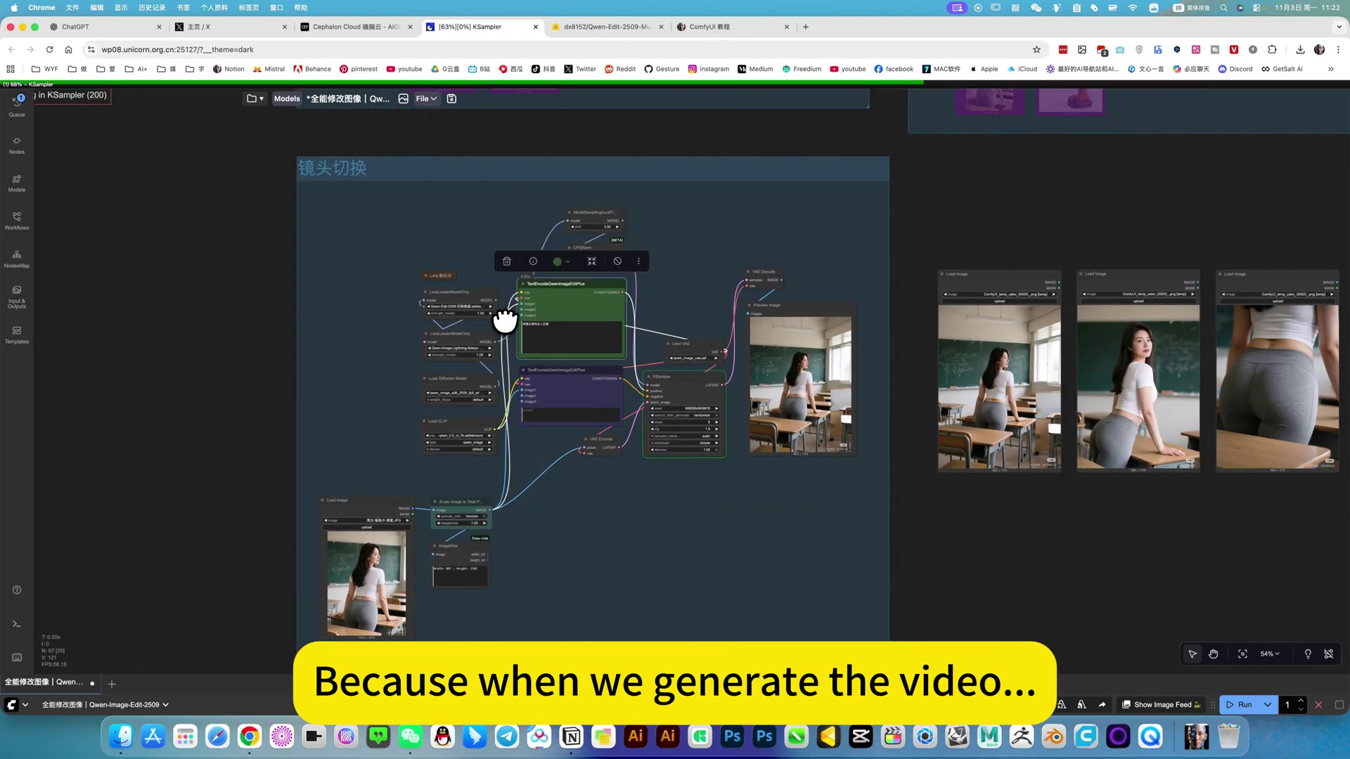
pyautogui.scroll(4, 505, 320)
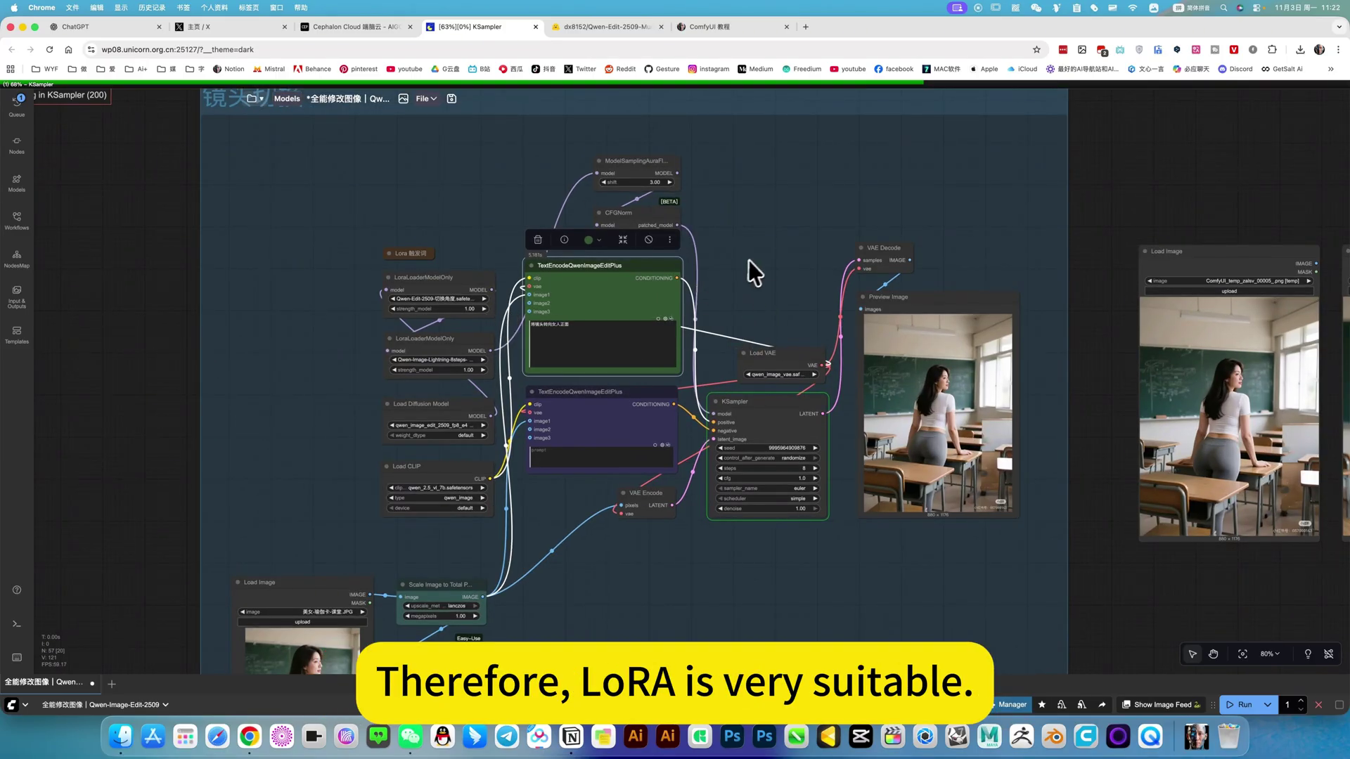
pyautogui.scroll(-2, 745, 268)
pyautogui.scroll(-3, 742, 270)
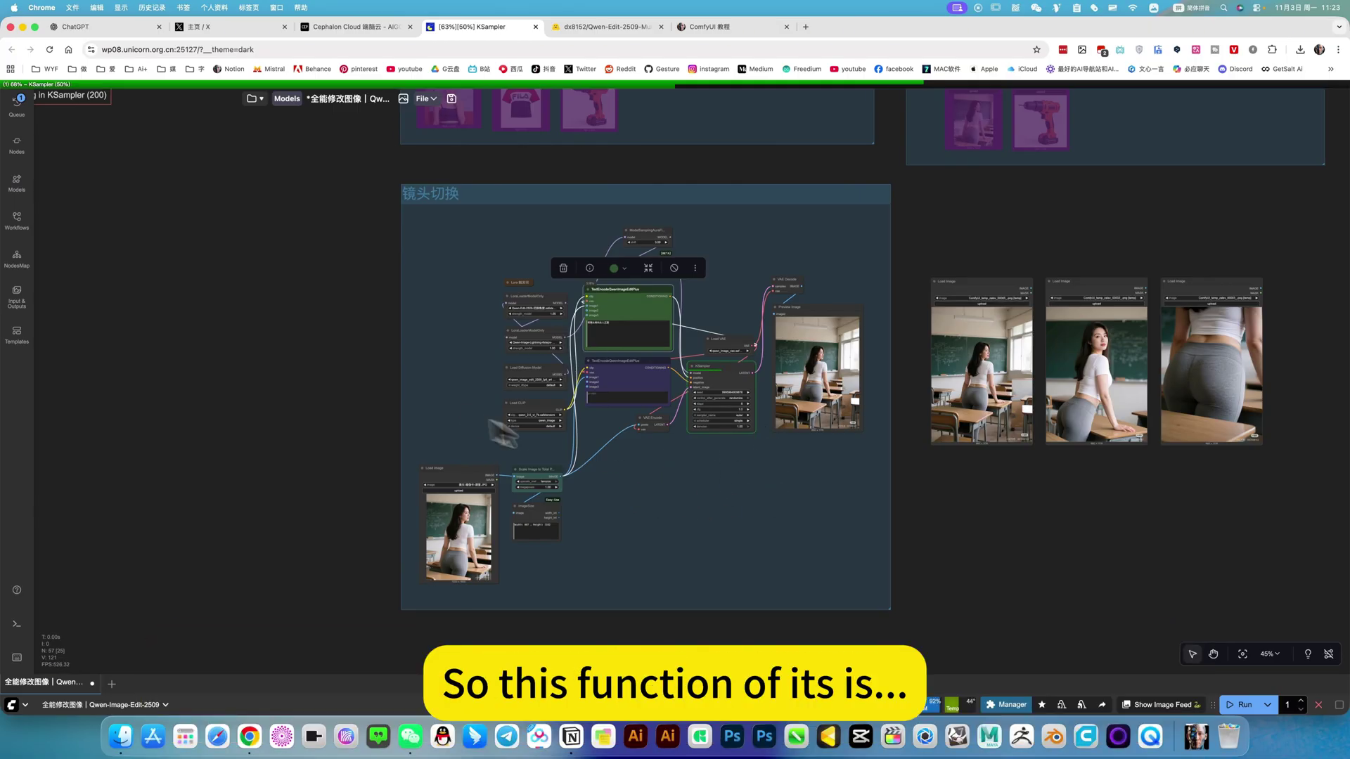
pyautogui.hscroll(2, 667, 358)
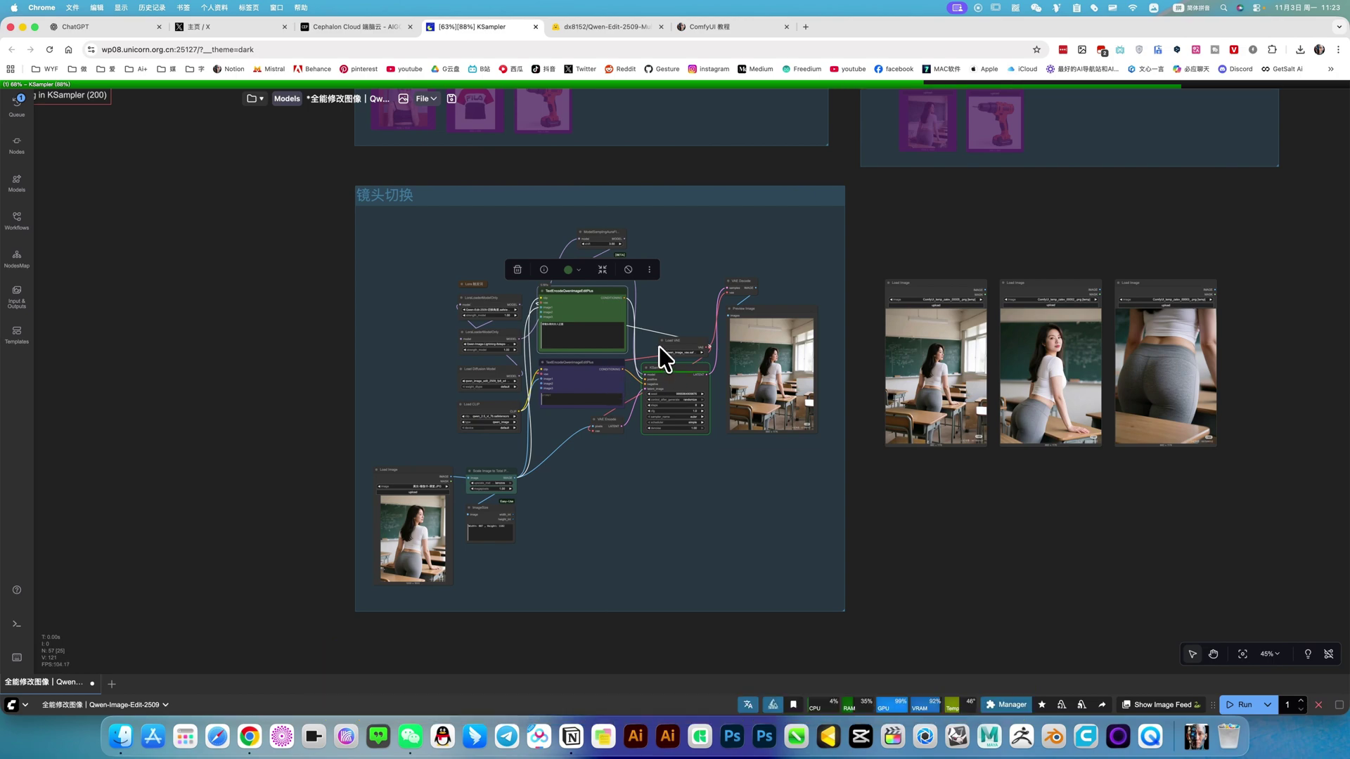
# Step: Inspect the generated front view in the preview node against the source photo and the three earlier camera-angle images
pyautogui.scroll(5, 659, 346)
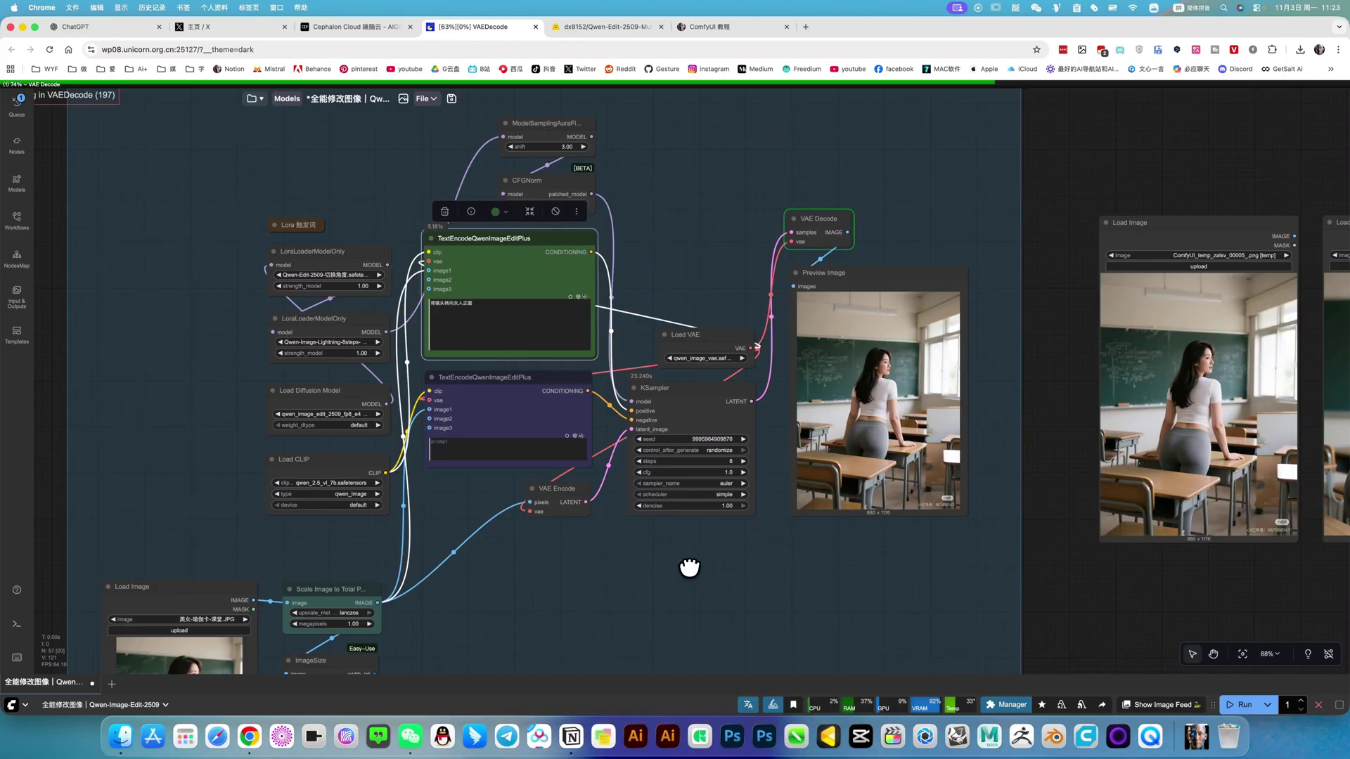
pyautogui.scroll(-2, 694, 570)
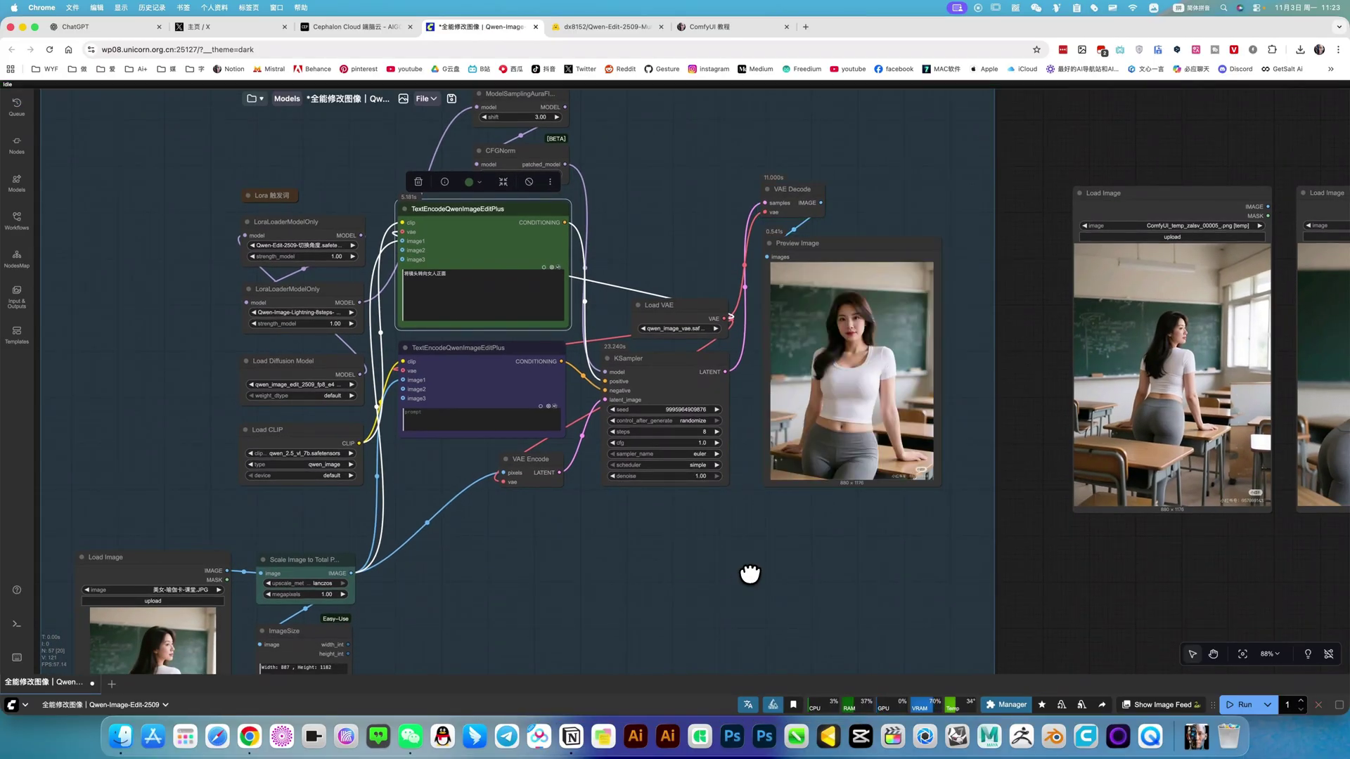
pyautogui.scroll(-1, 849, 495)
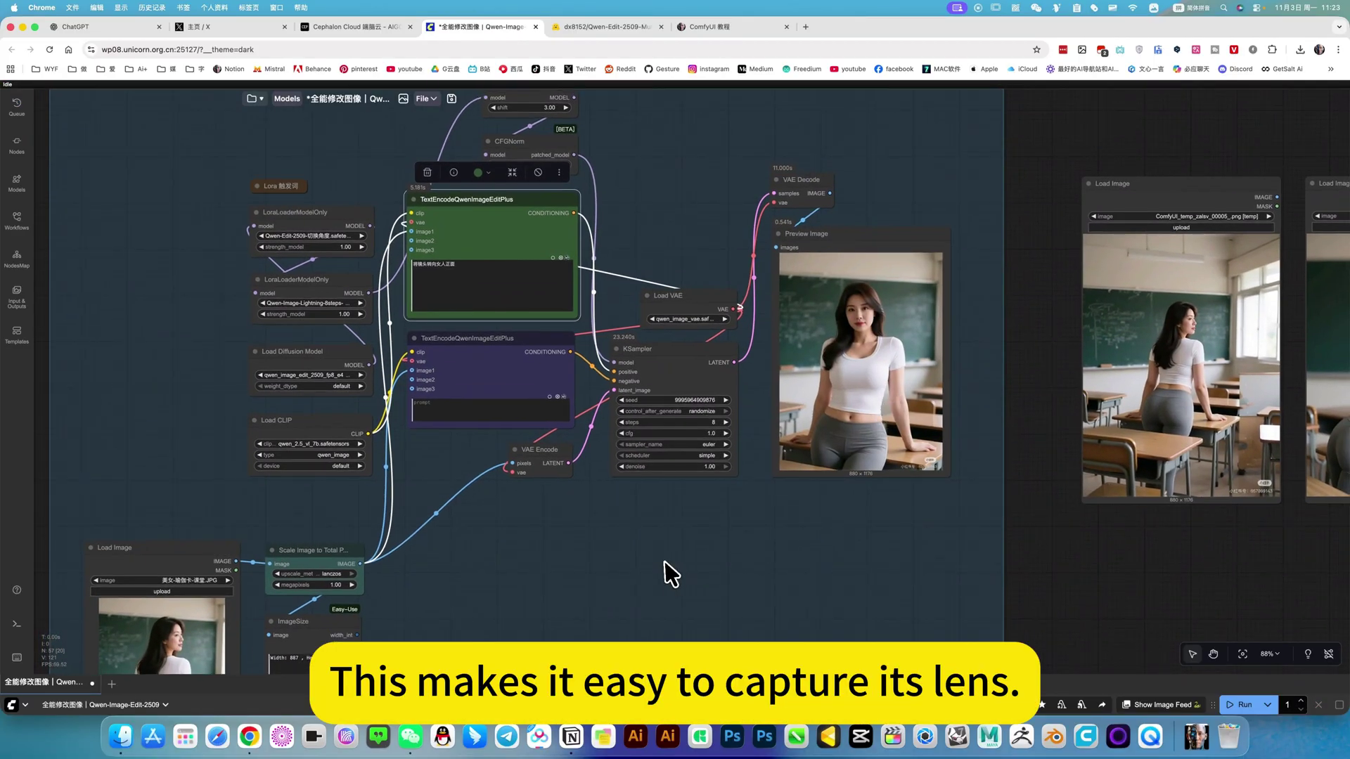
pyautogui.scroll(-5, 693, 473)
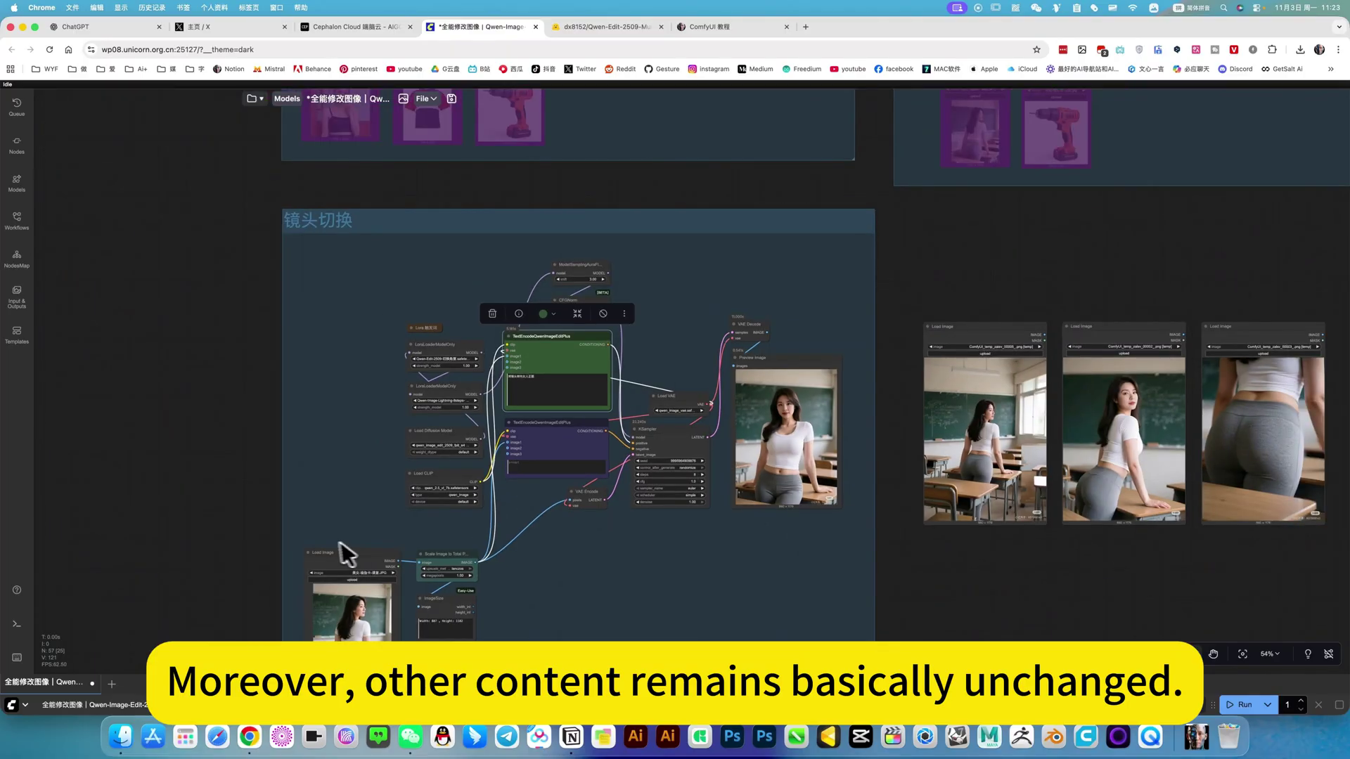
pyautogui.scroll(3, 285, 547)
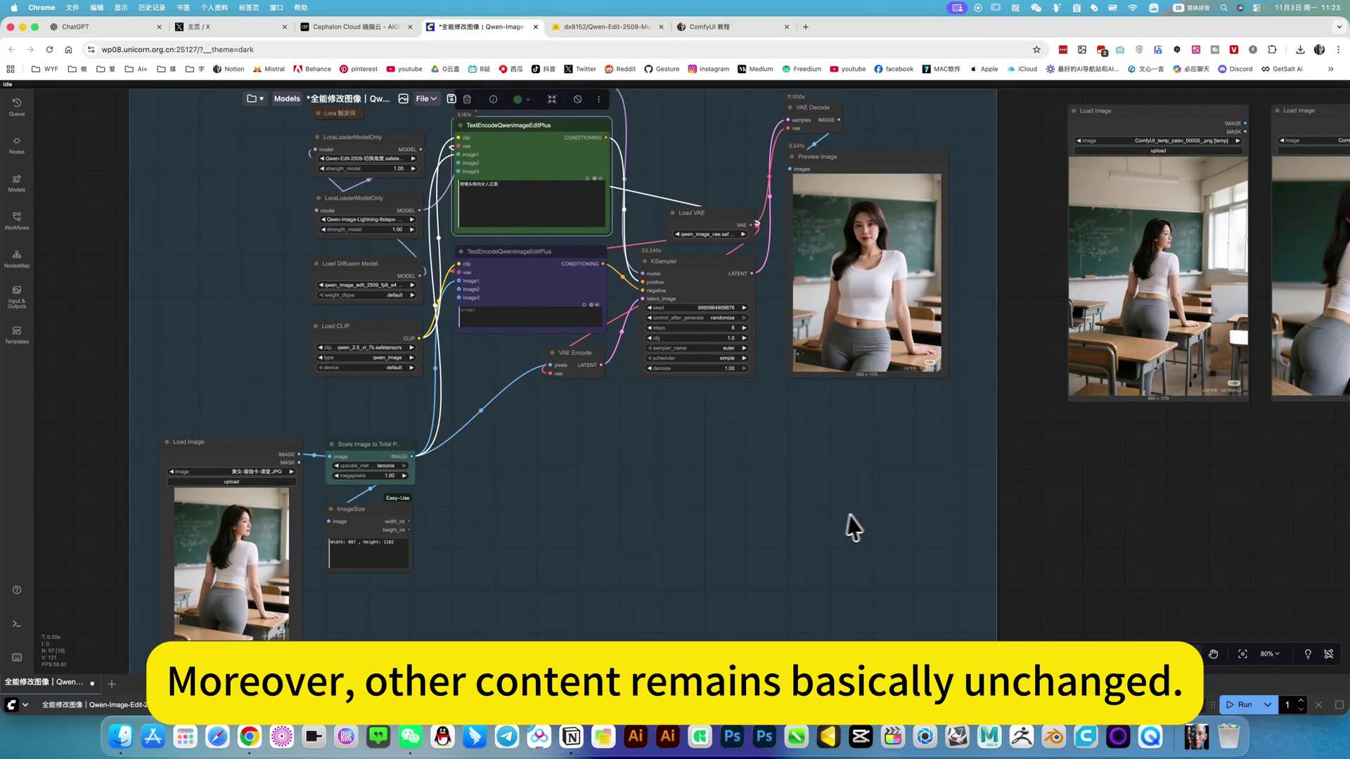
pyautogui.hscroll(5, 810, 558)
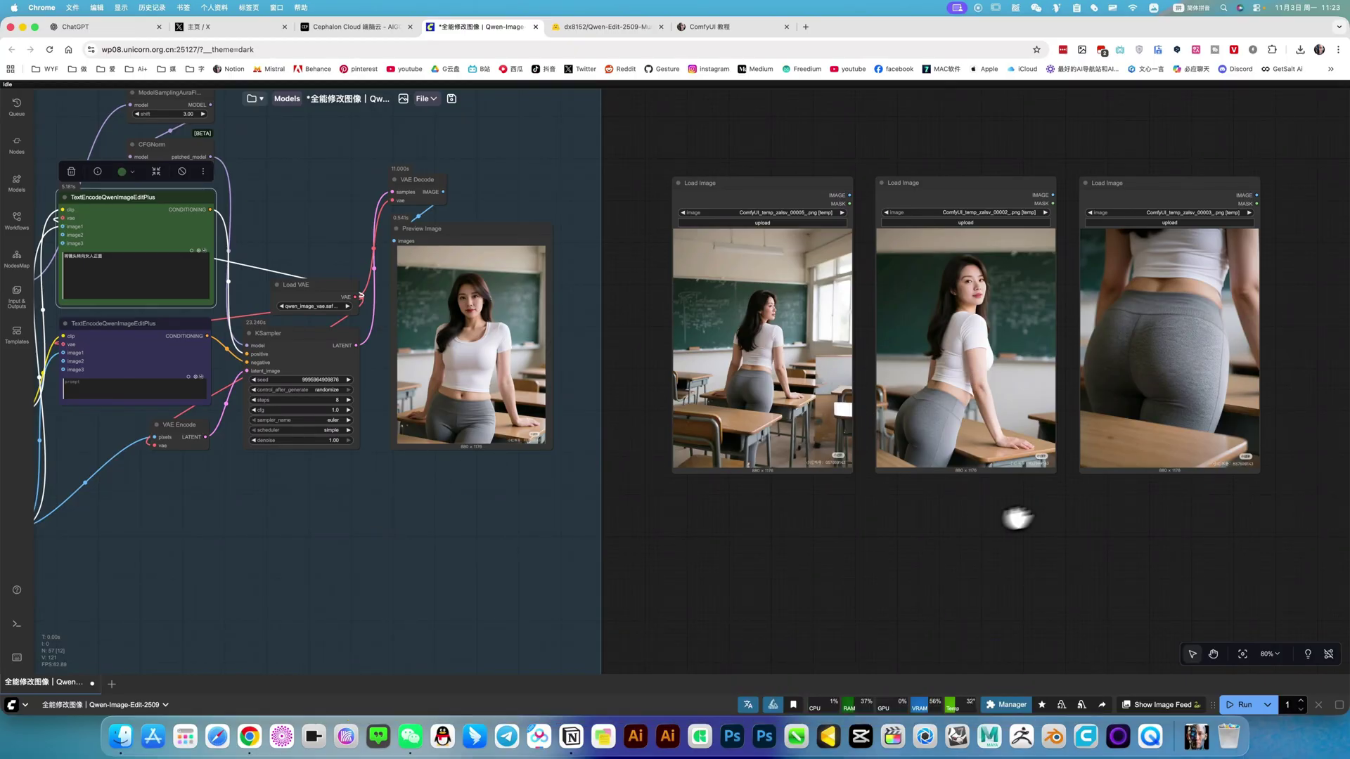
pyautogui.scroll(-4, 986, 552)
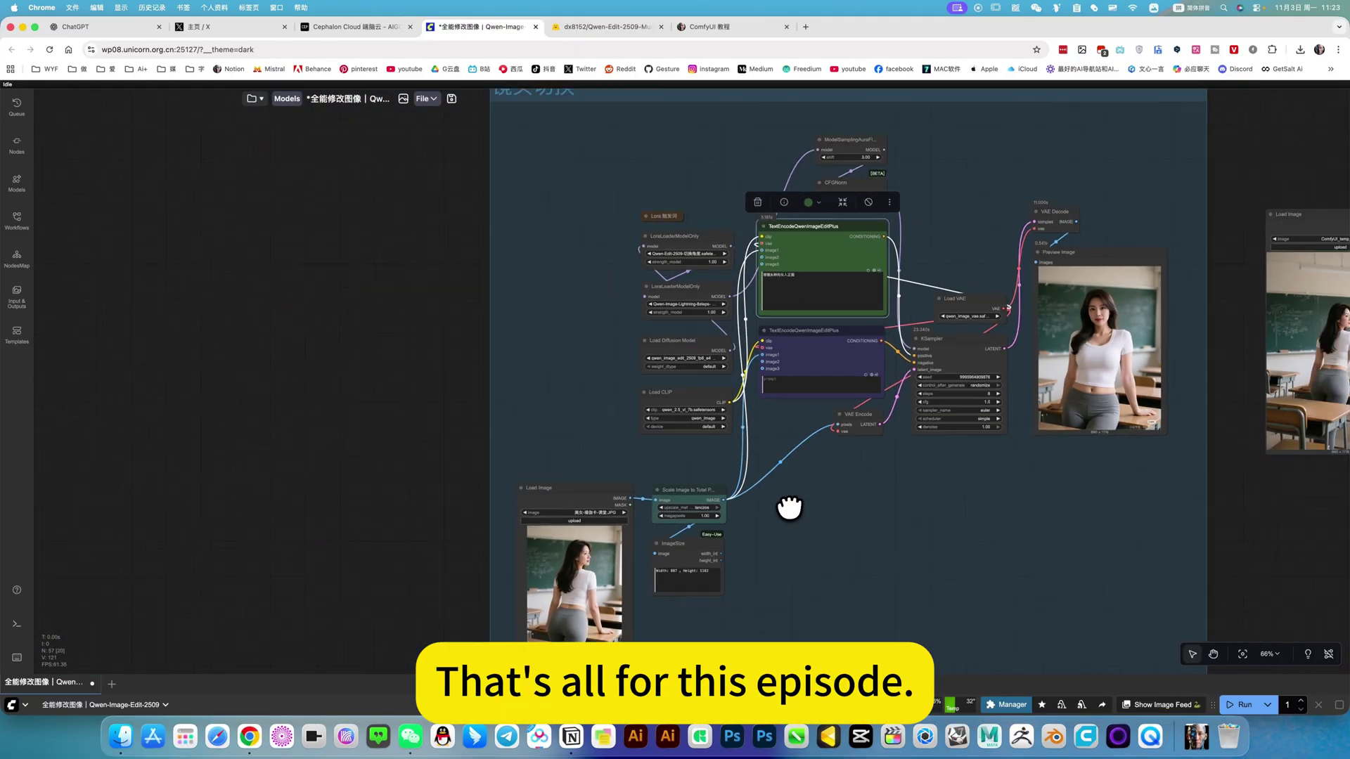